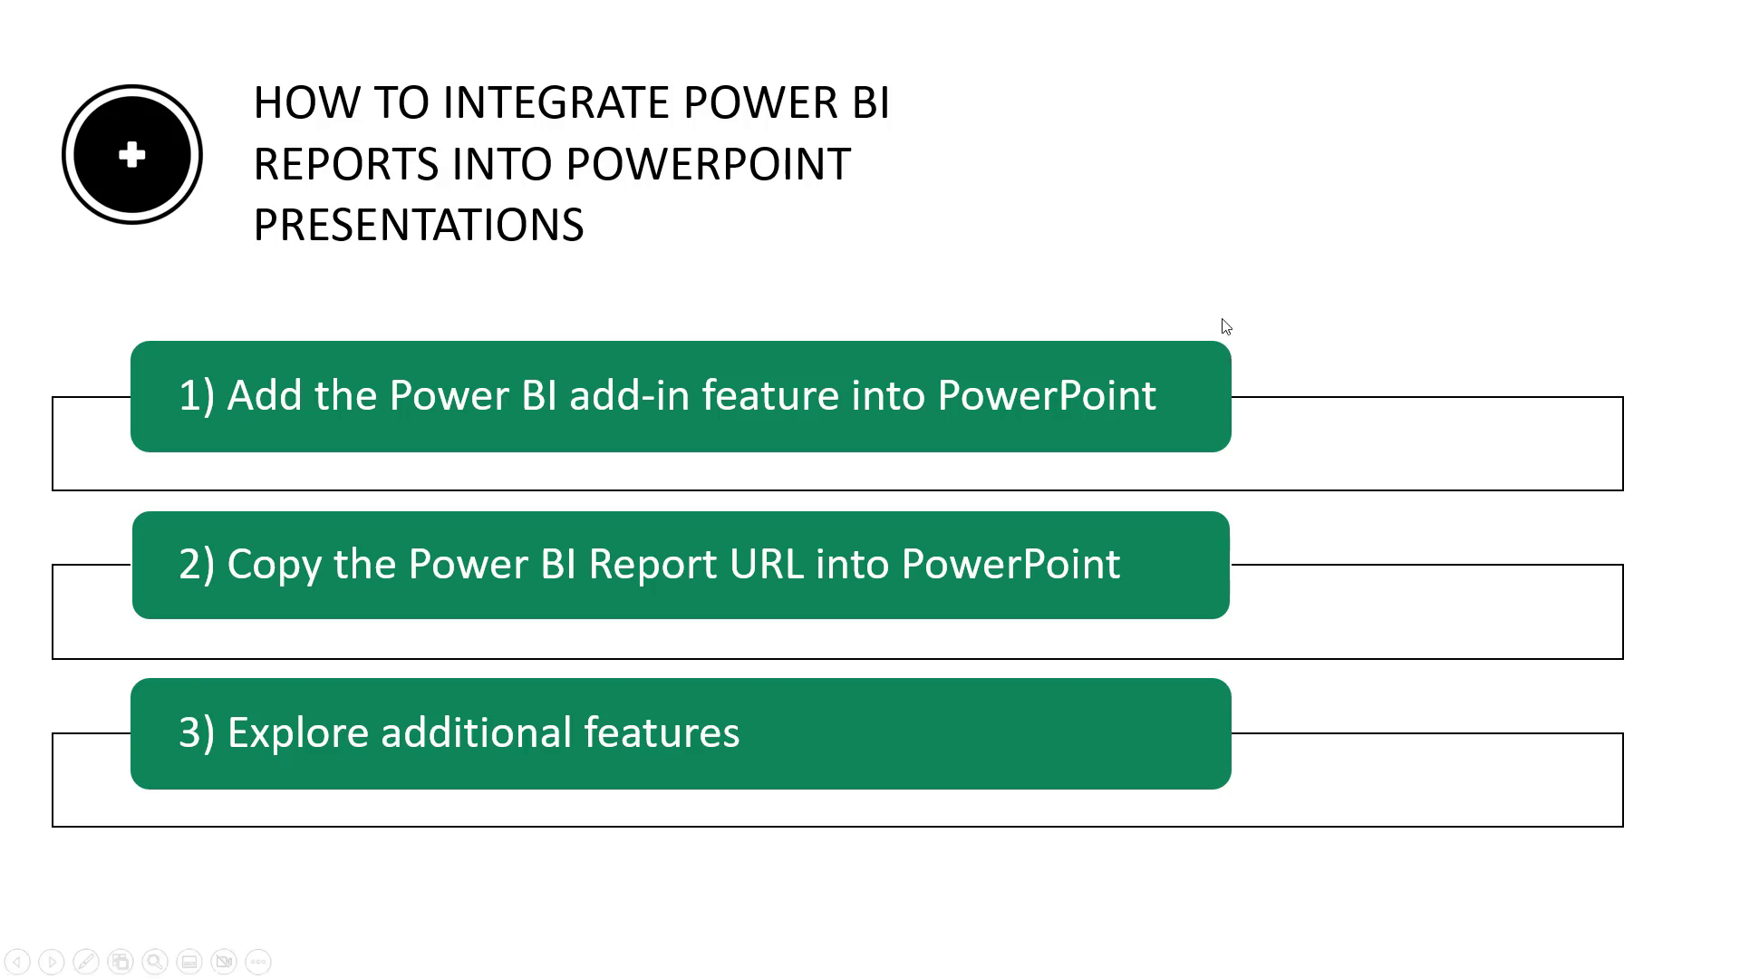
- Exit the slideshow, search the Office Add-ins store for 'power bi', then close the store
key(Escape)
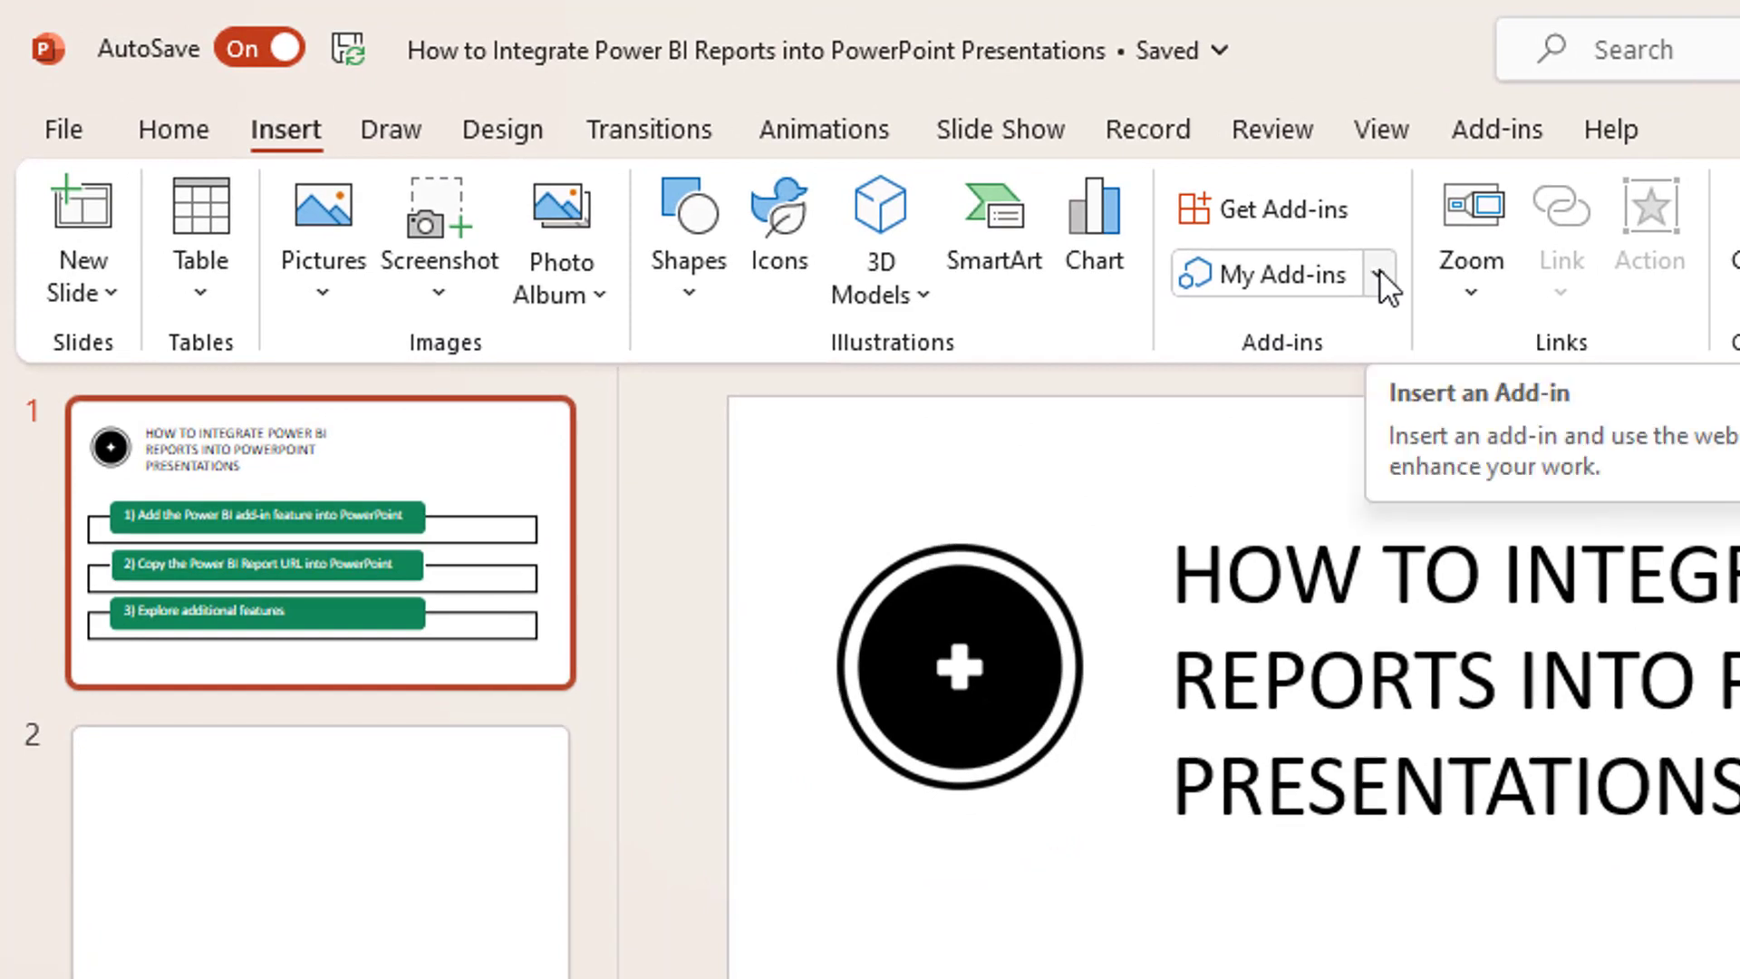
click(1378, 274)
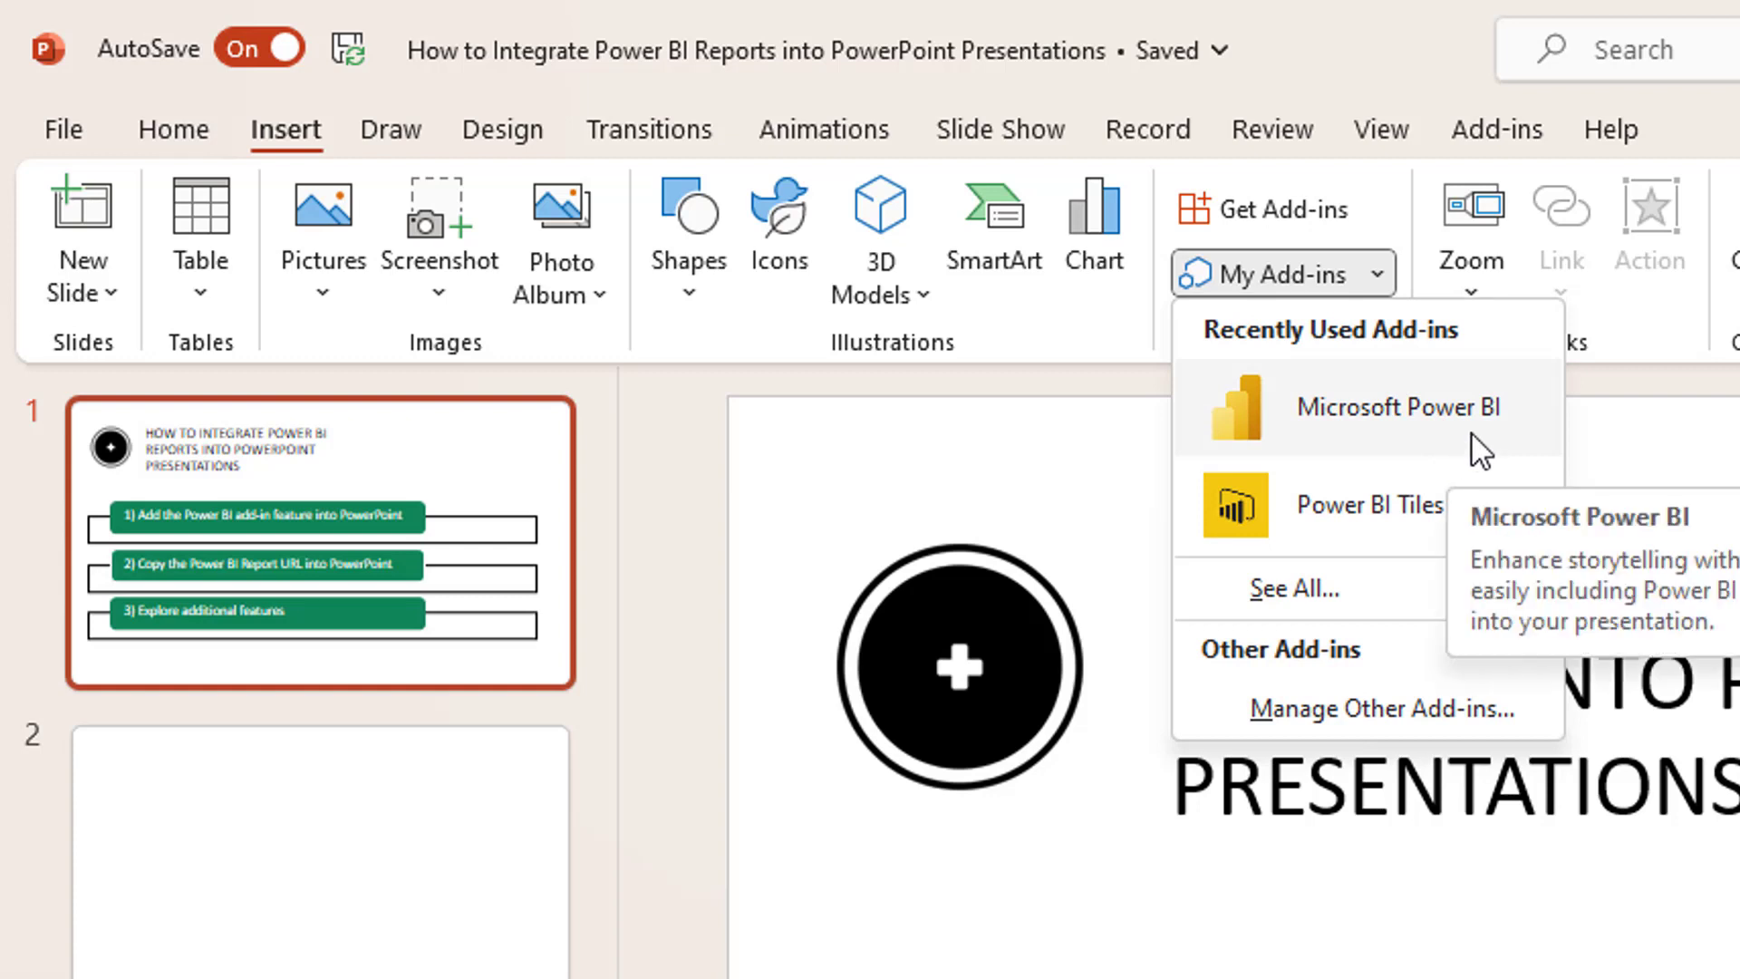
click(1315, 210)
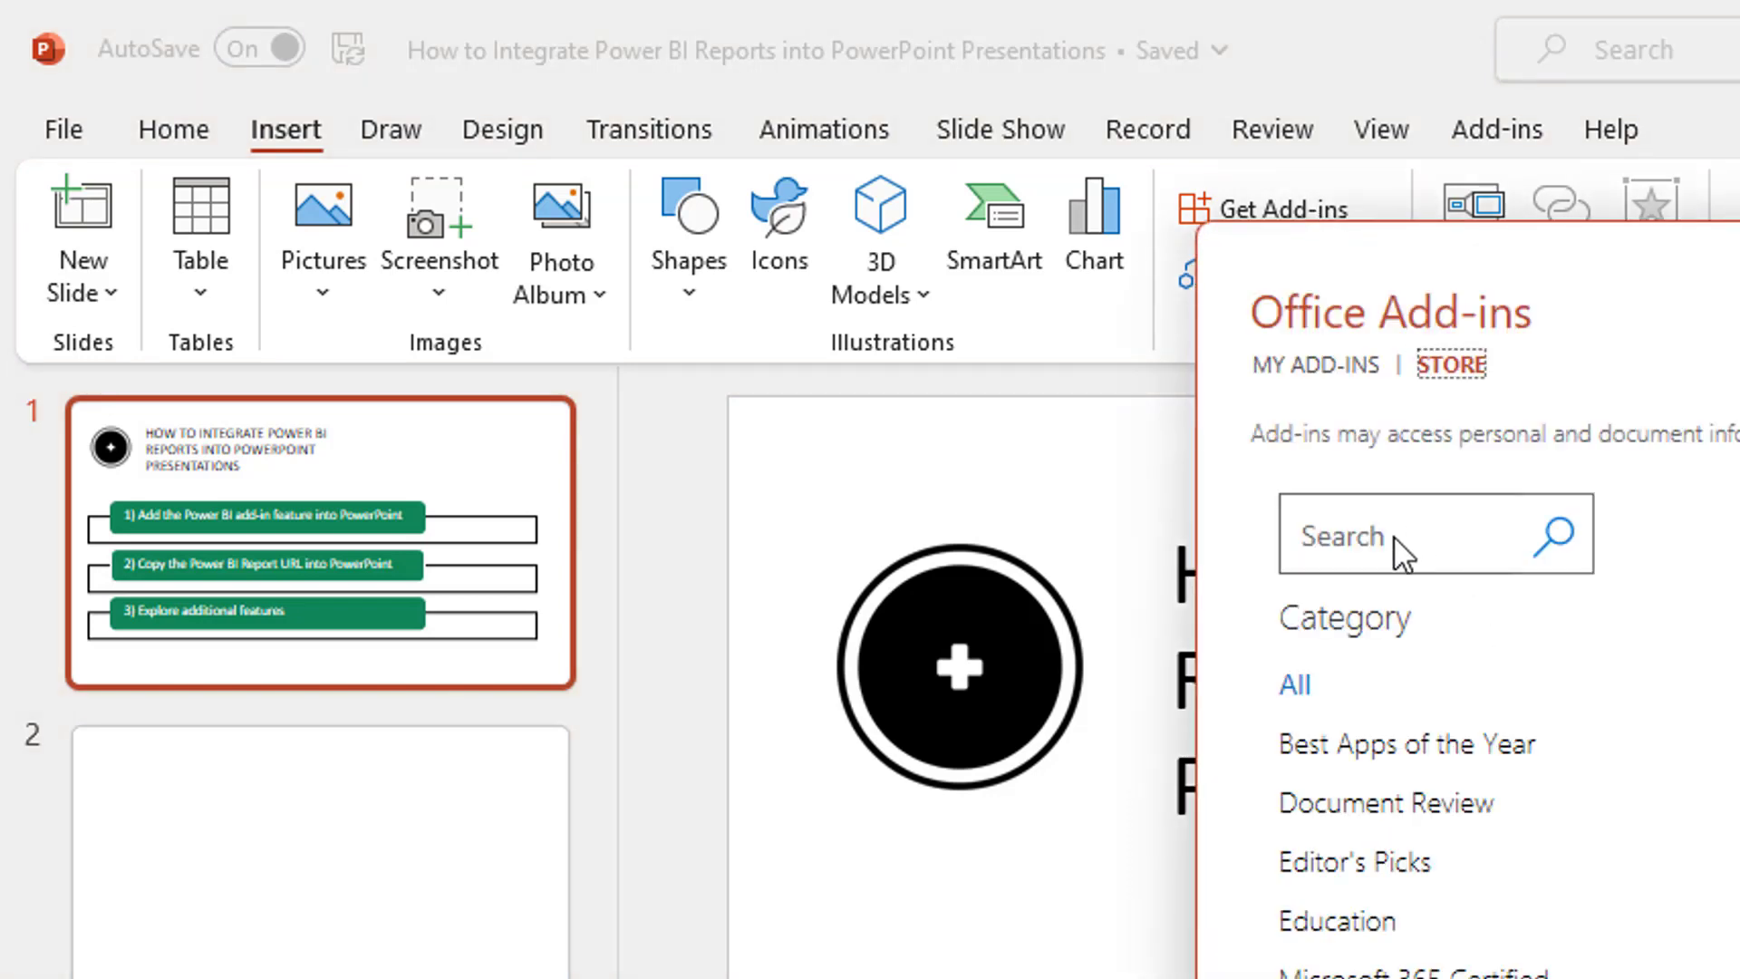
click(1389, 538)
text(power bi)
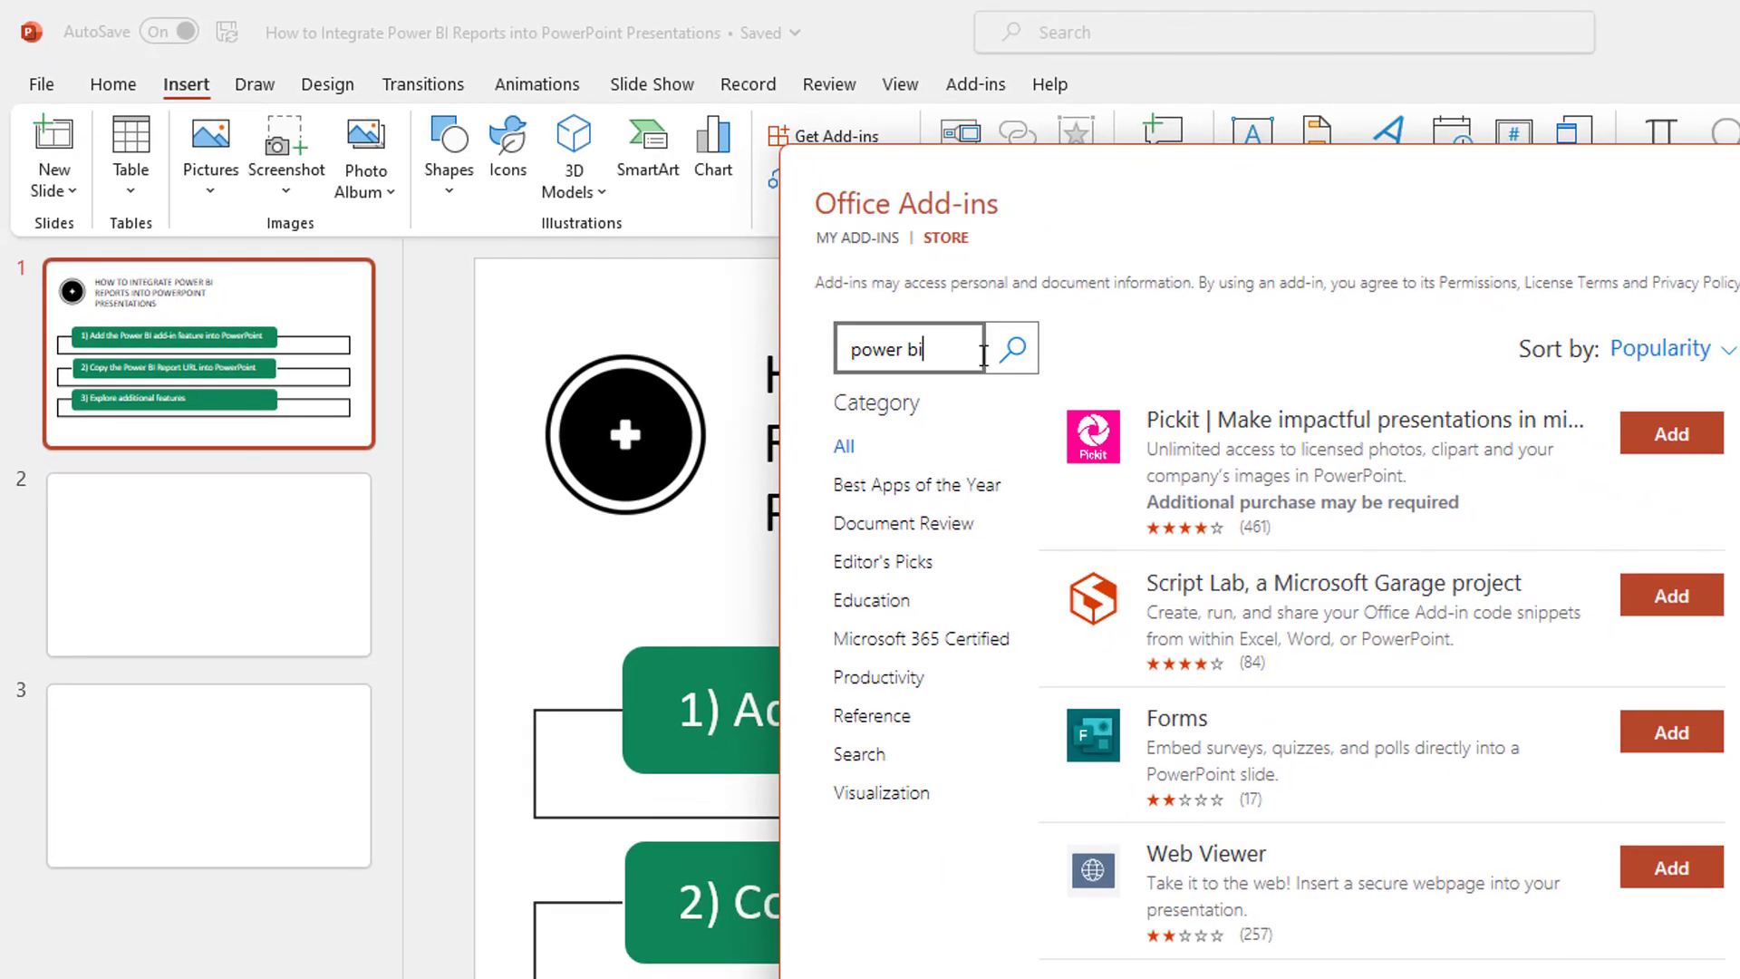
click(1157, 398)
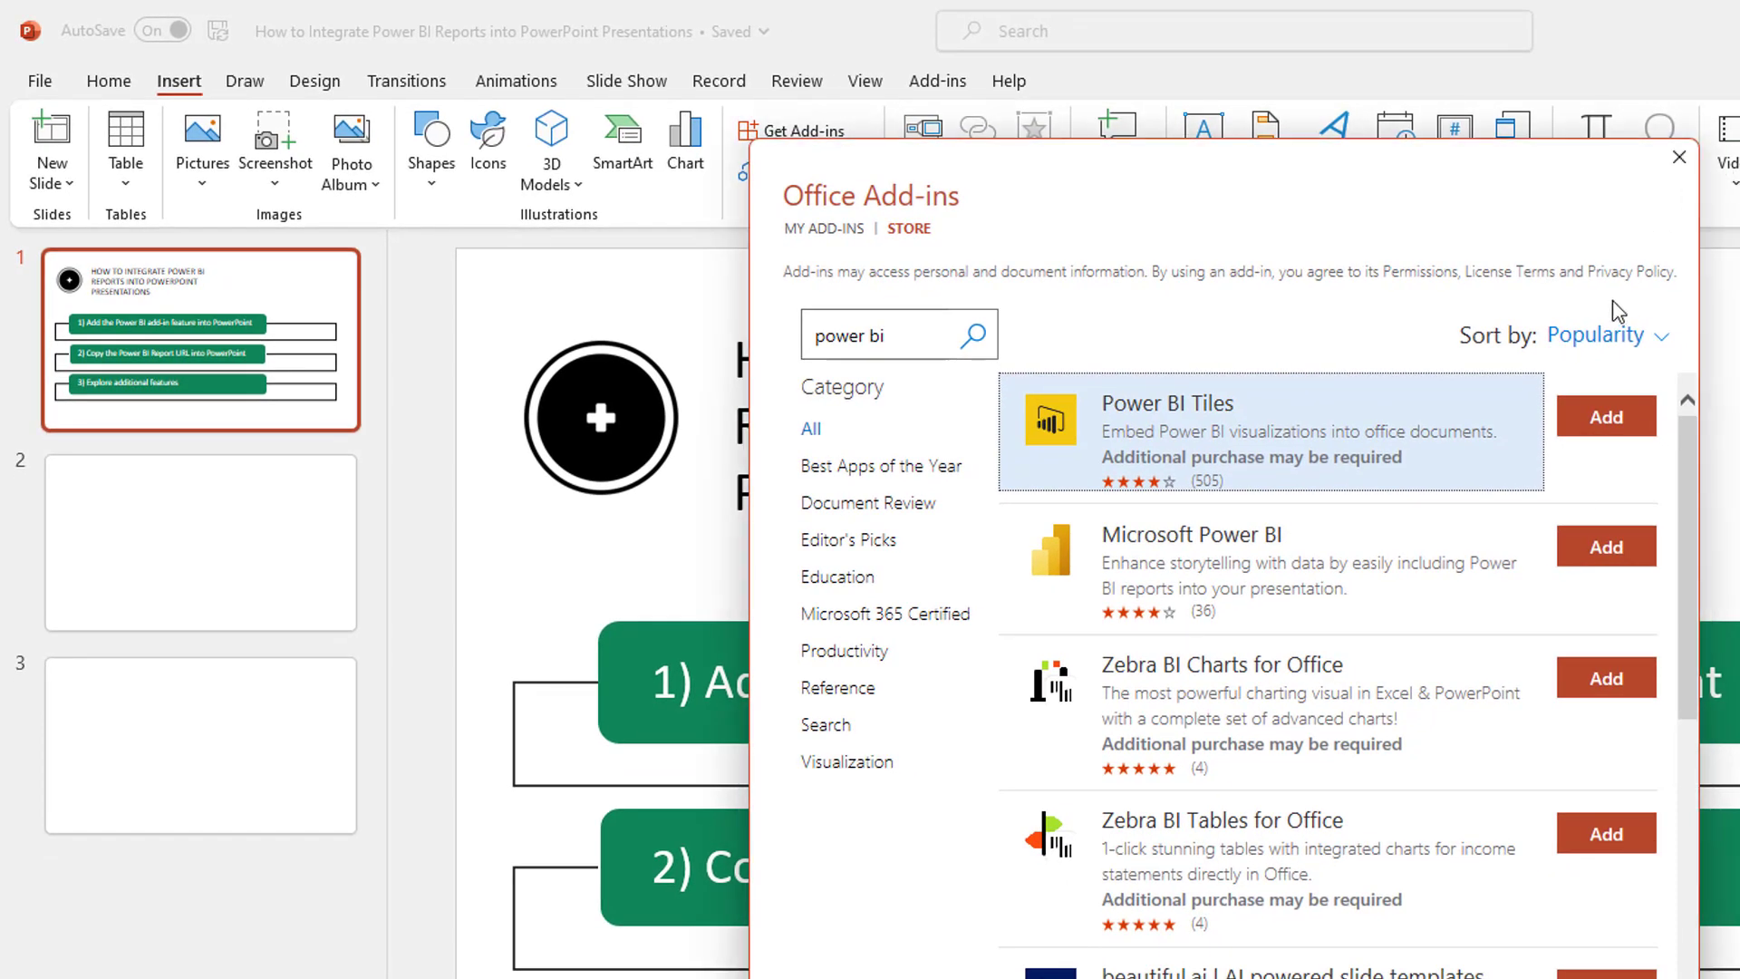
click(1678, 172)
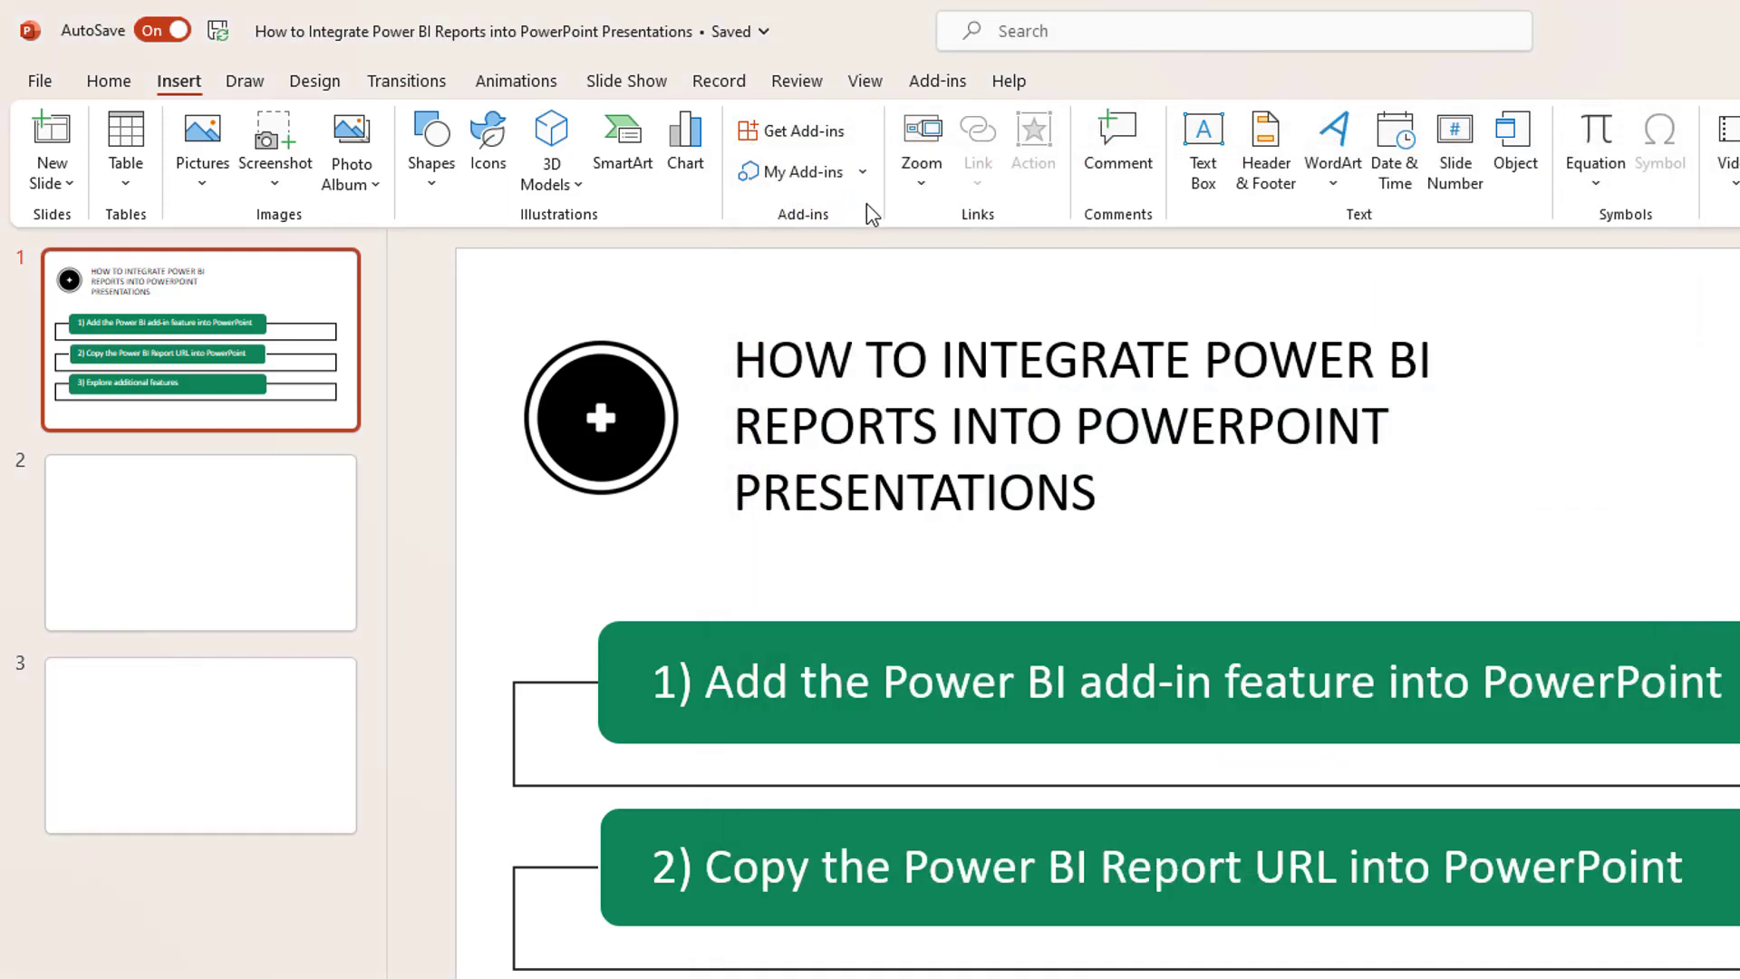
- Insert the Microsoft Power BI add-in on slide 2 and sign in with the existing account
click(862, 174)
click(865, 255)
scroll(1018, 502, down, 1)
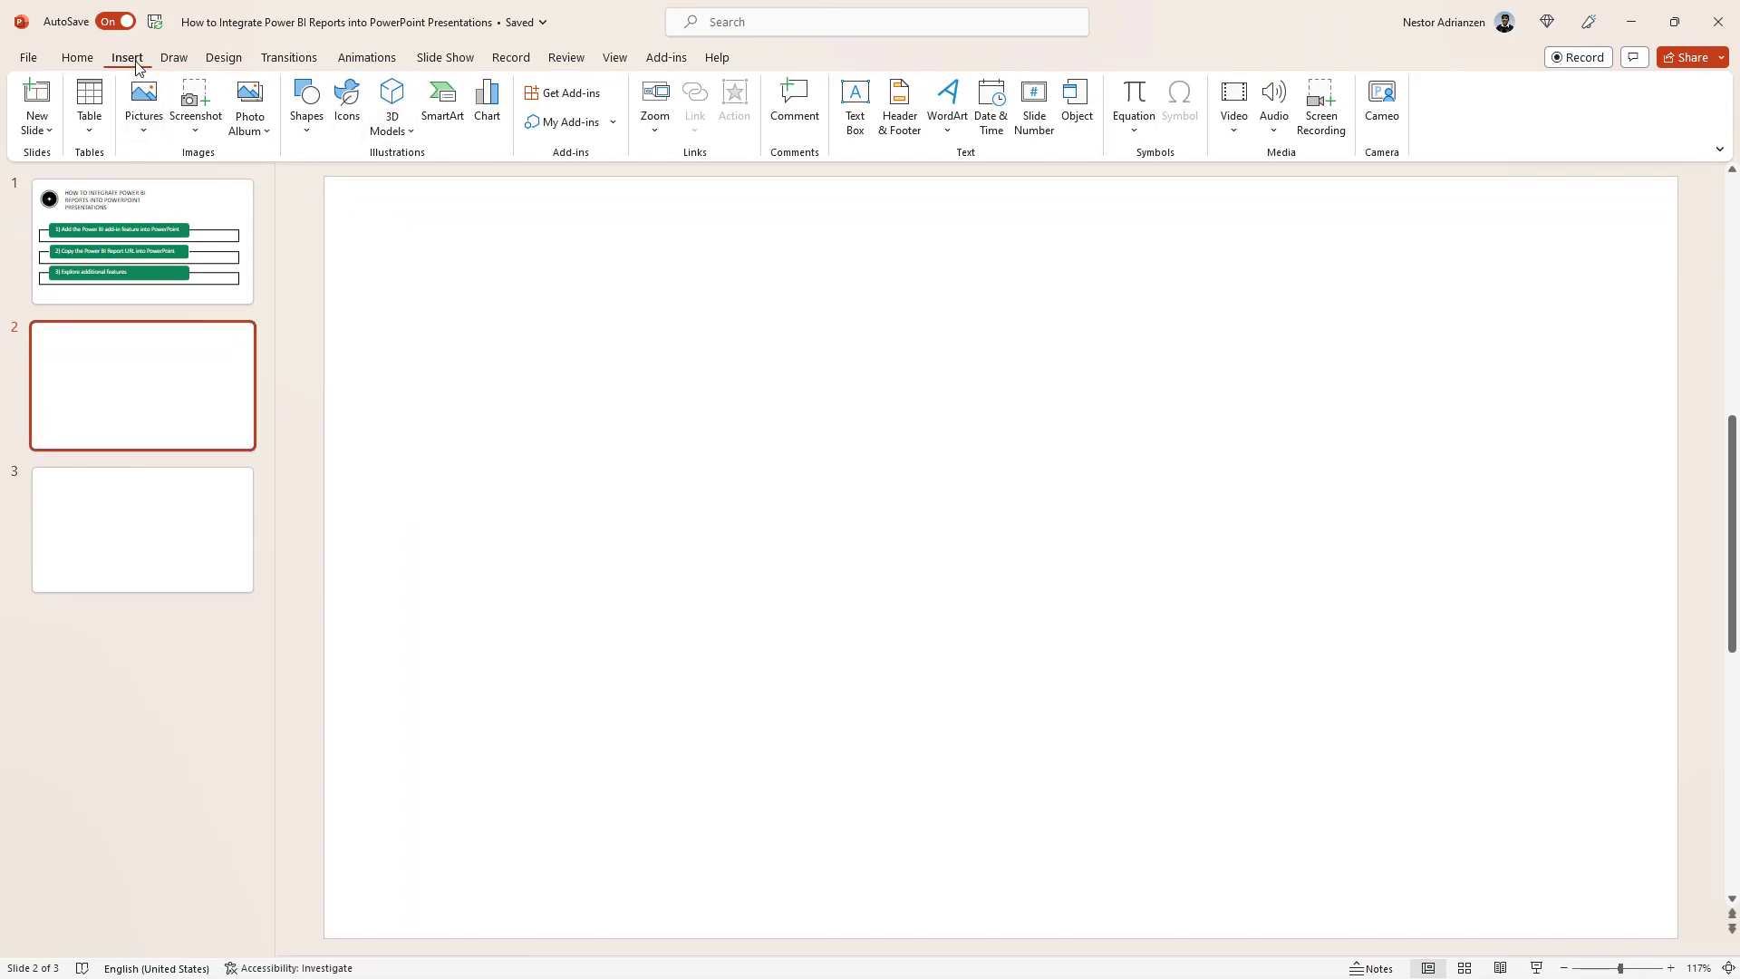
click(615, 123)
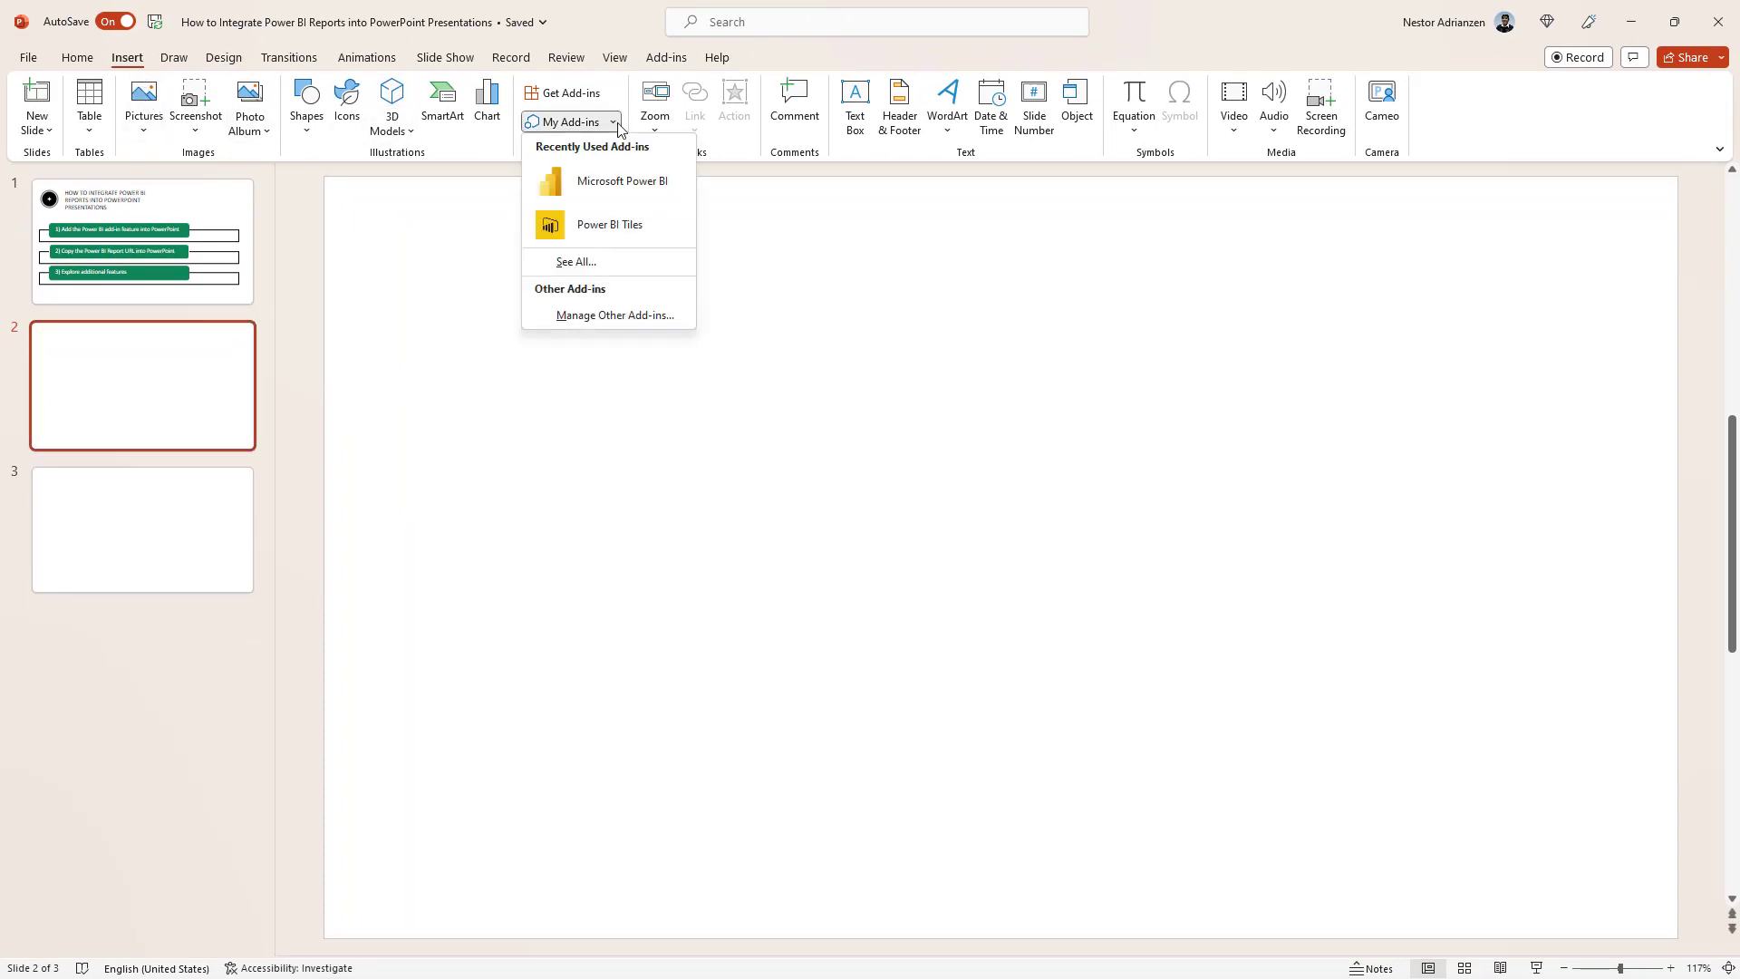
click(616, 194)
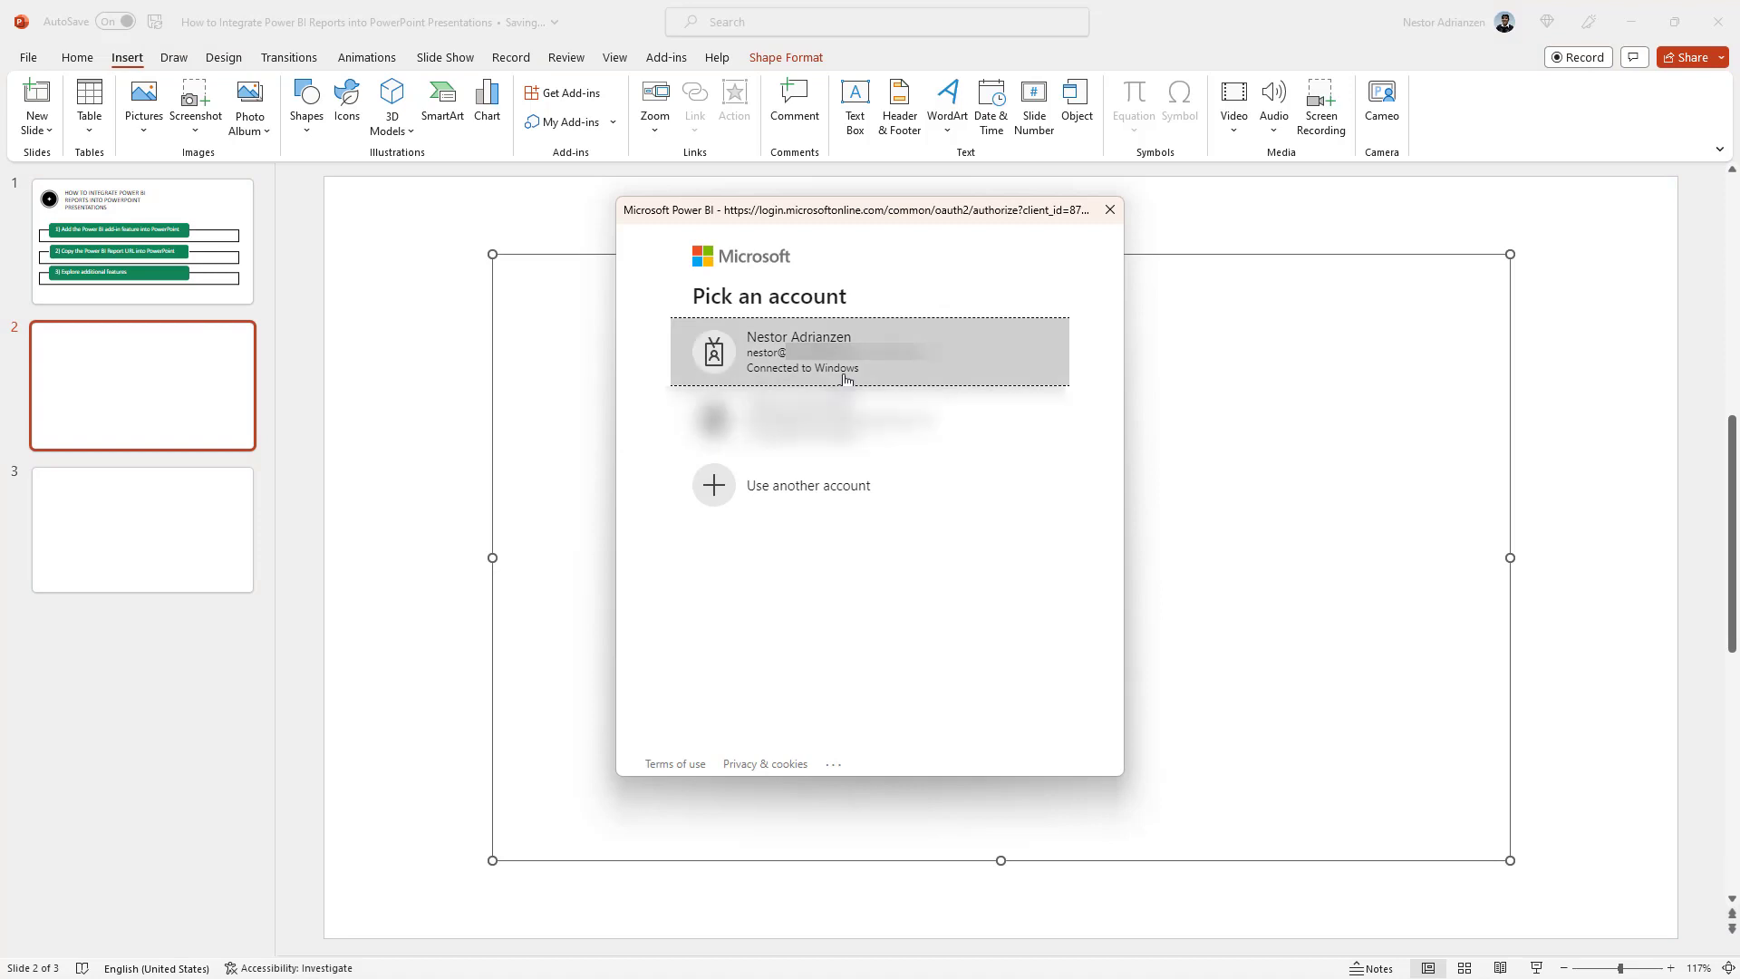
click(844, 373)
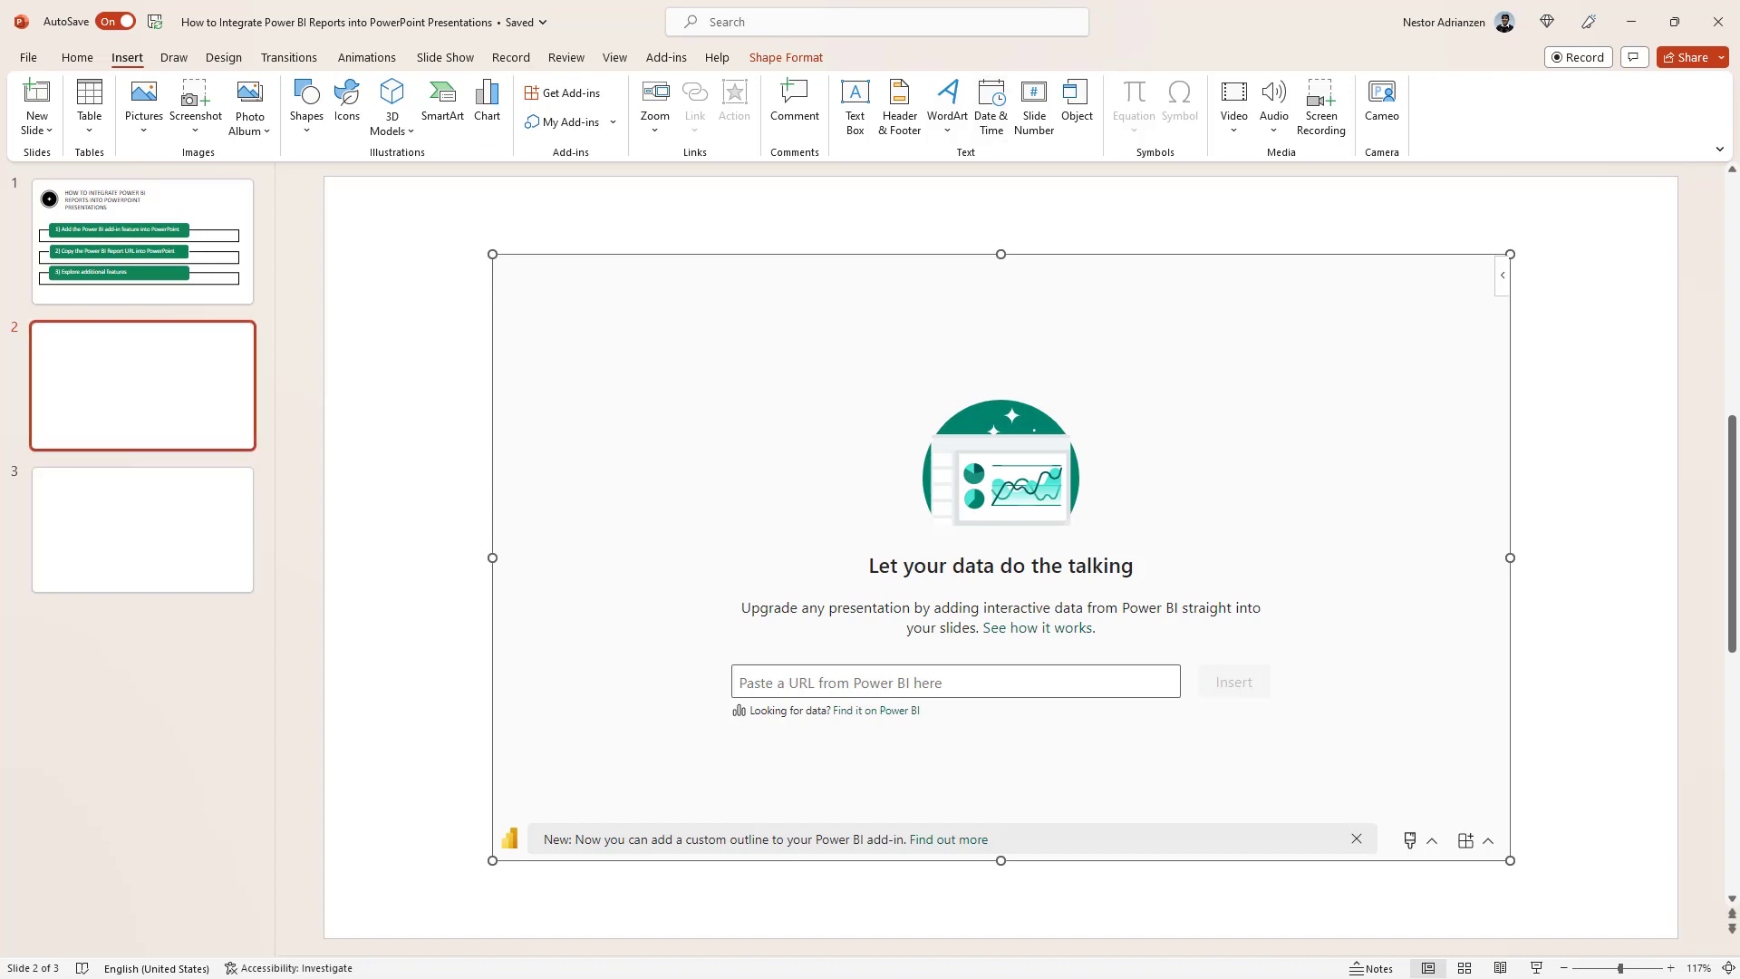
key(alt+Tab)
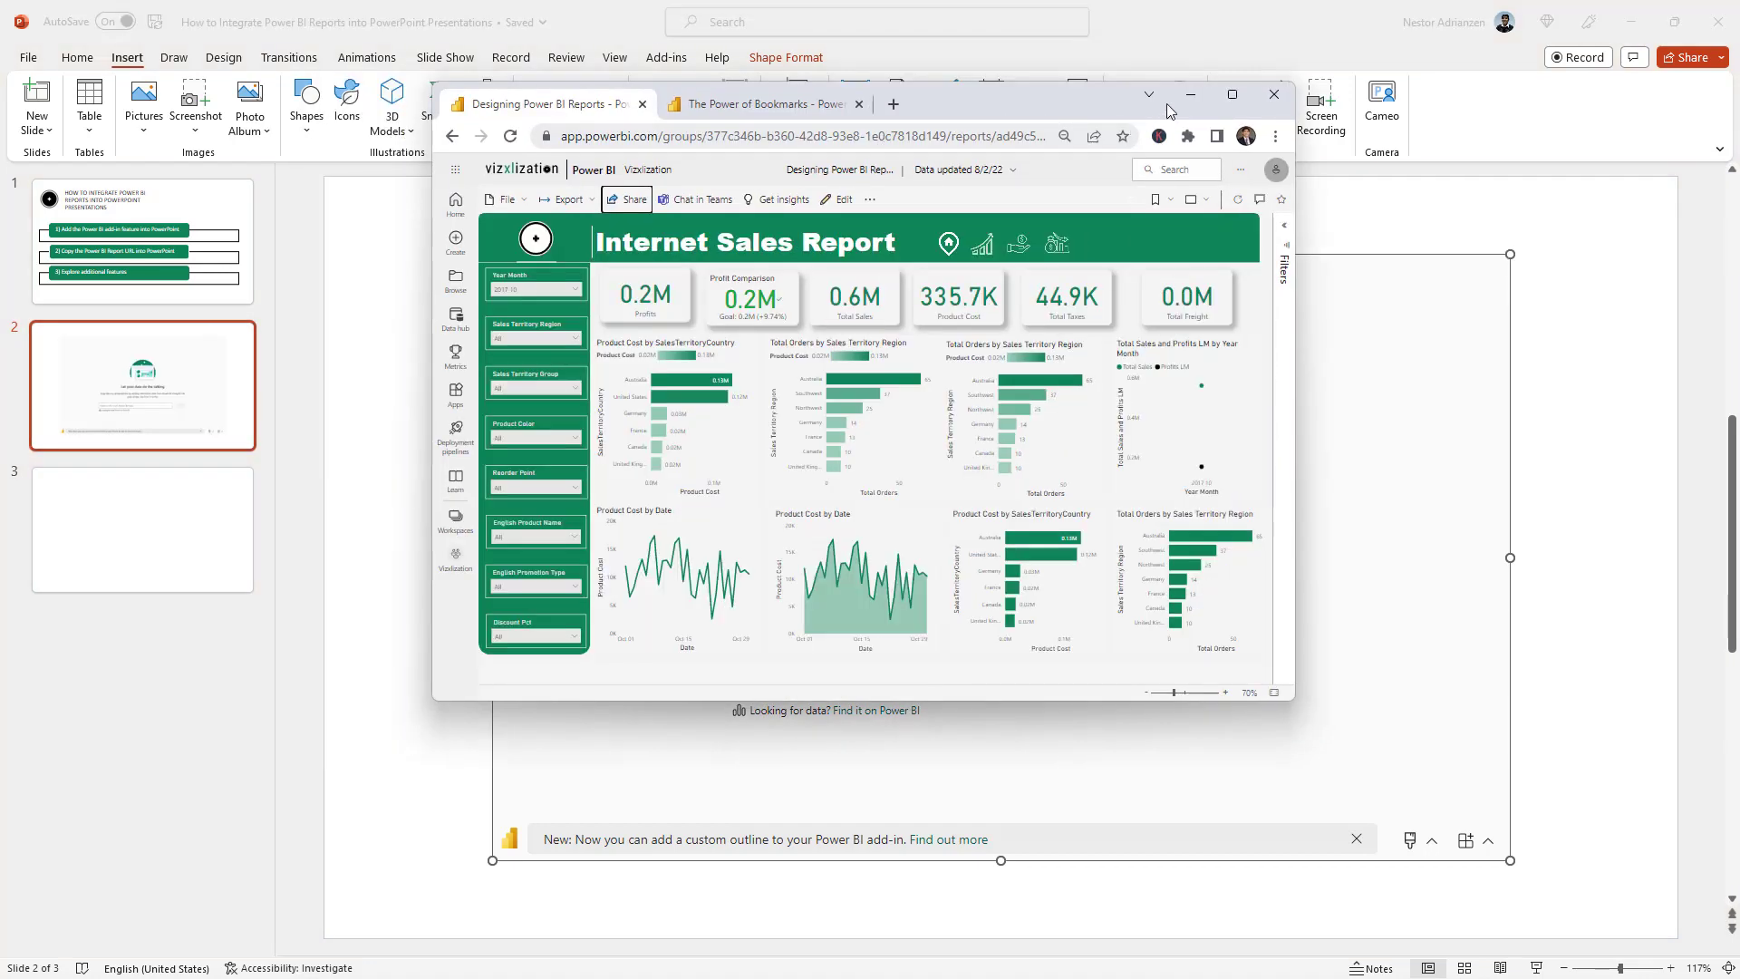
- Maximise Chrome and check The Power of Bookmarks tab before returning to the Internet Sales Report
click(1237, 100)
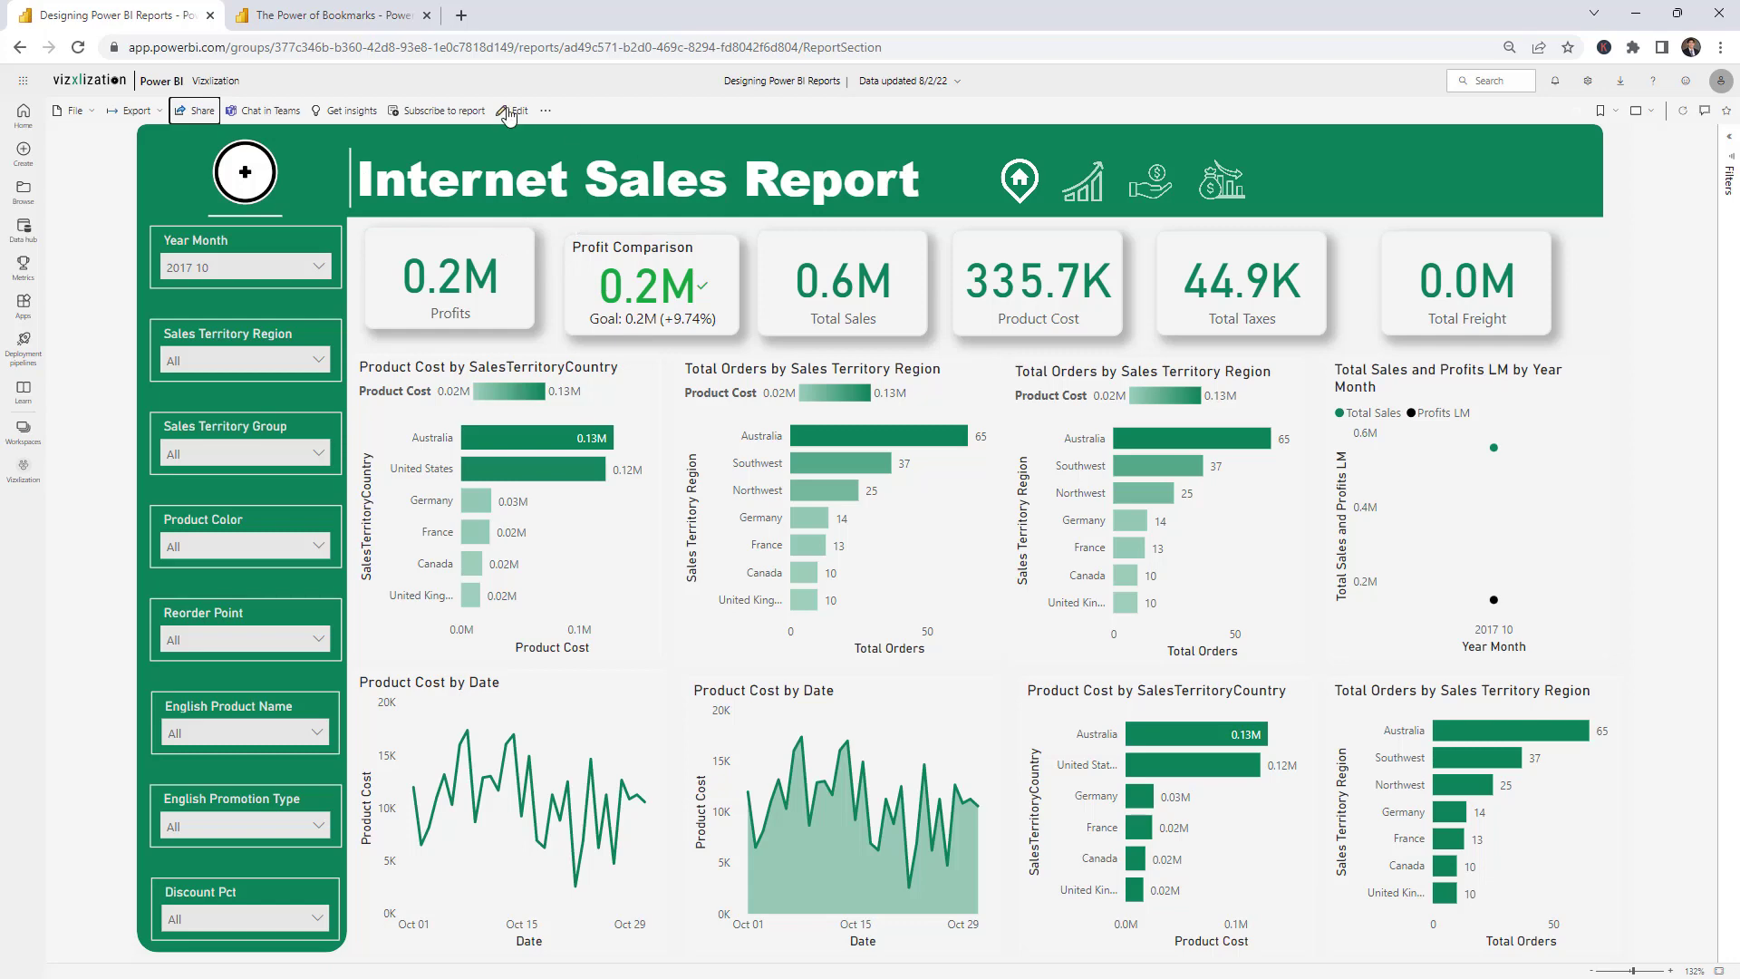
click(381, 8)
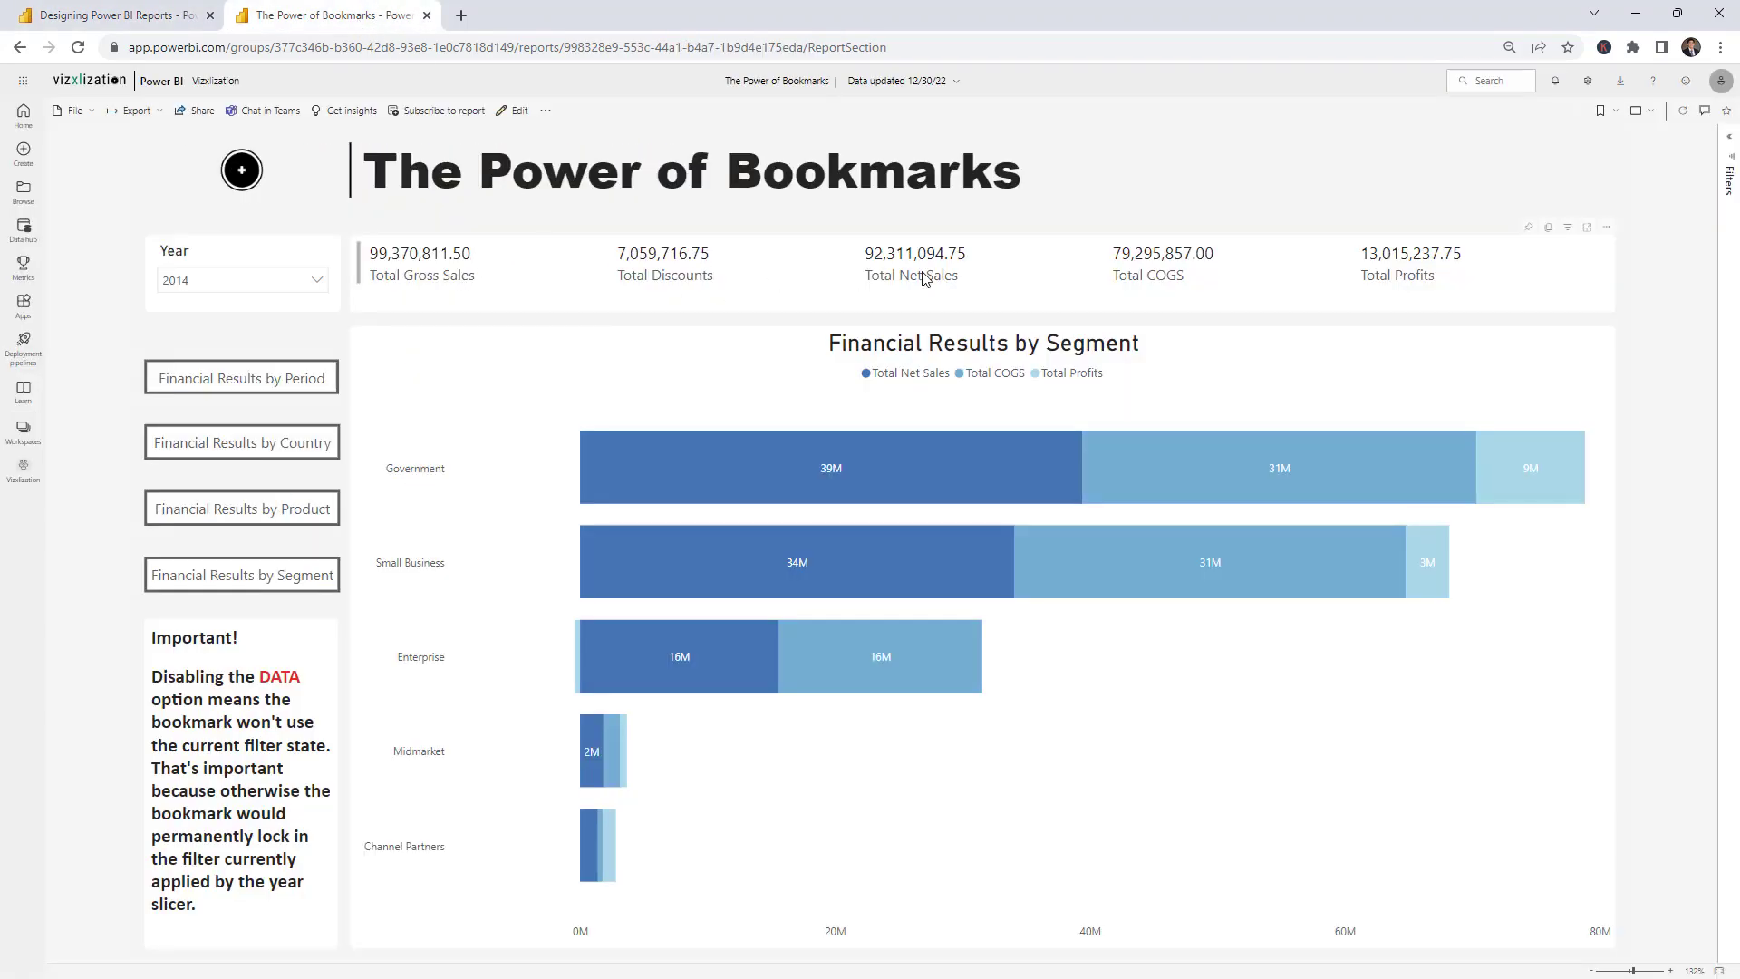
click(172, 23)
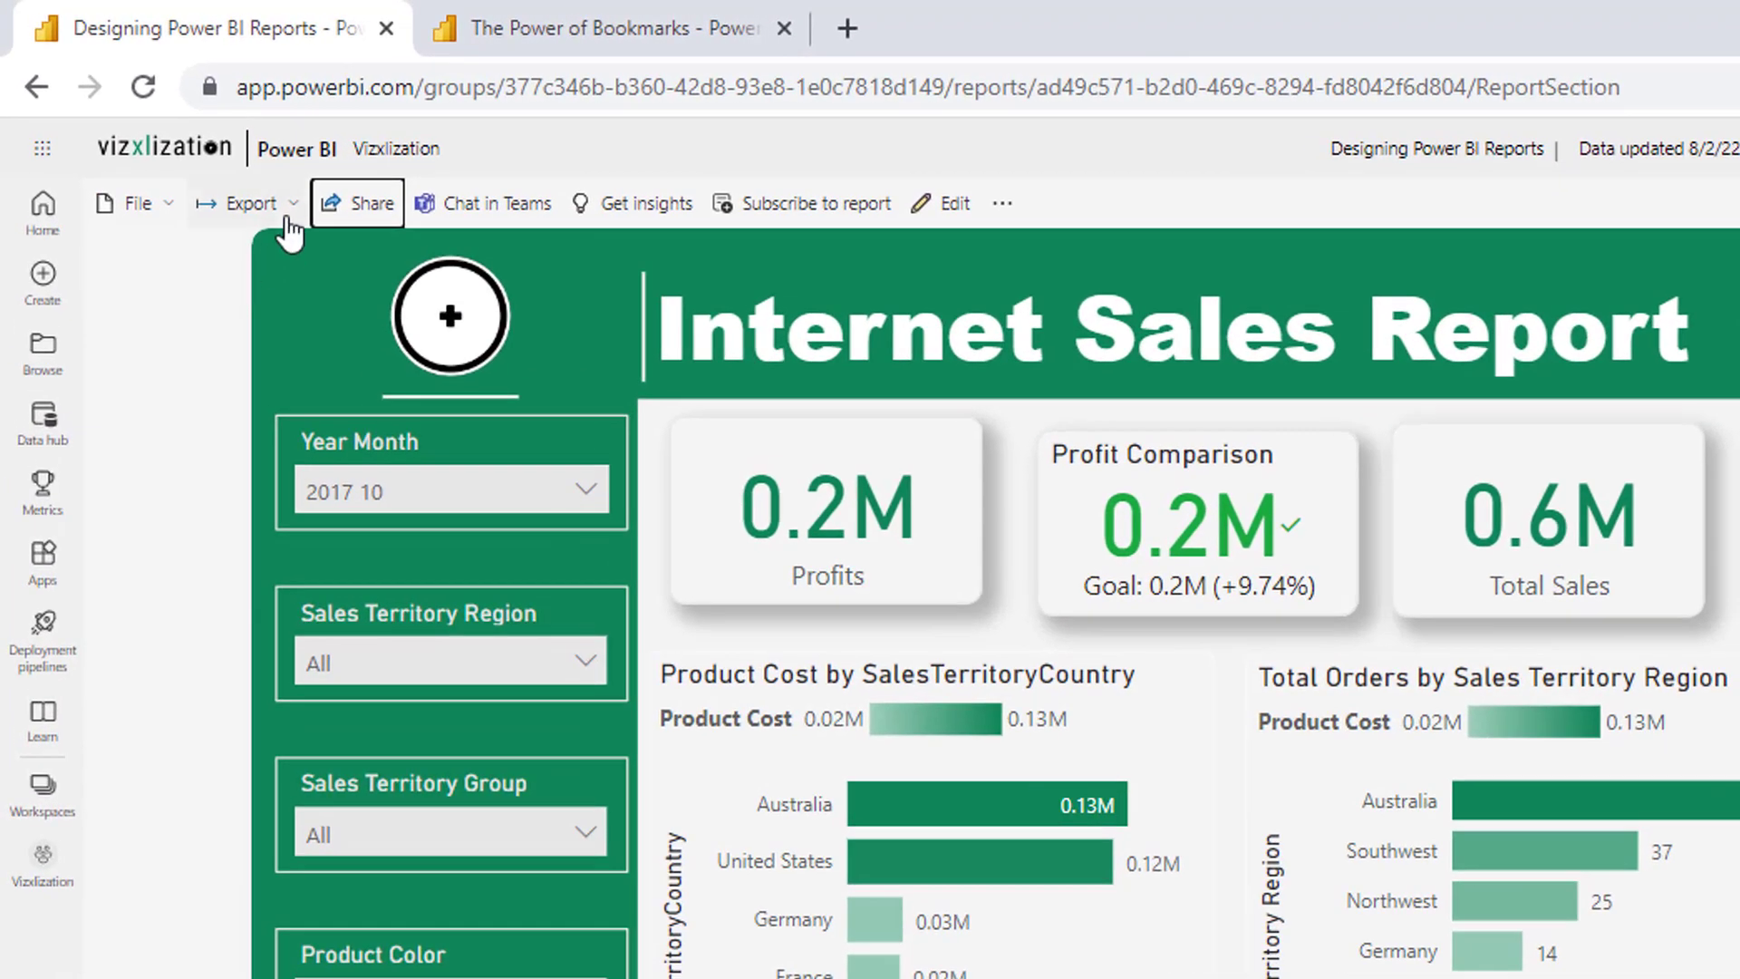
- Copy the Internet Sales Report page link via Export > PowerPoint > Embed live data
click(286, 212)
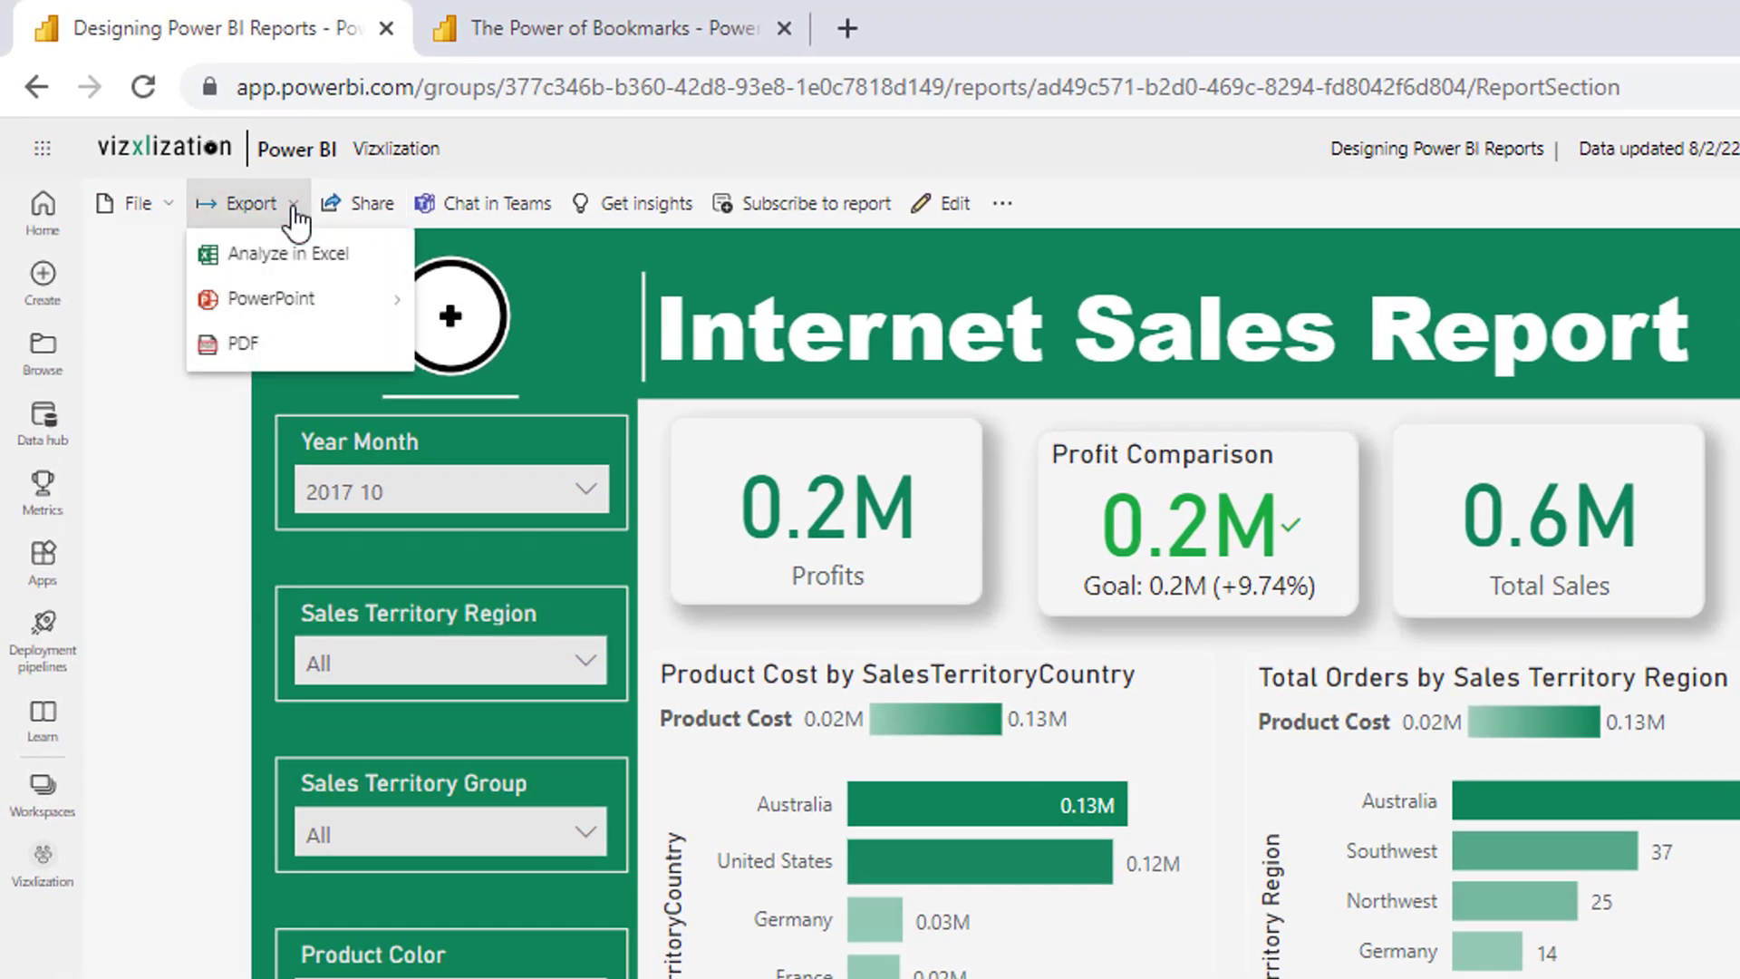
mouse_move(299, 306)
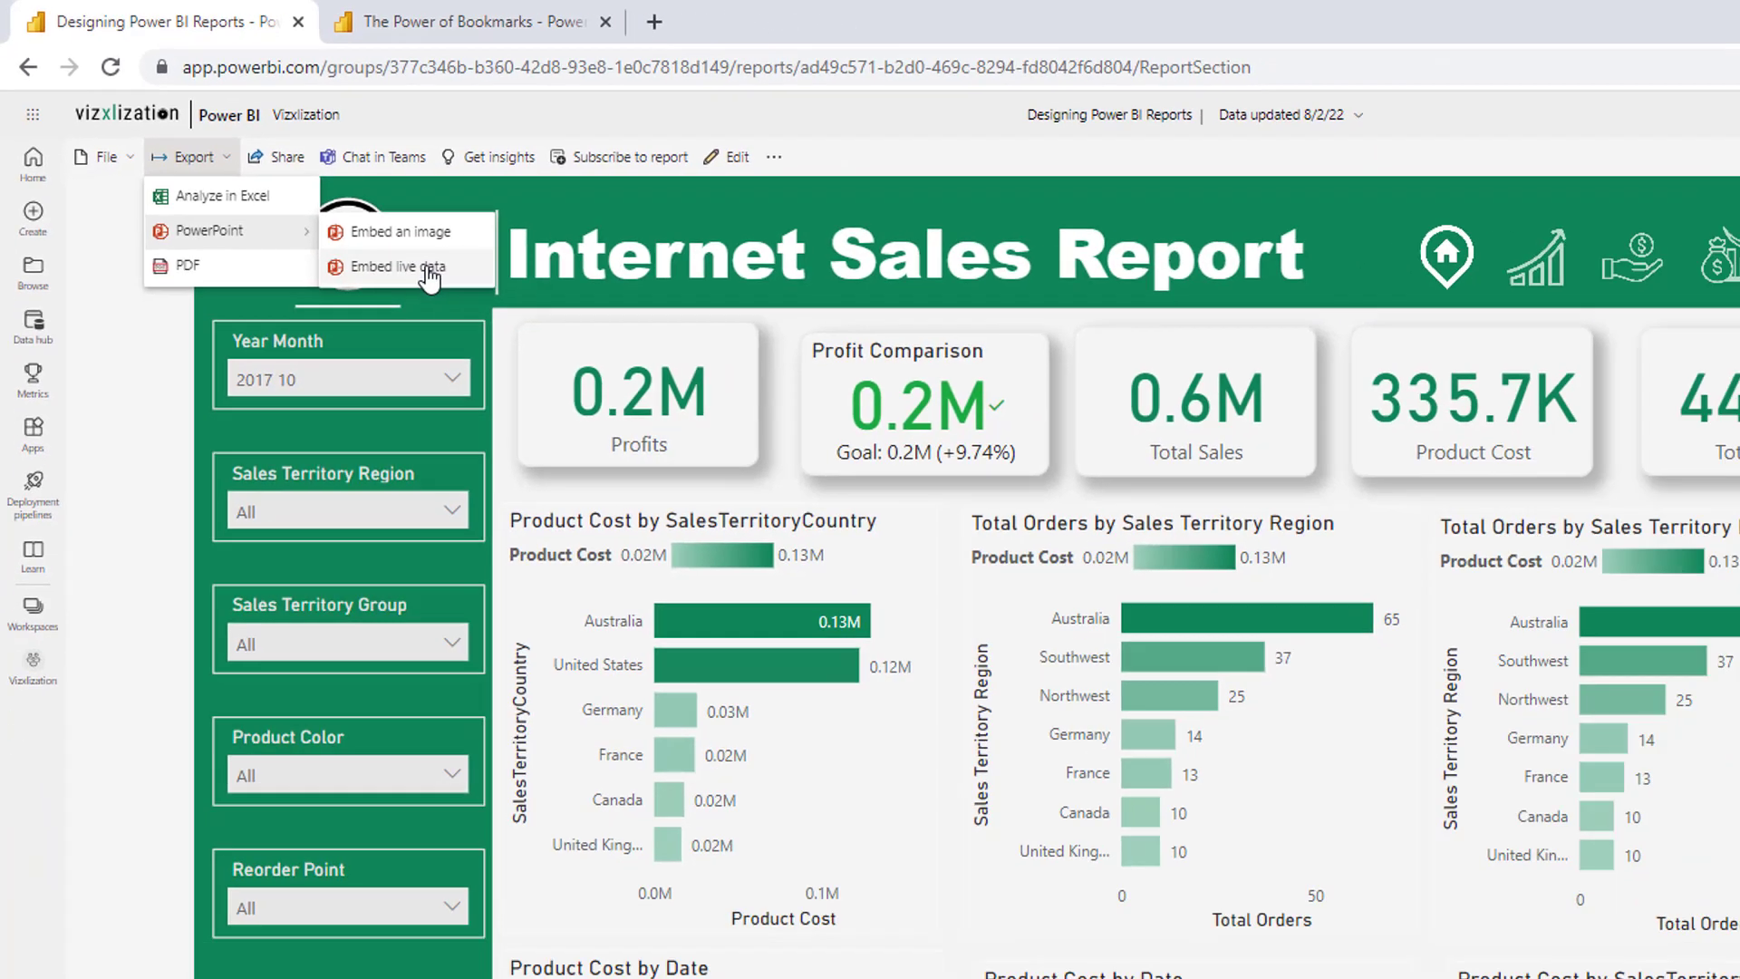
click(558, 346)
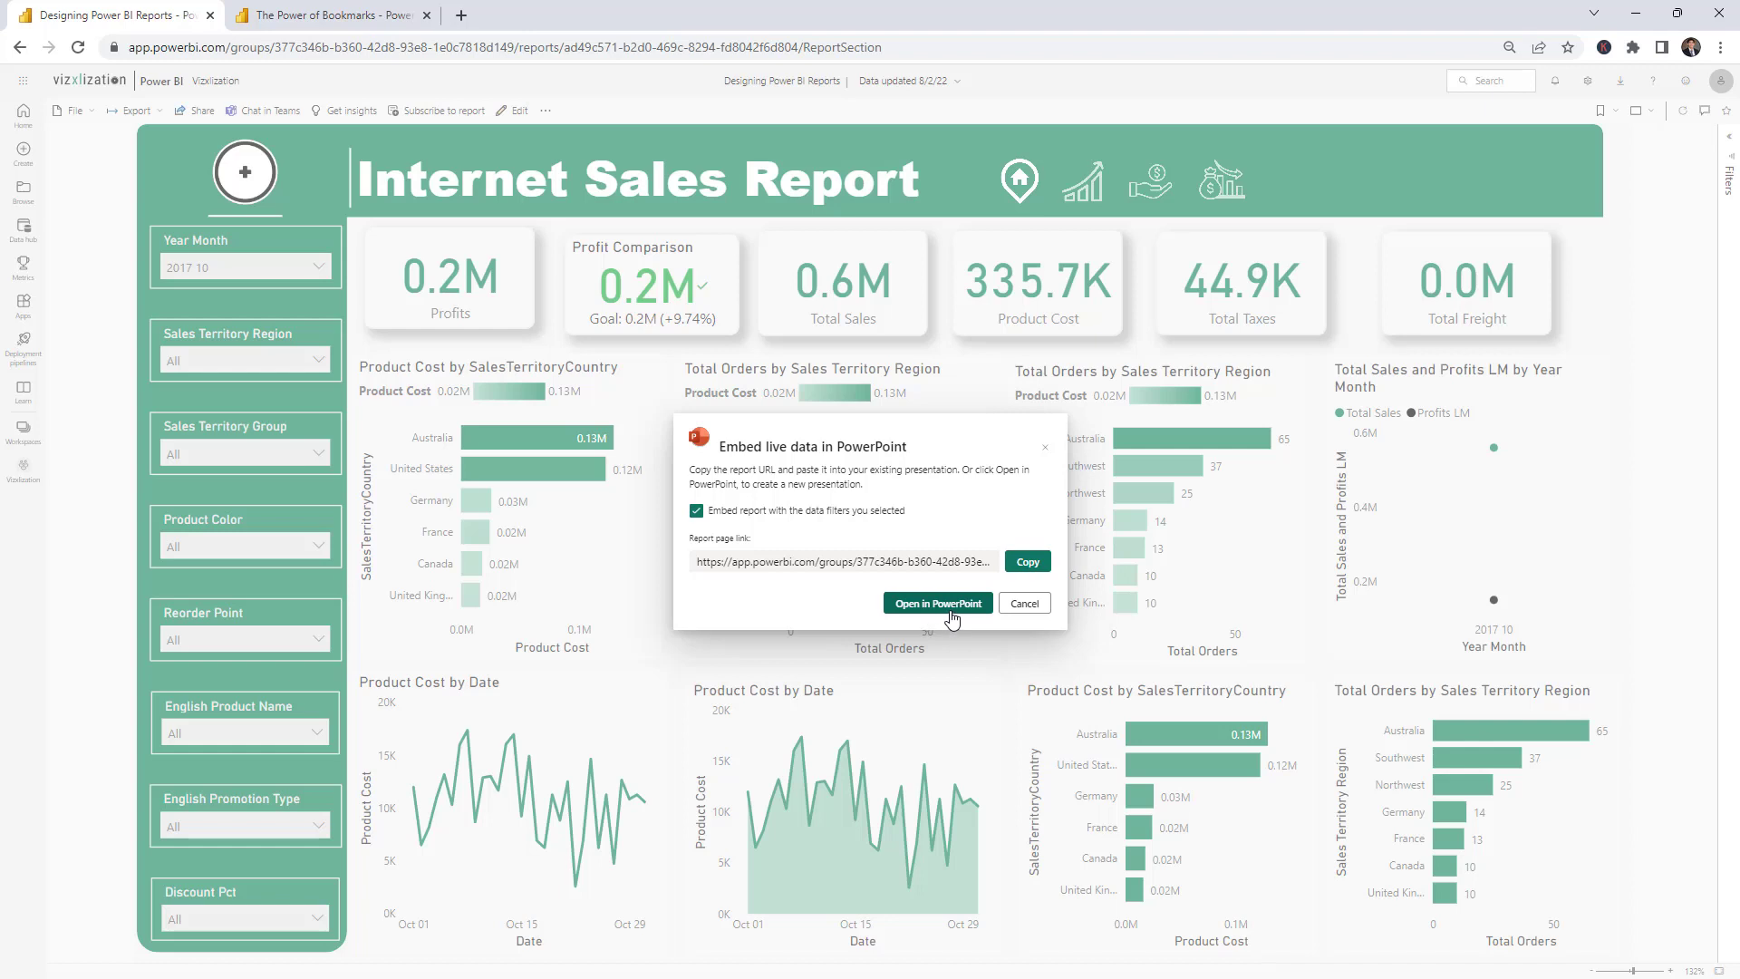
click(1028, 564)
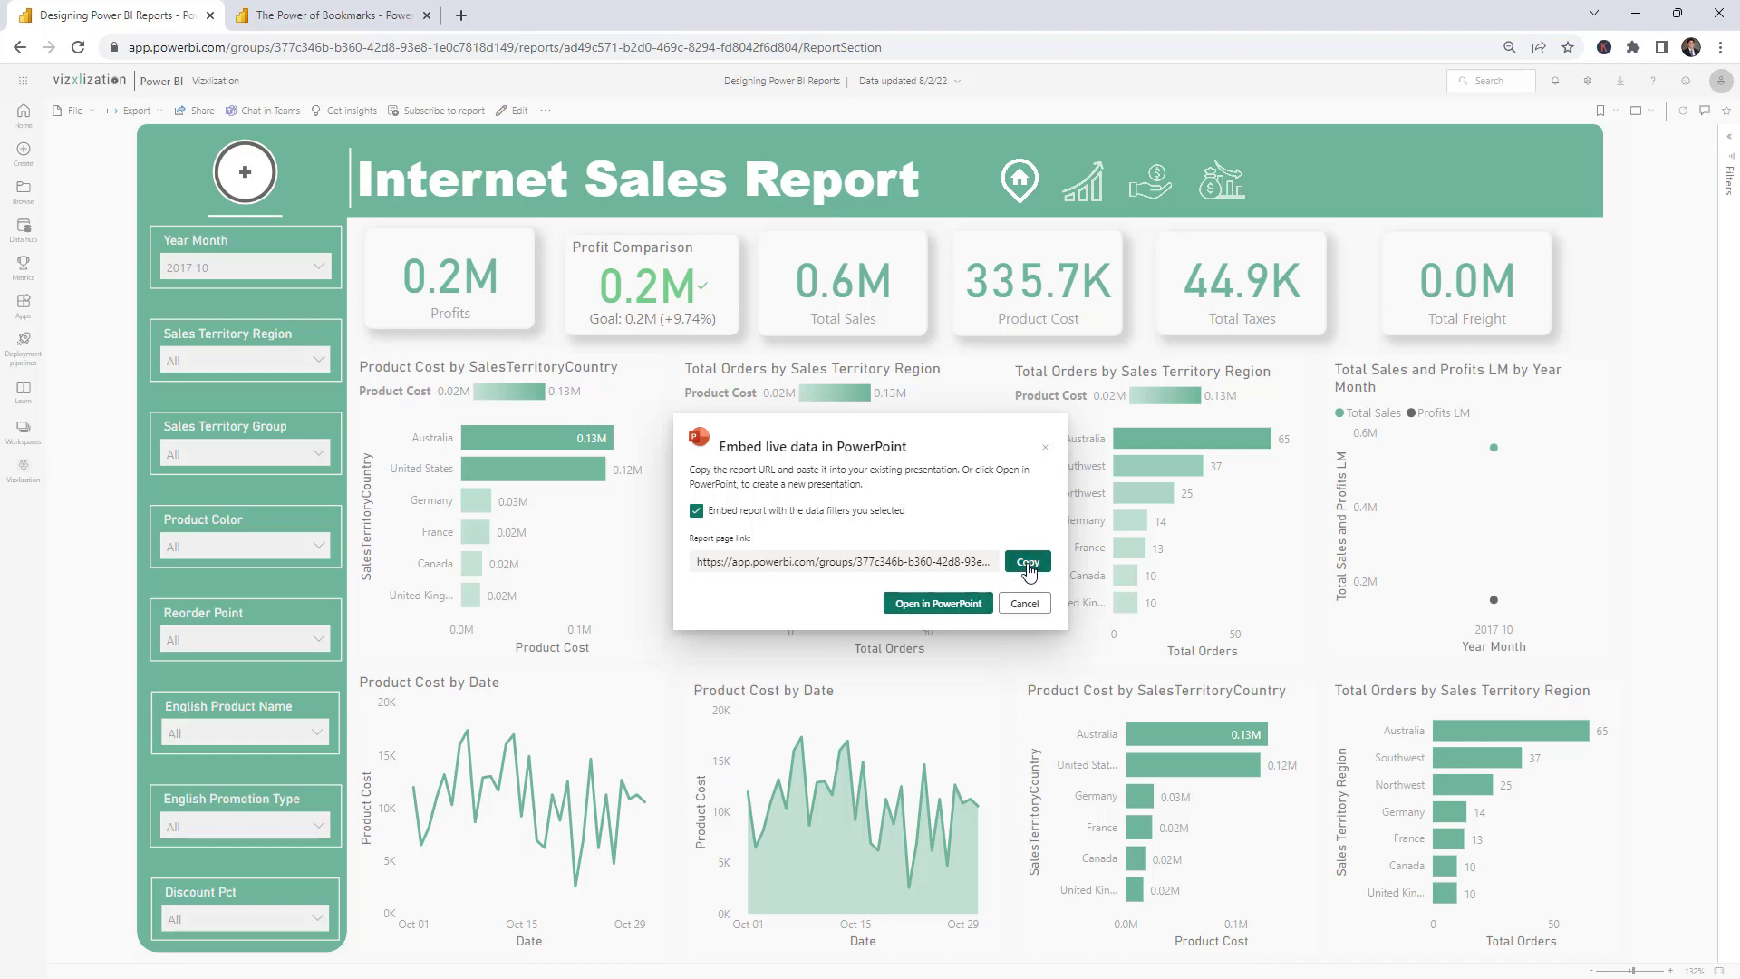
click(1028, 567)
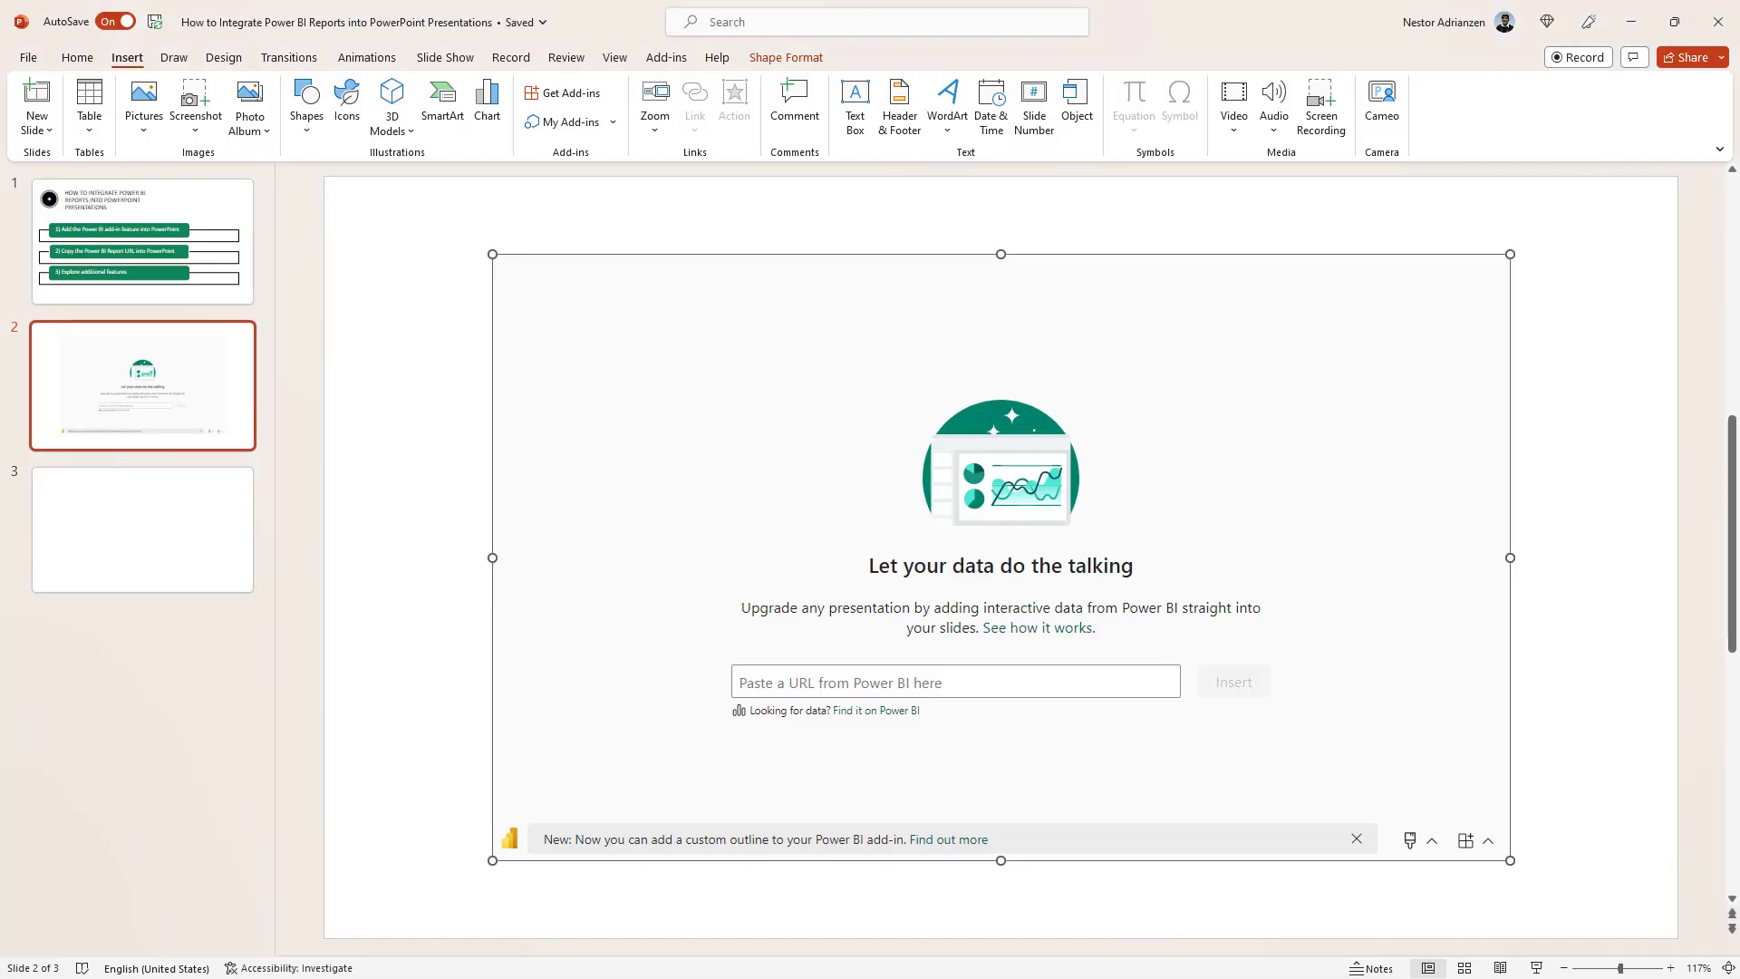
- Paste the report link into slide 2's Power BI add-in and insert the live report
click(807, 676)
right_click(808, 676)
click(852, 501)
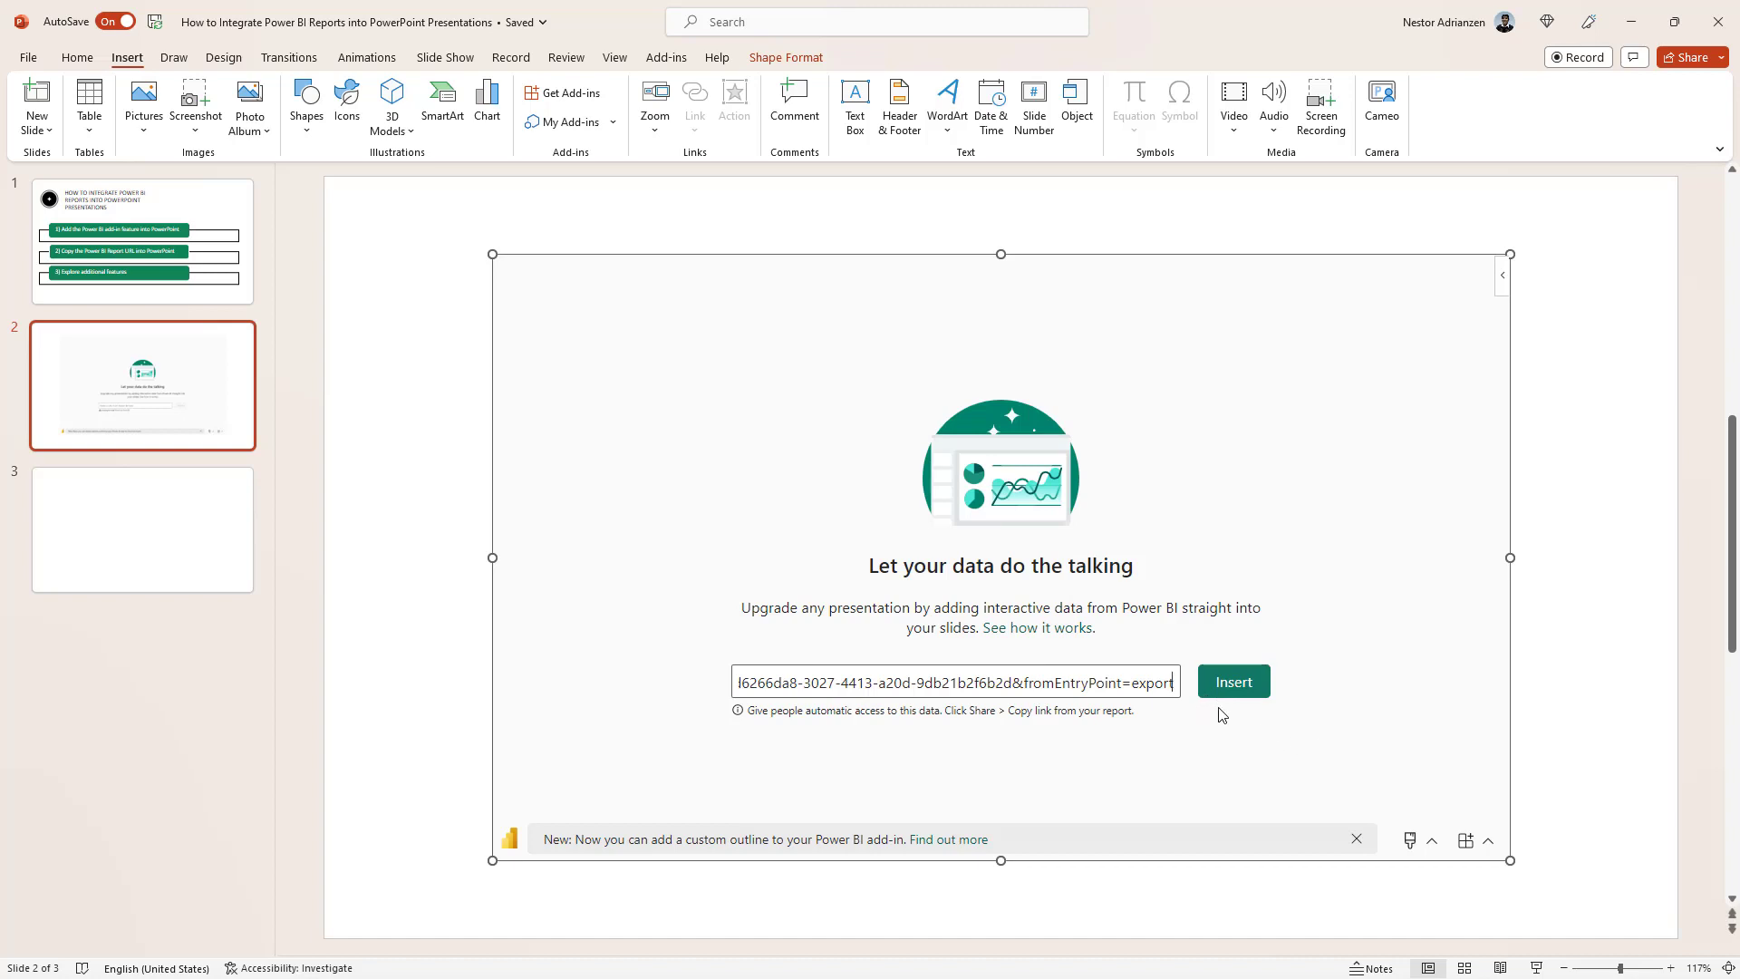
click(1227, 683)
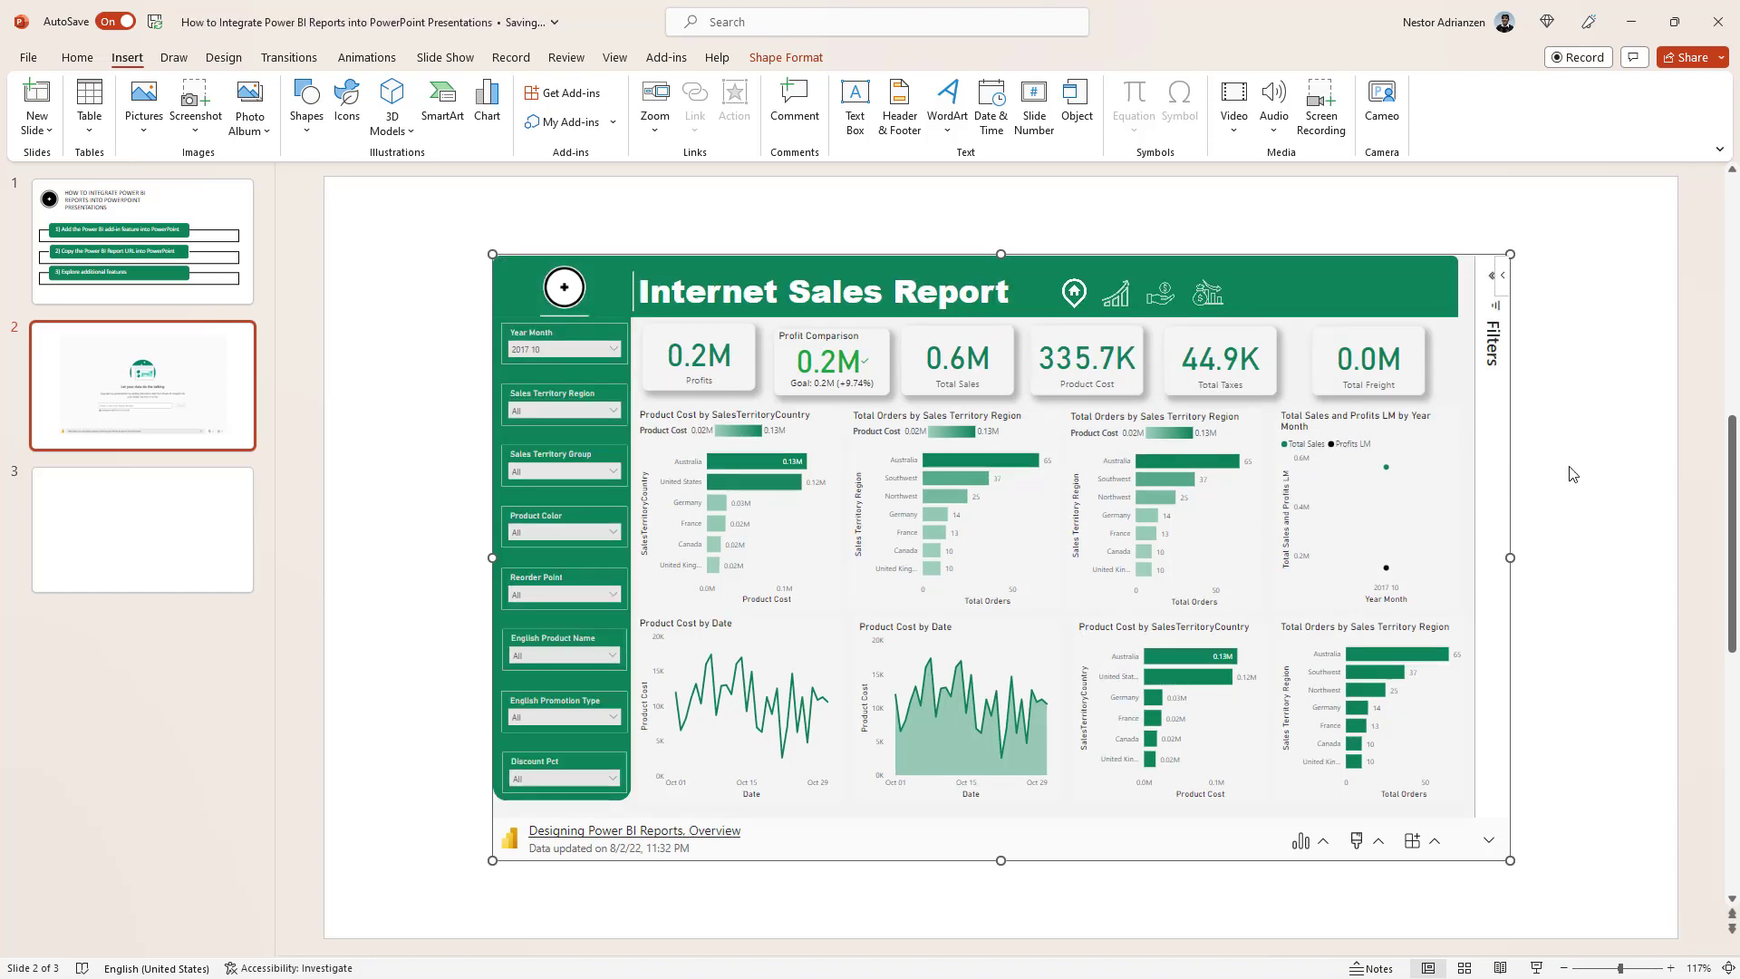
click(1552, 506)
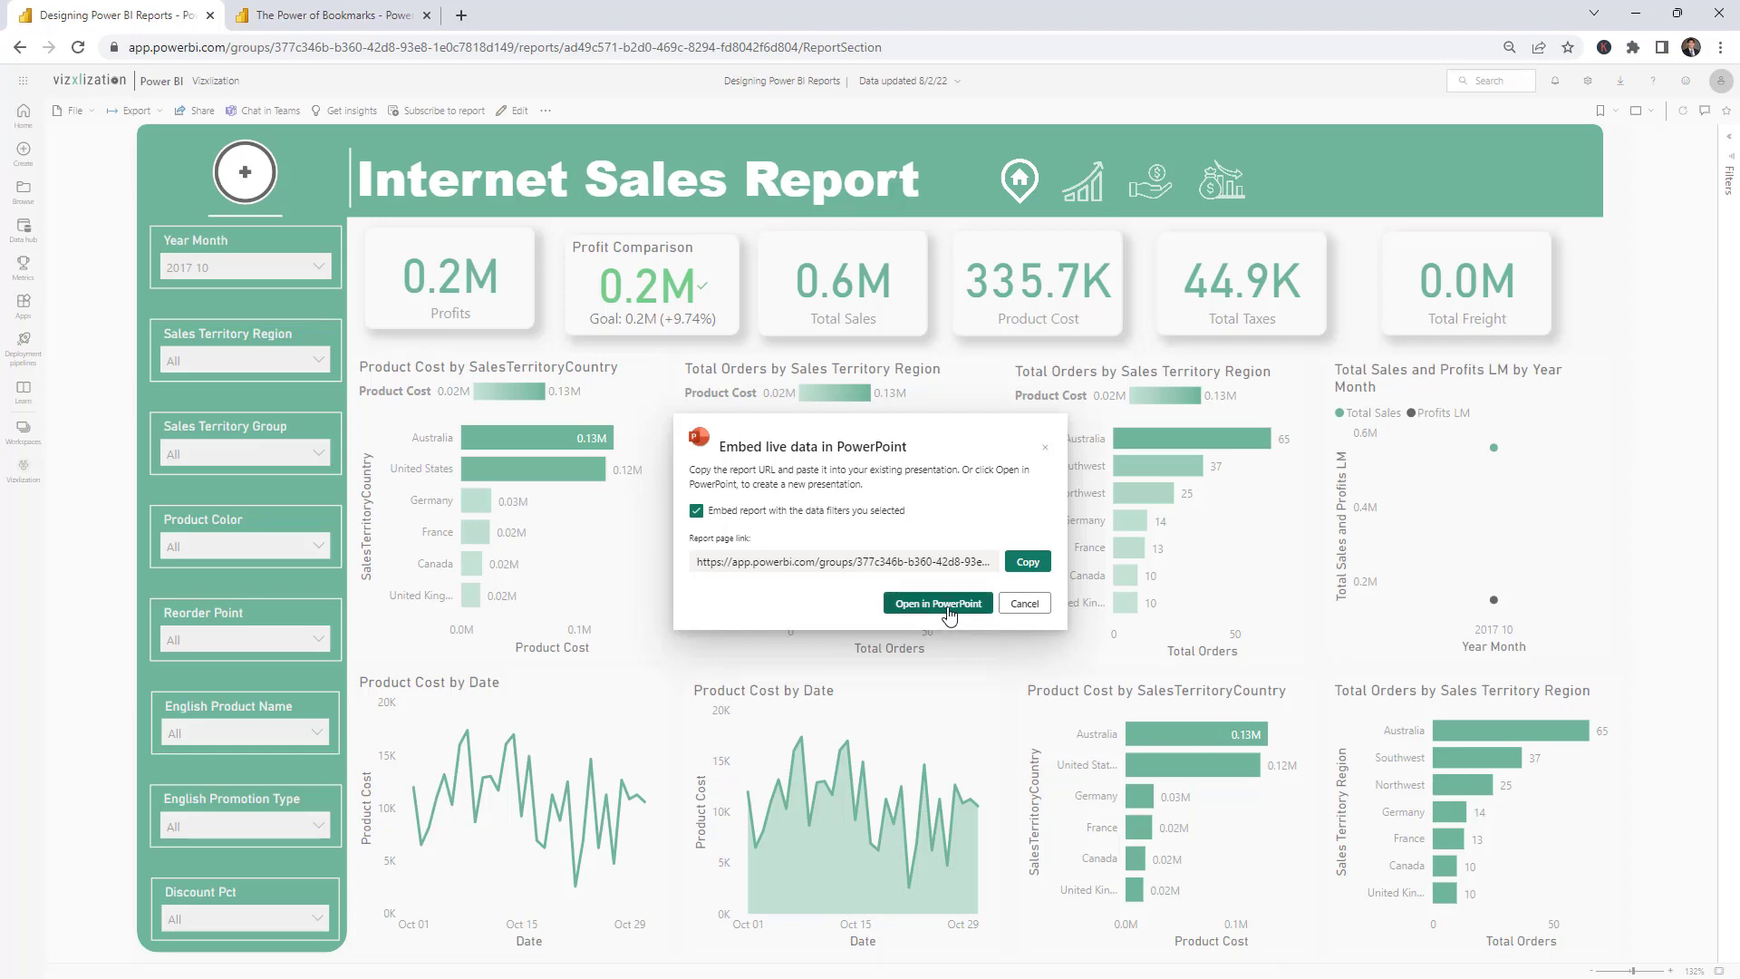
- Open the report as the new Microsoft-Power-BI-Storytelling PowerPoint presentation
click(949, 615)
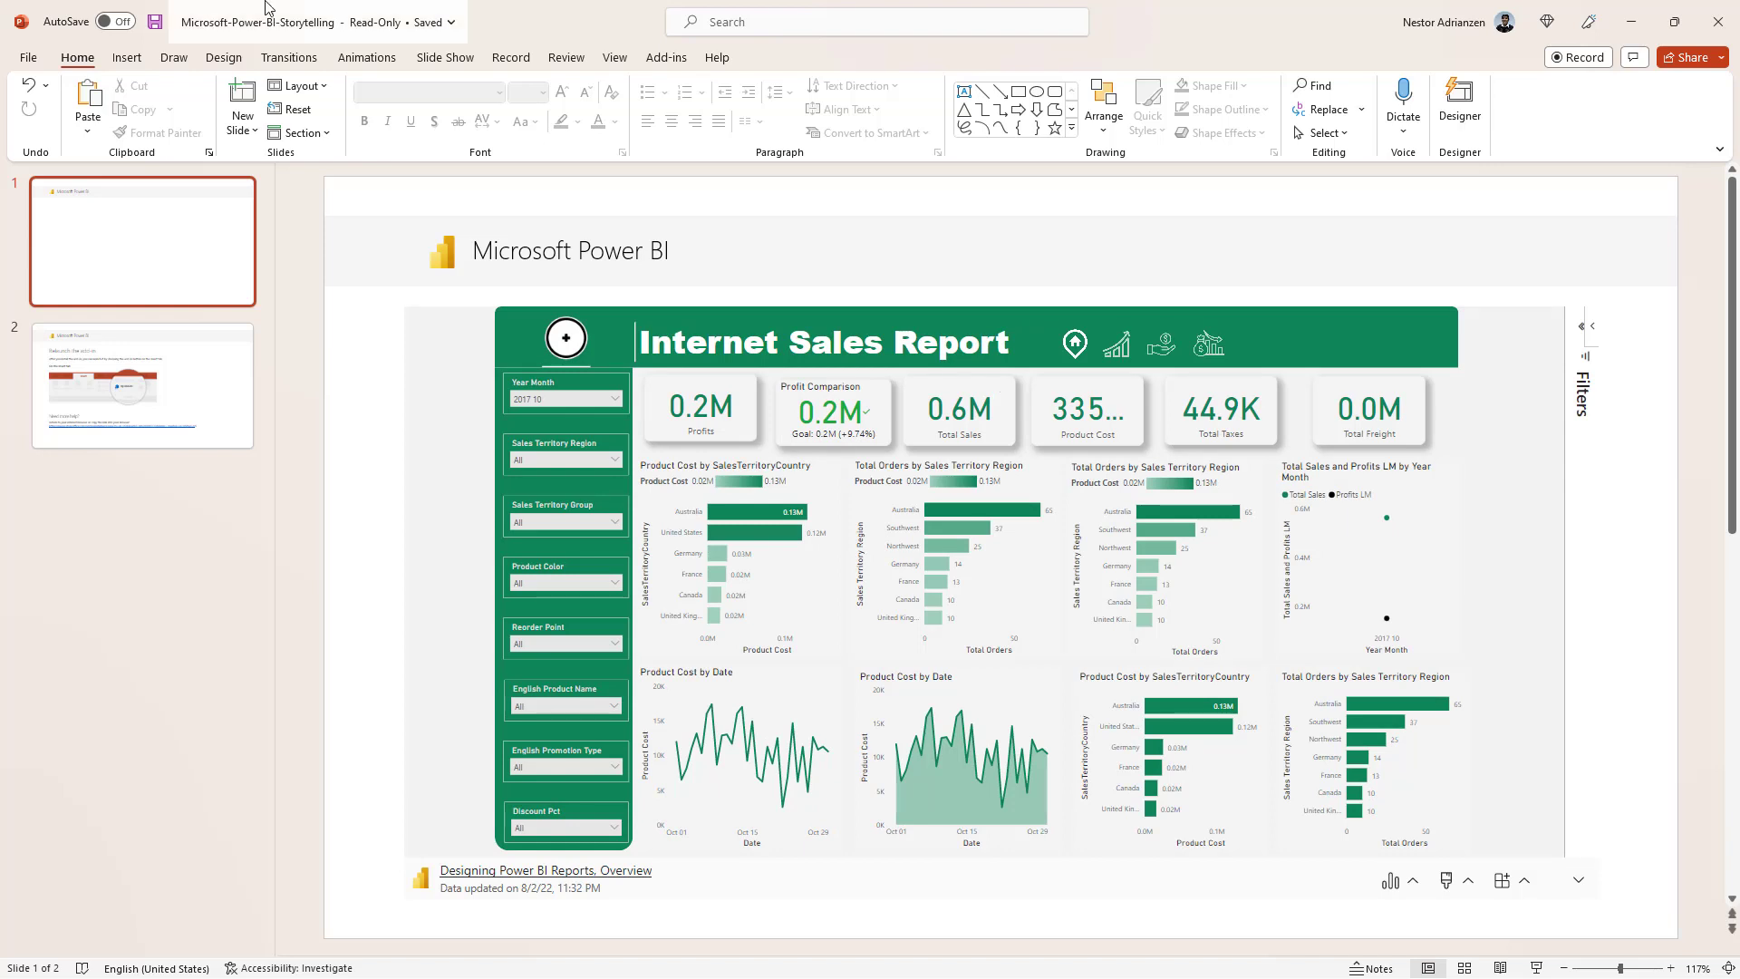
- Replace slide 1's 'Microsoft Power BI' header with 'My First Power BI Report'
click(160, 375)
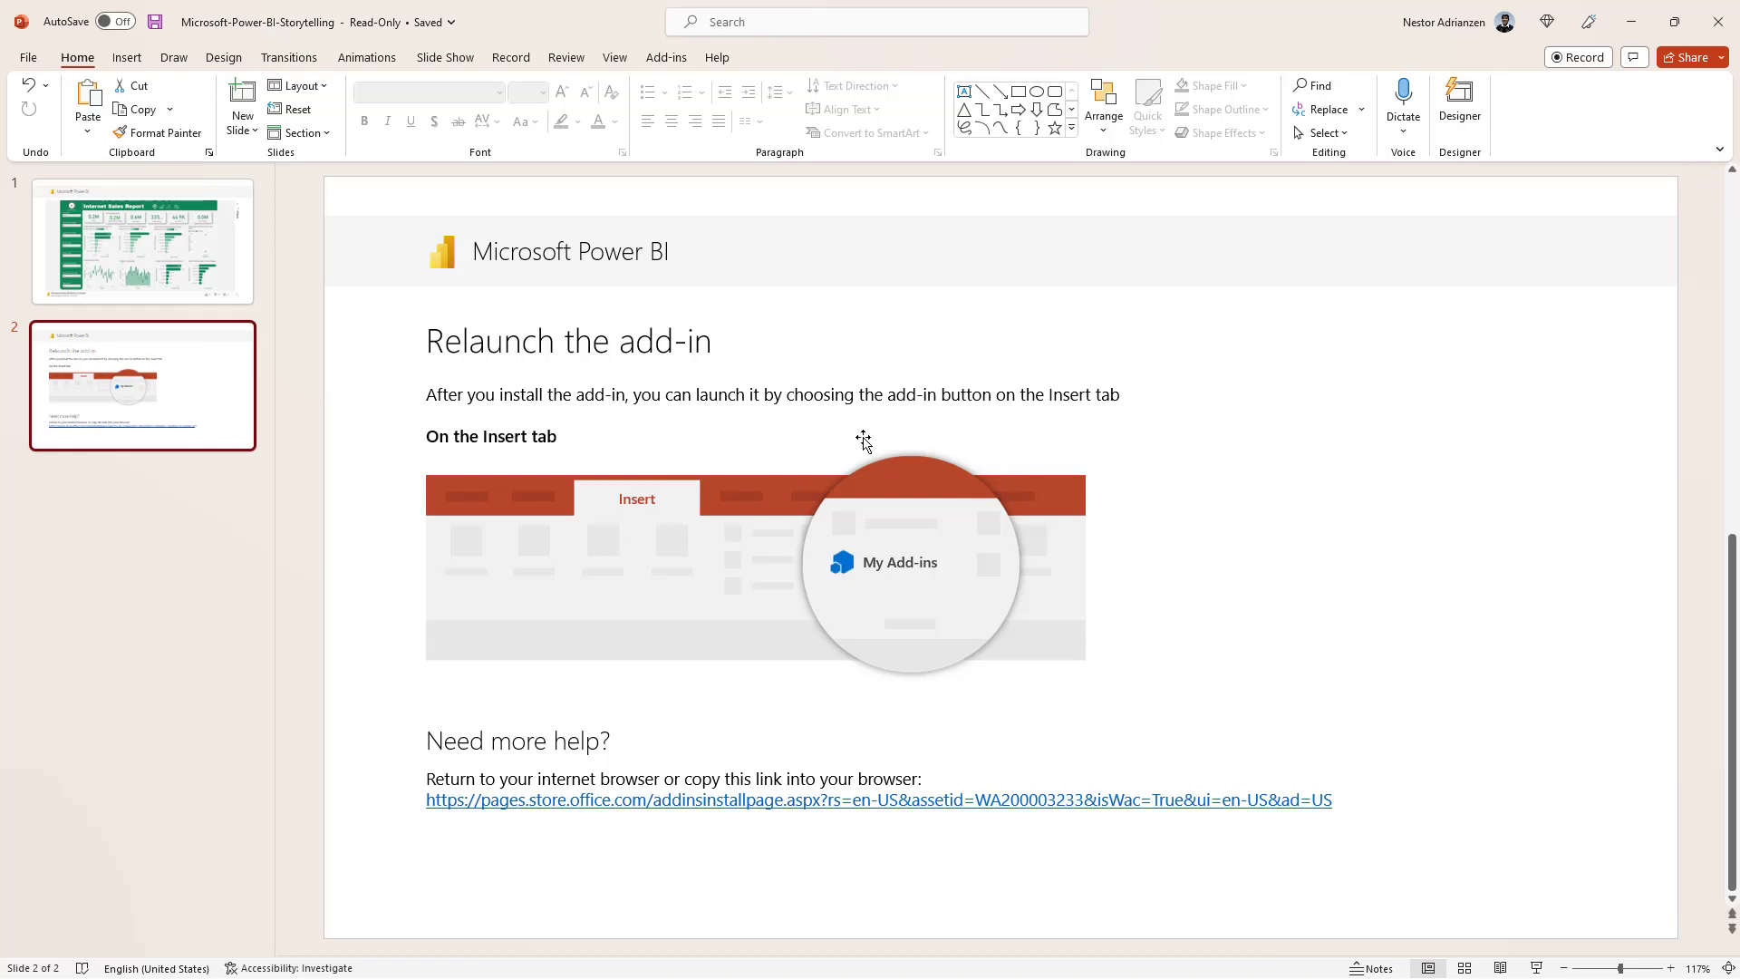
click(201, 243)
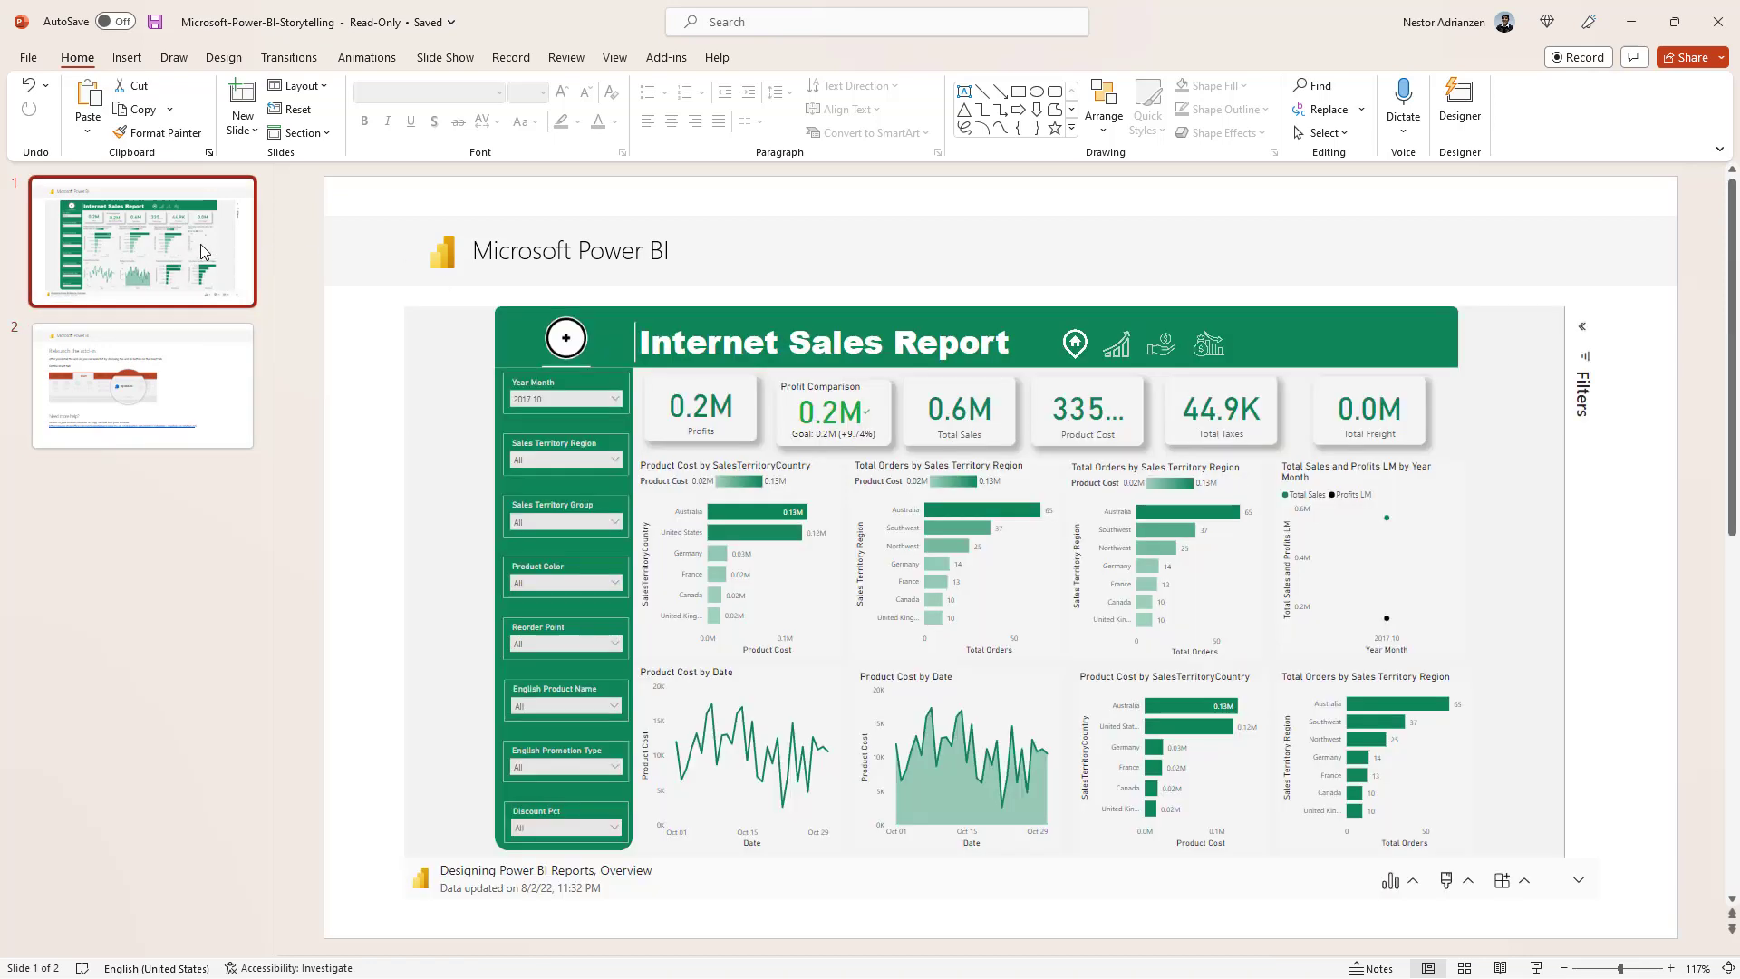
click(656, 251)
drag(670, 251, 480, 247)
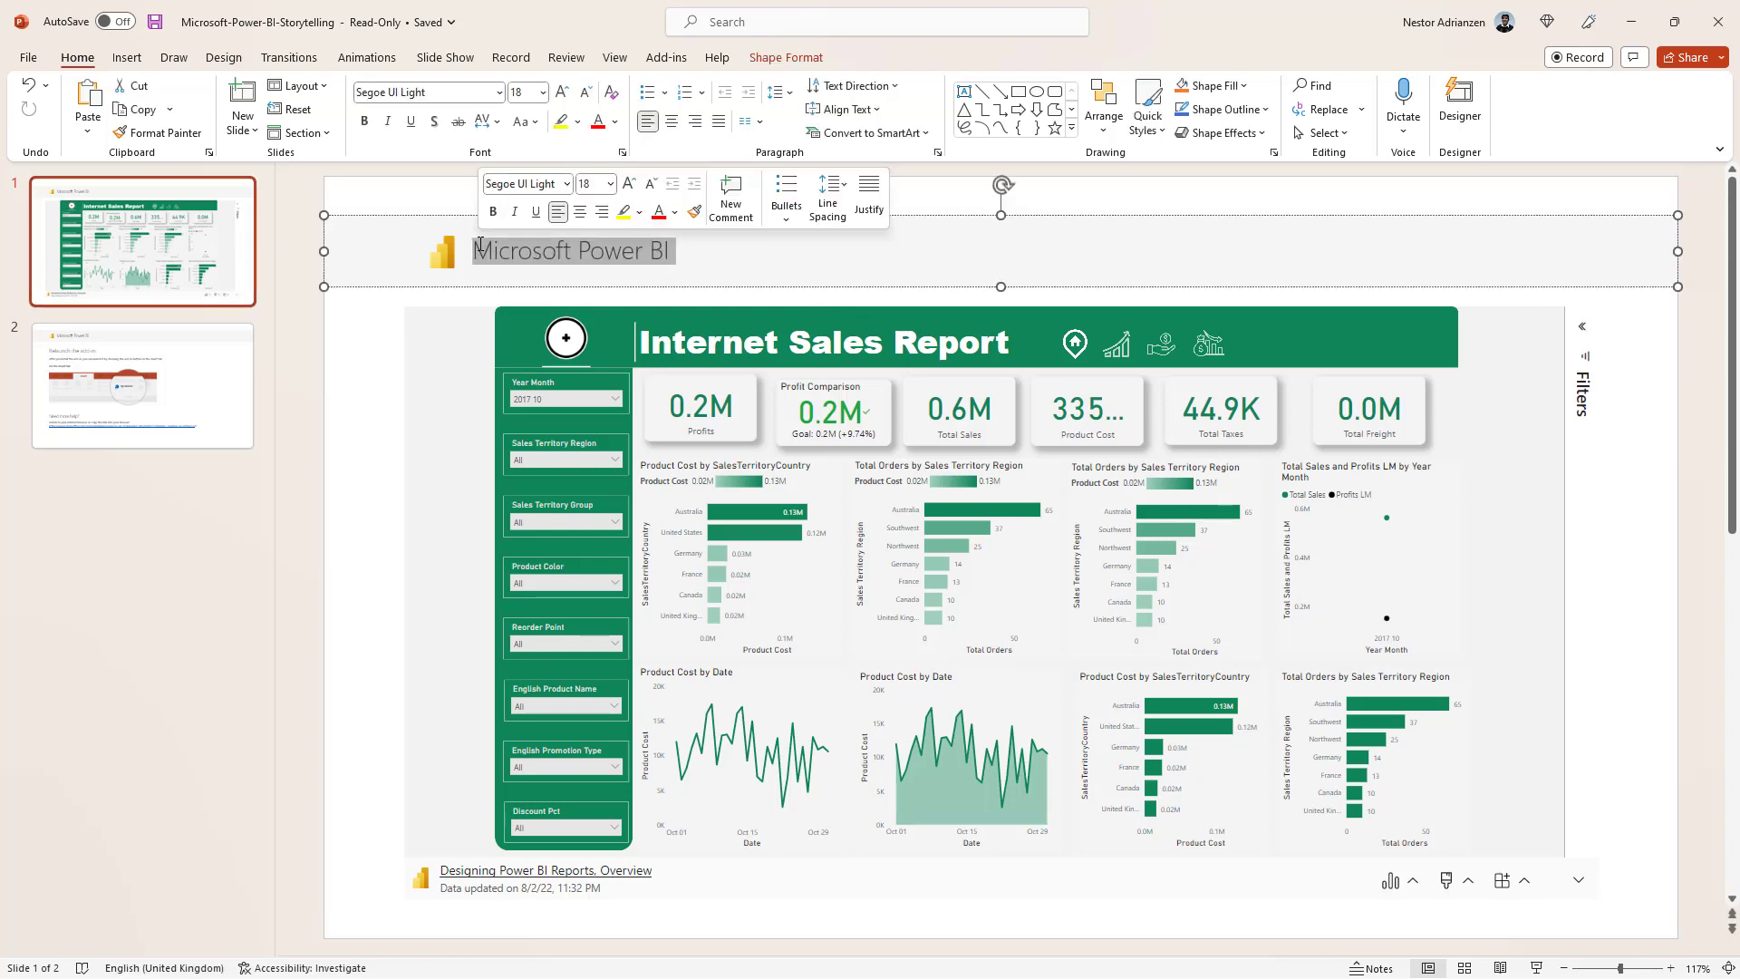
text(My First Power BI Report)
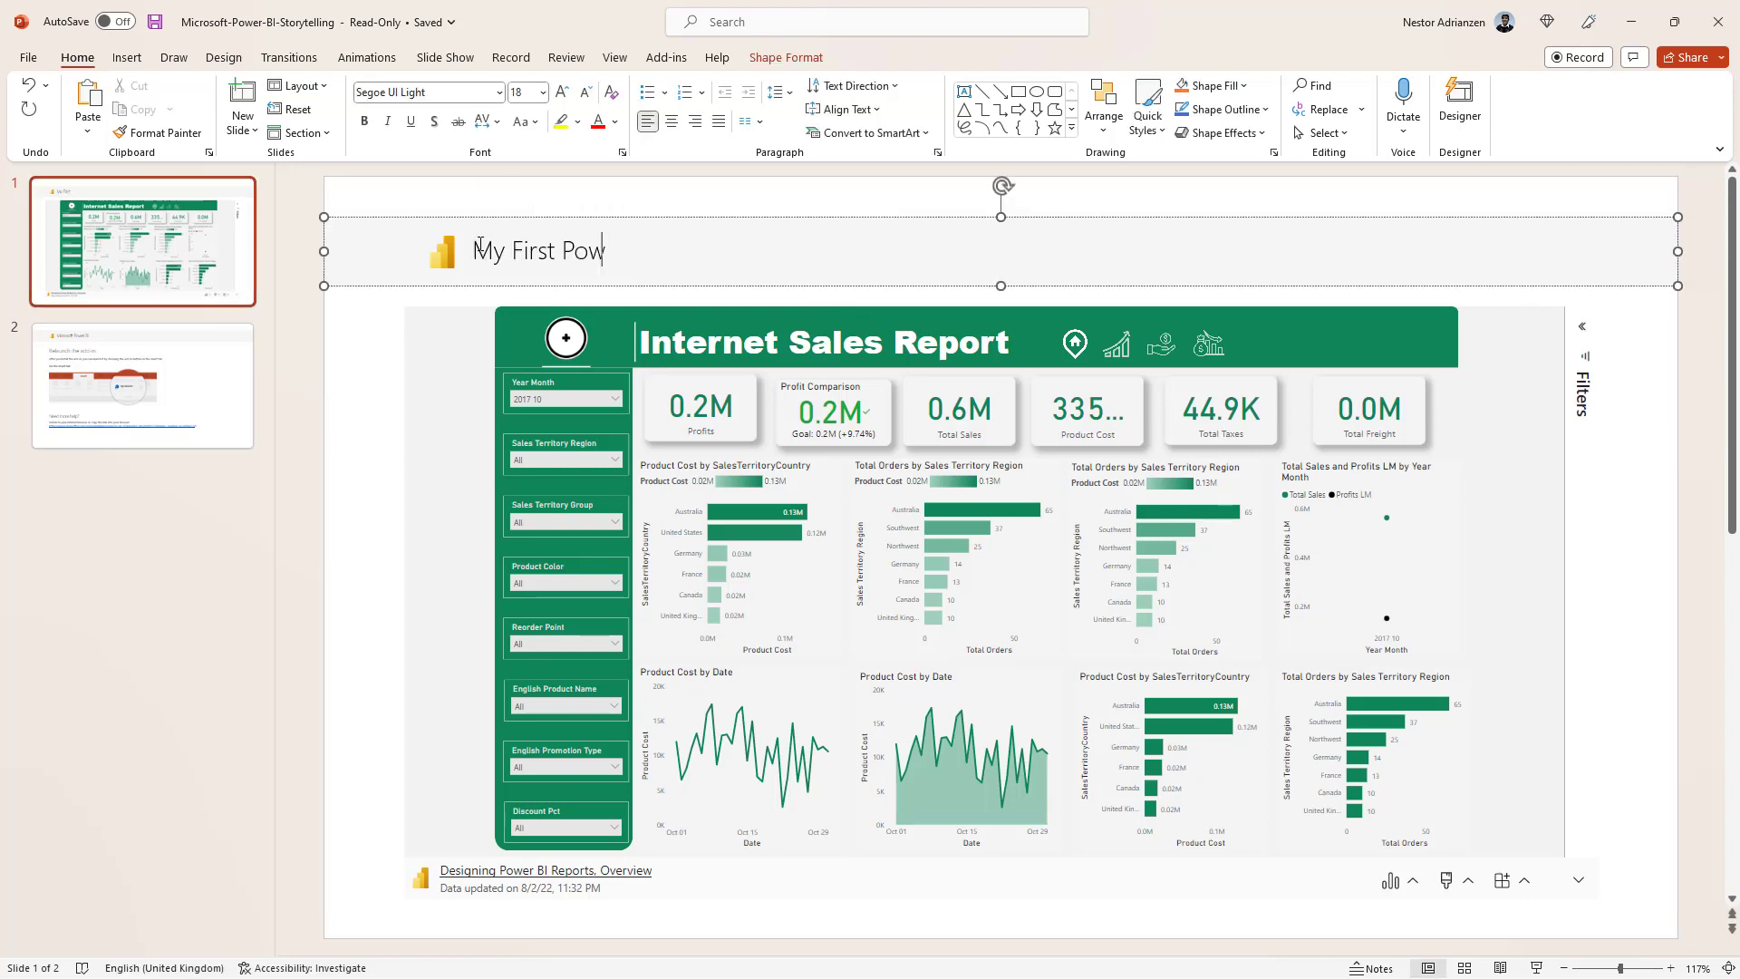
click(1658, 490)
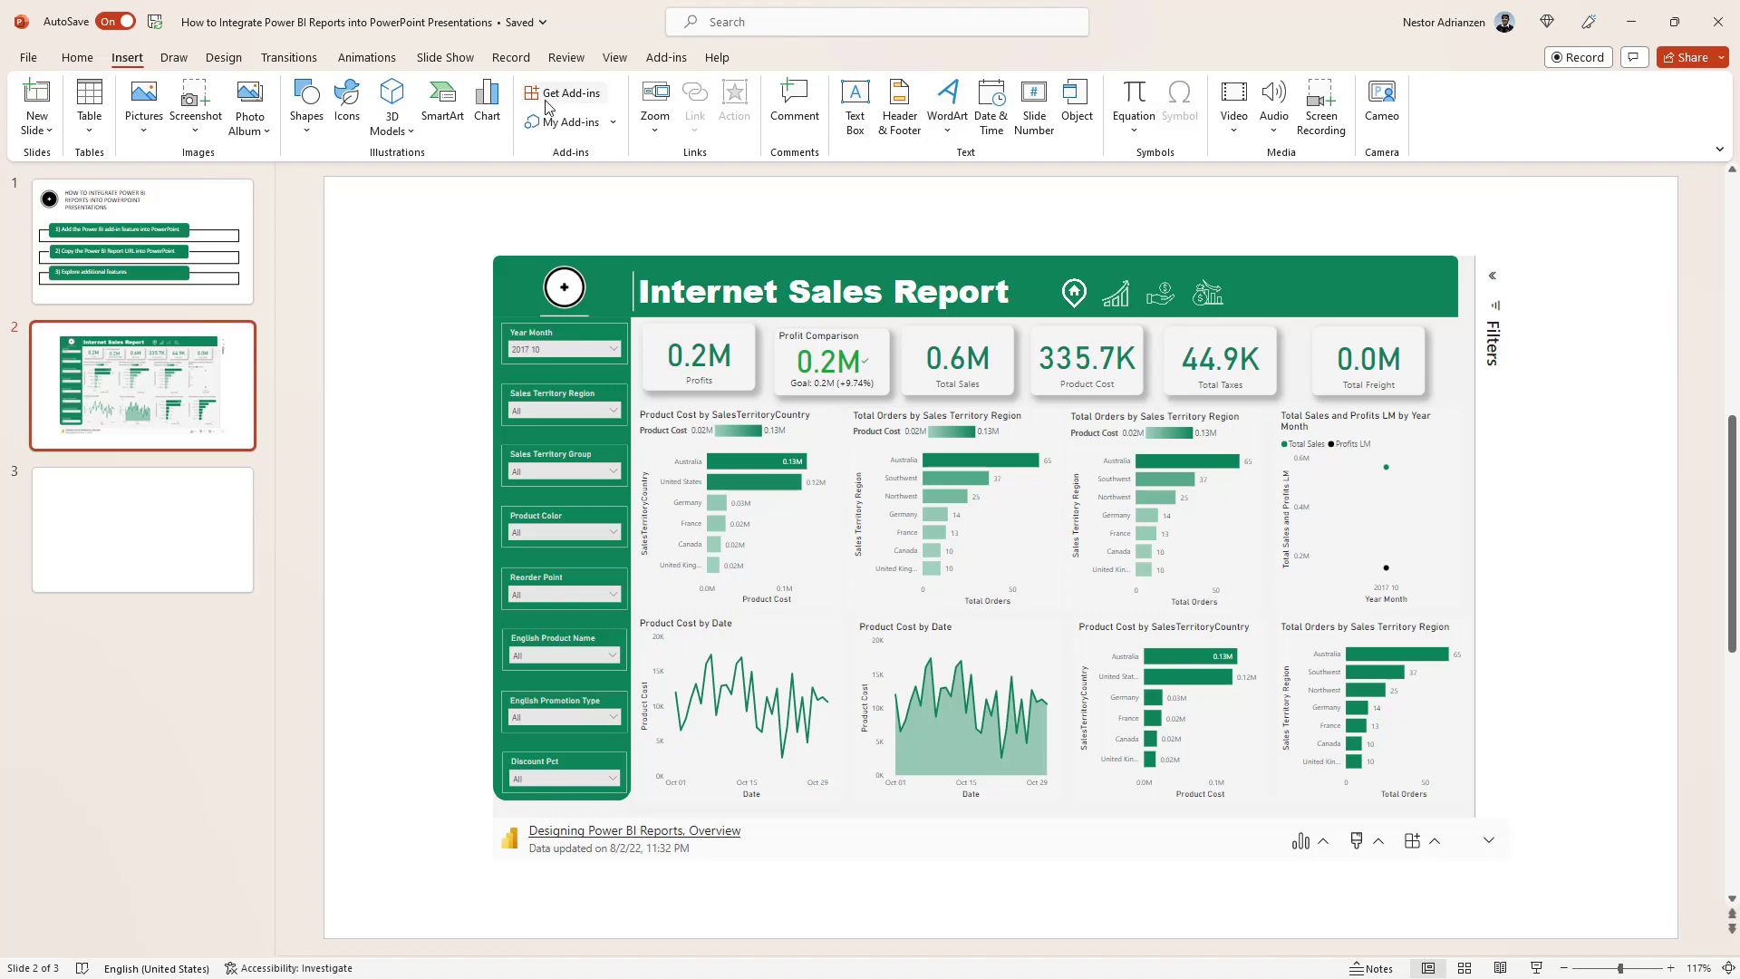
- Return to slide 2 and drop down the embedded report's Year Month slicer
click(177, 261)
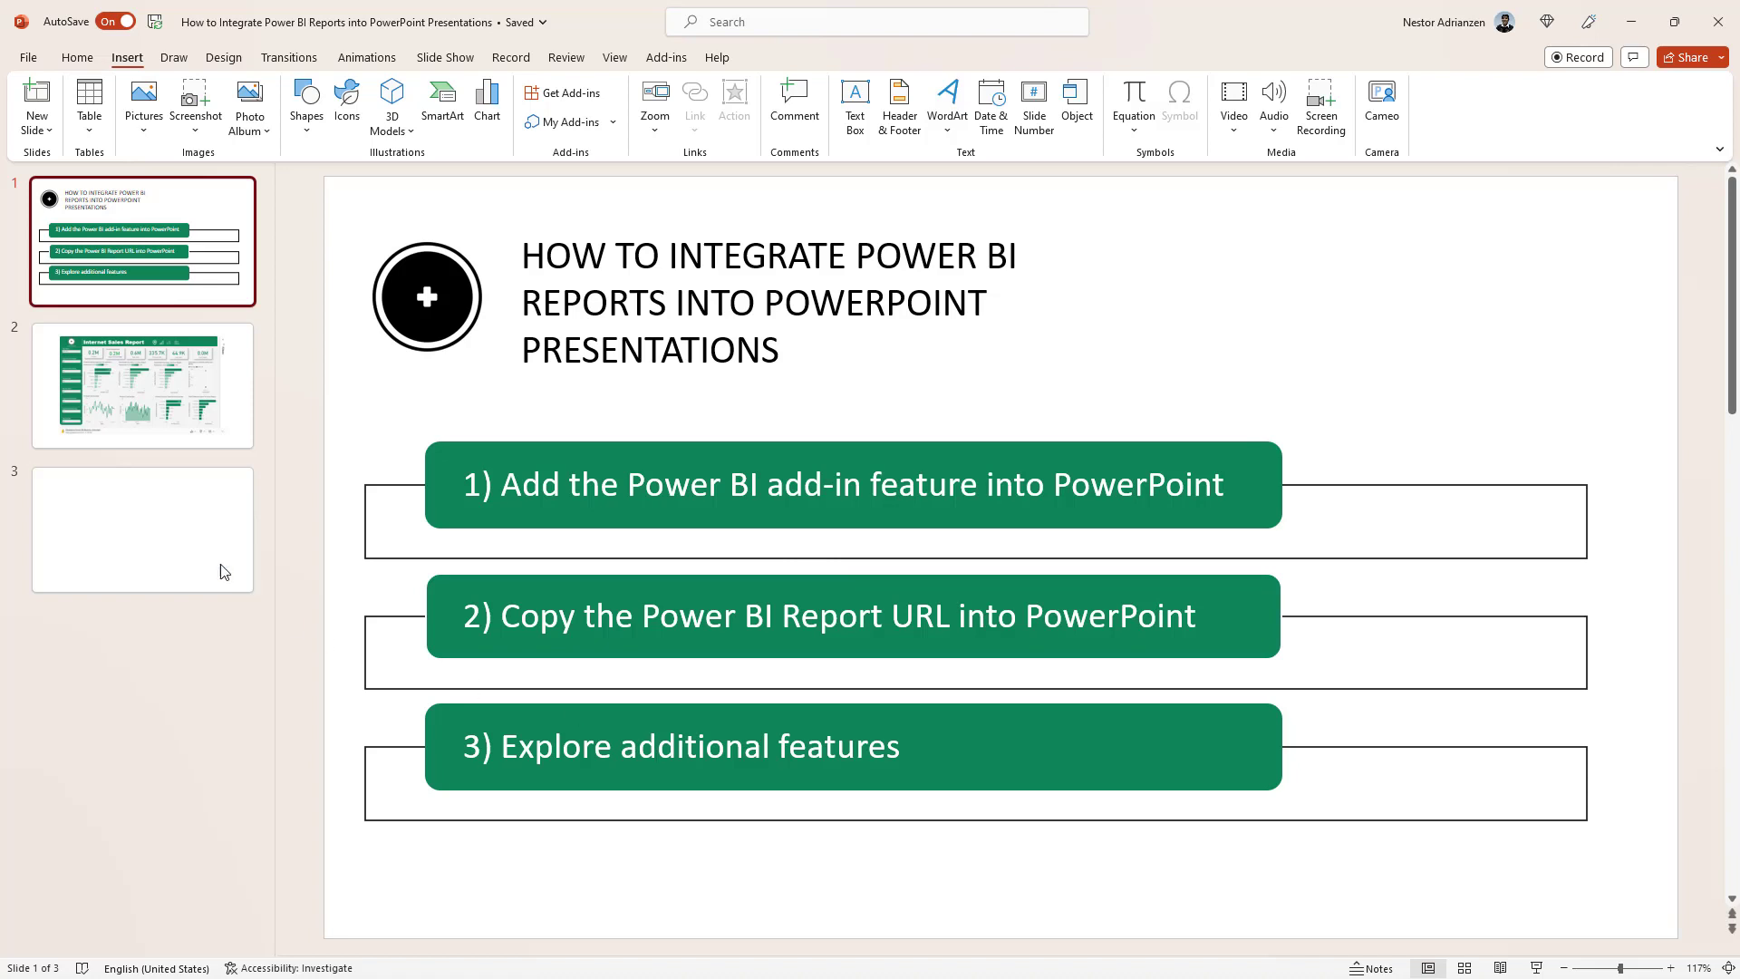
click(188, 358)
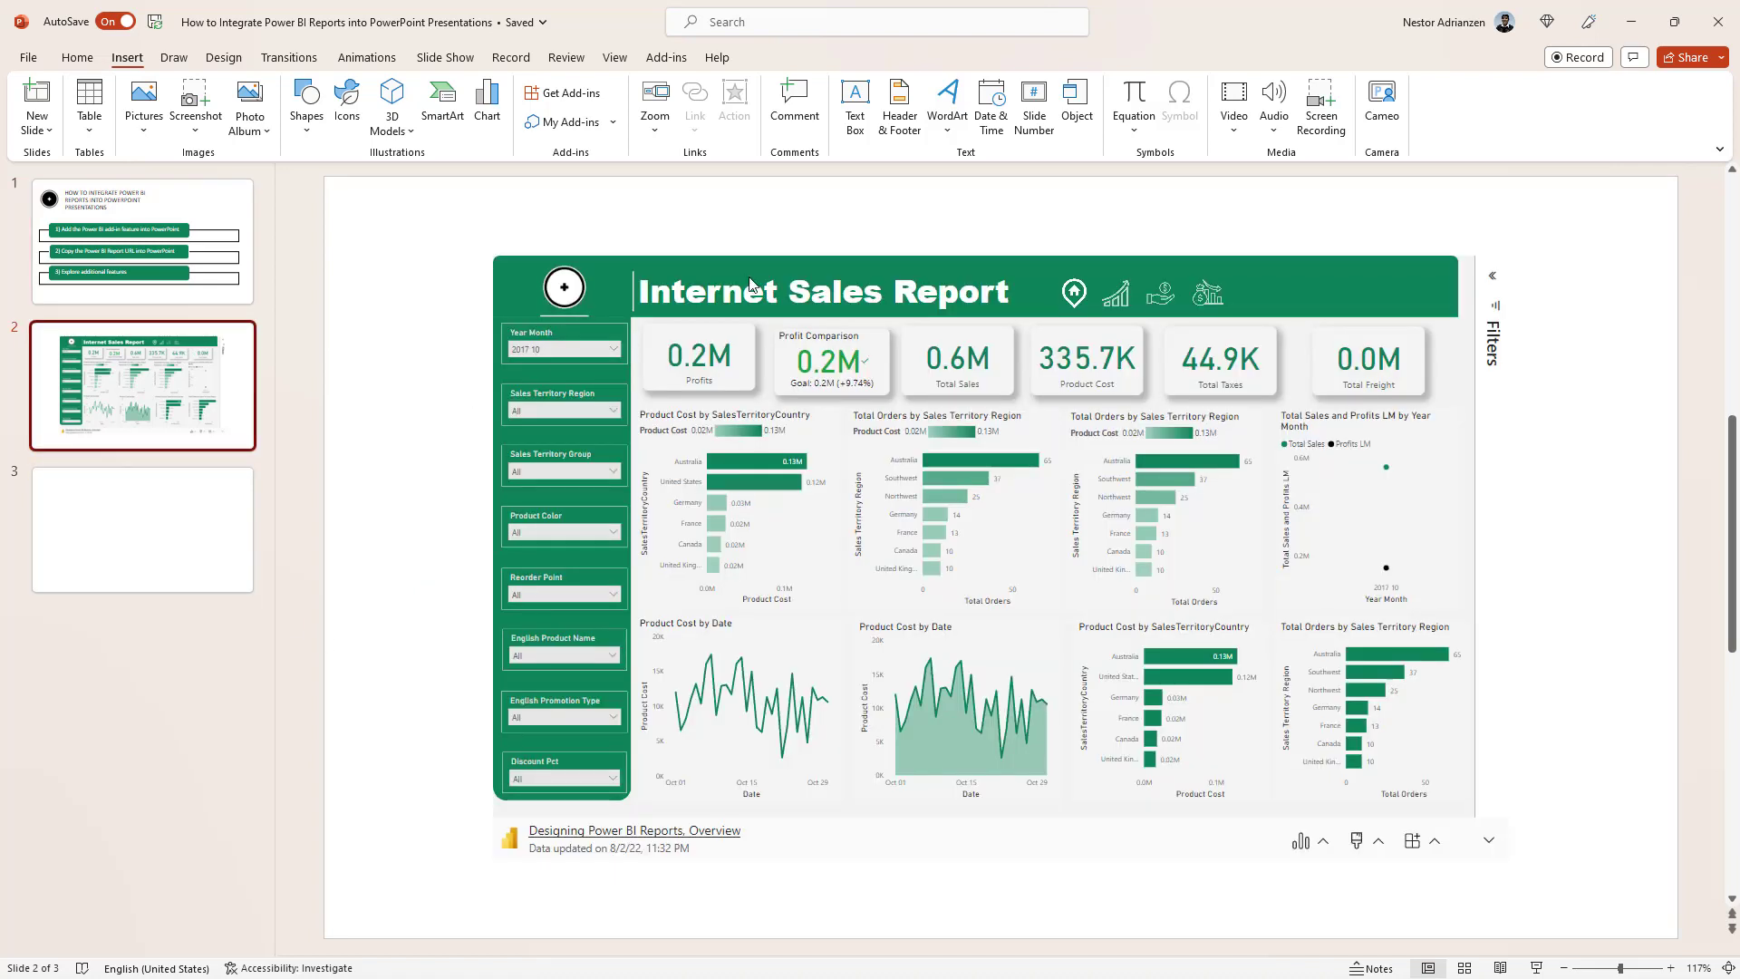
click(615, 350)
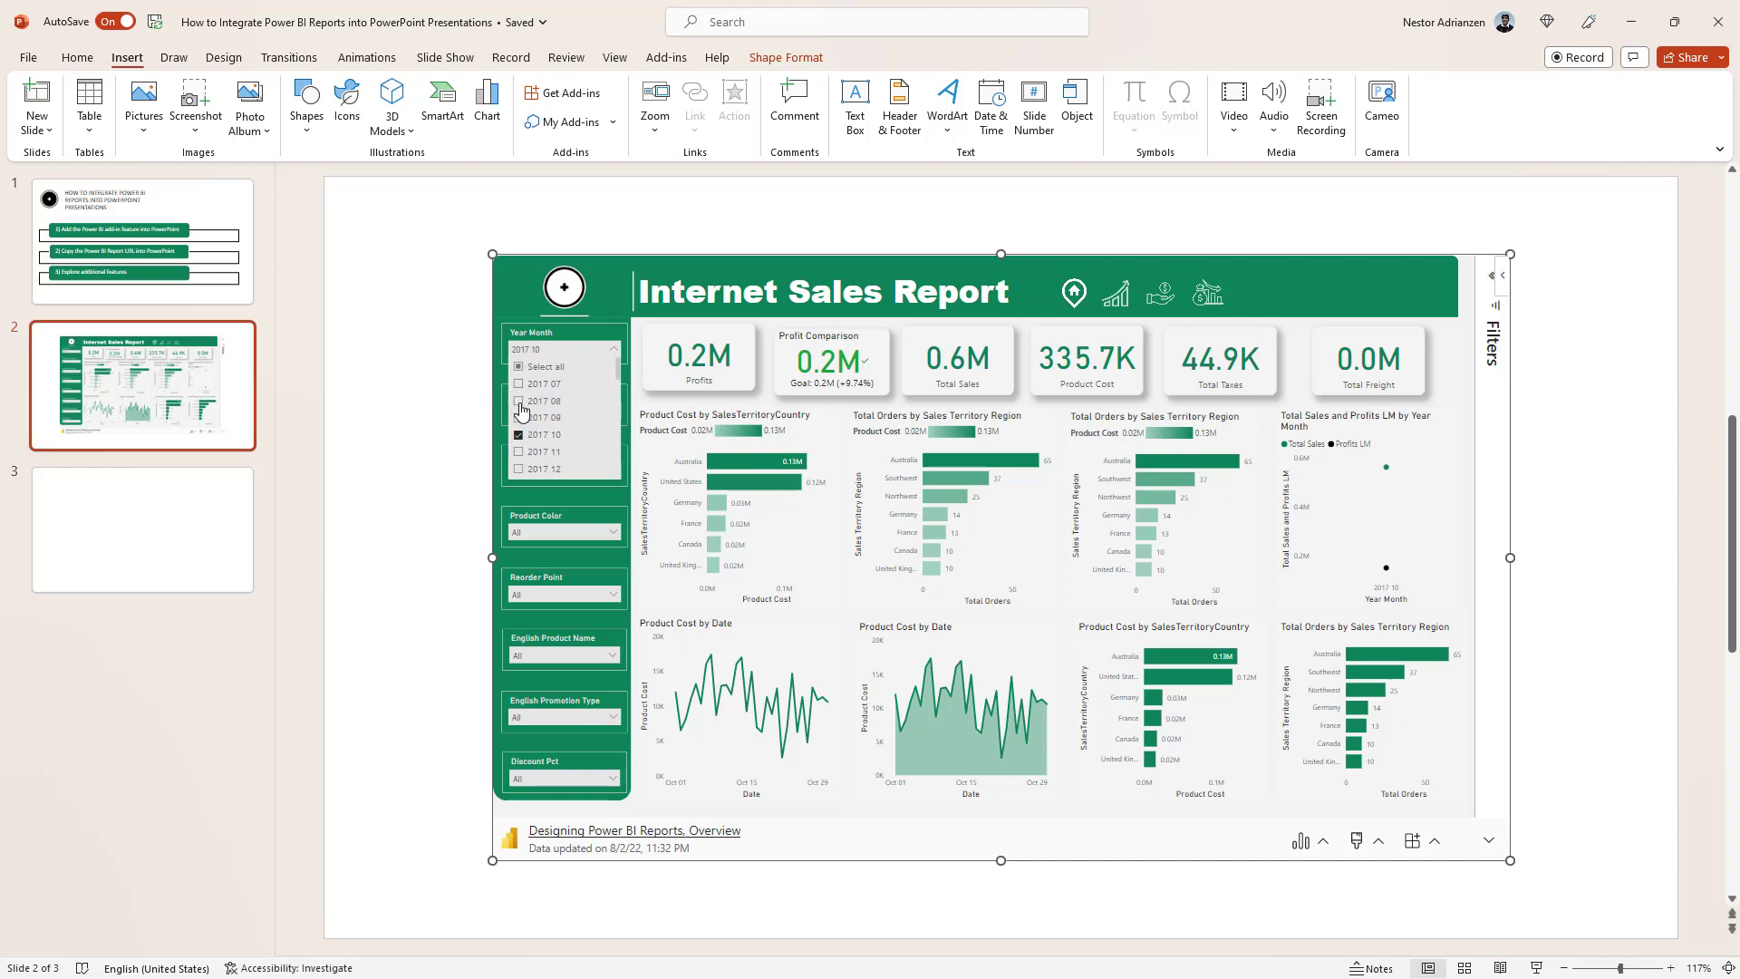
- Add 2017 07 and 2017 09 to the Year Month slicer selection
ctrl+click(520, 402)
ctrl+click(522, 420)
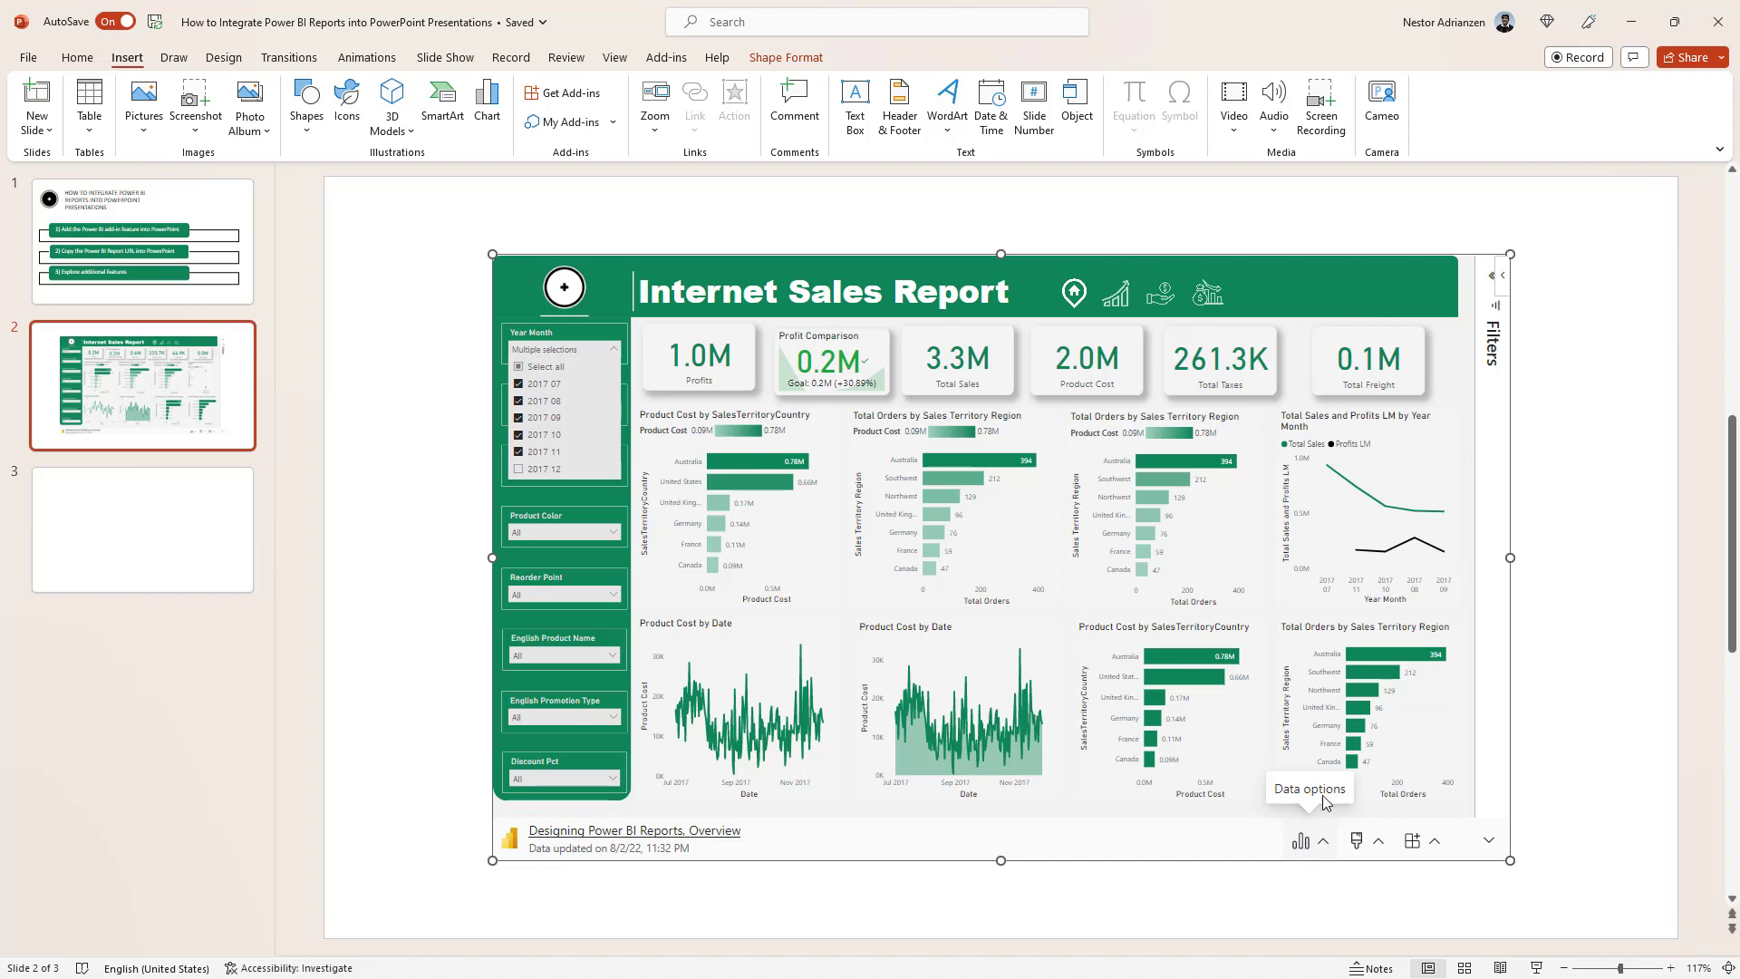
- Generate Data insights for the filtered report and copy the insight text to the clipboard
click(1323, 842)
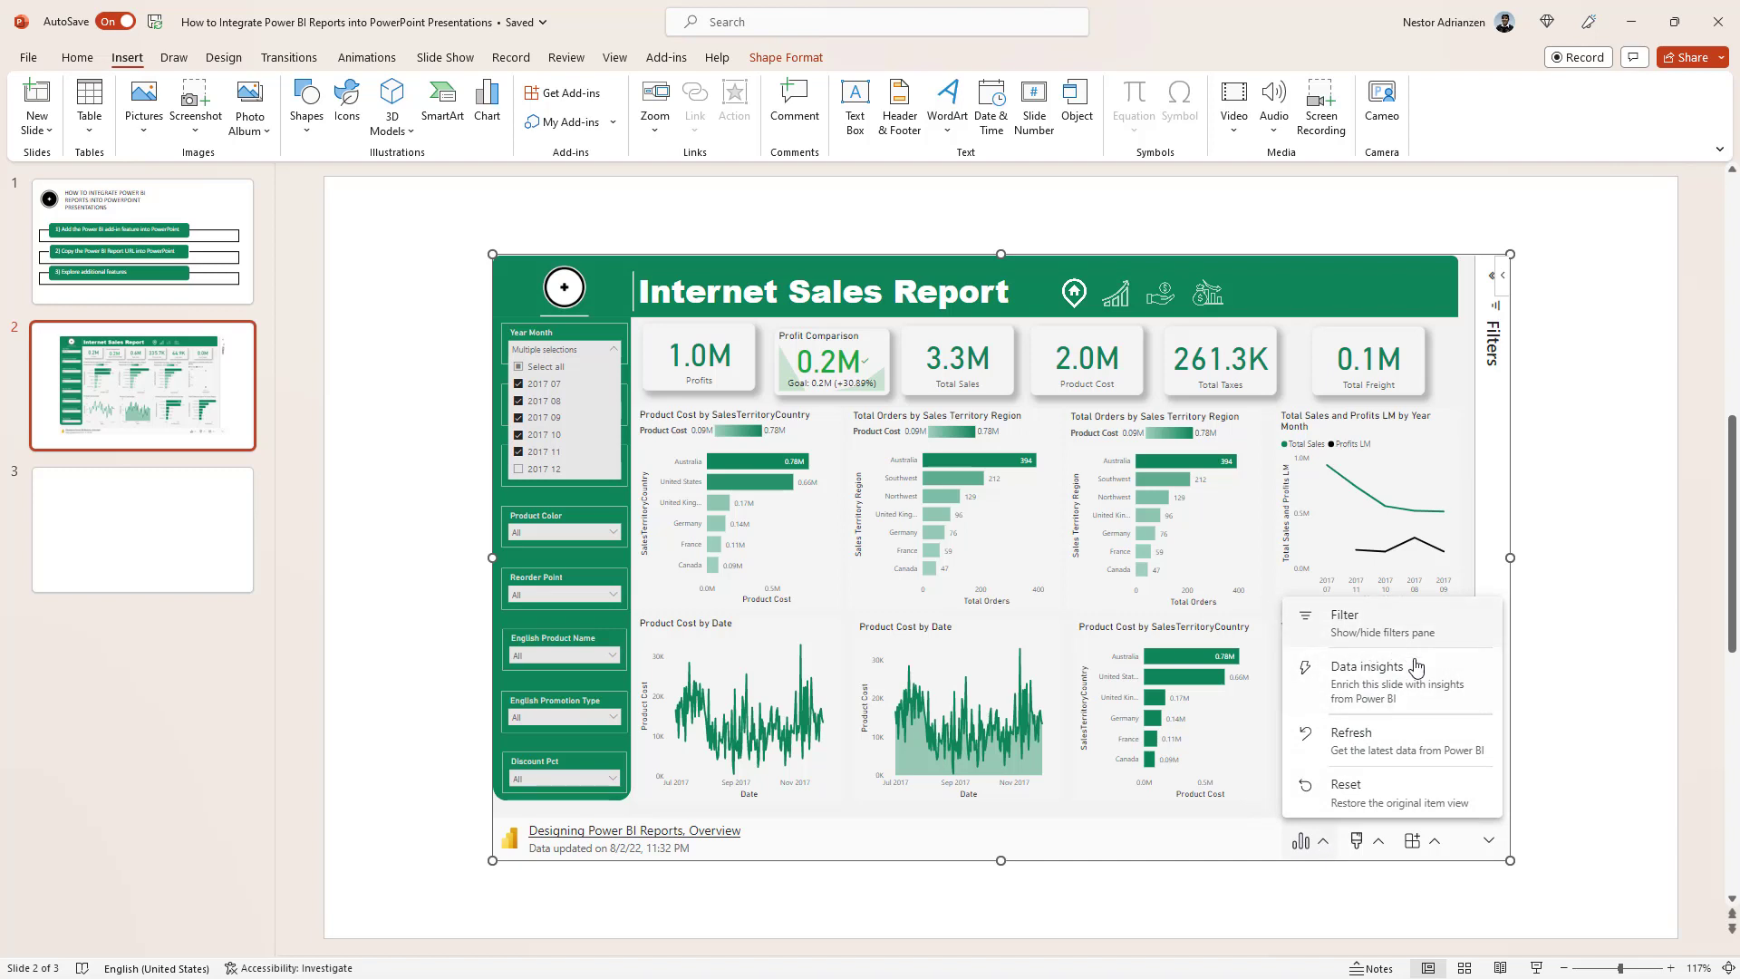
click(1359, 680)
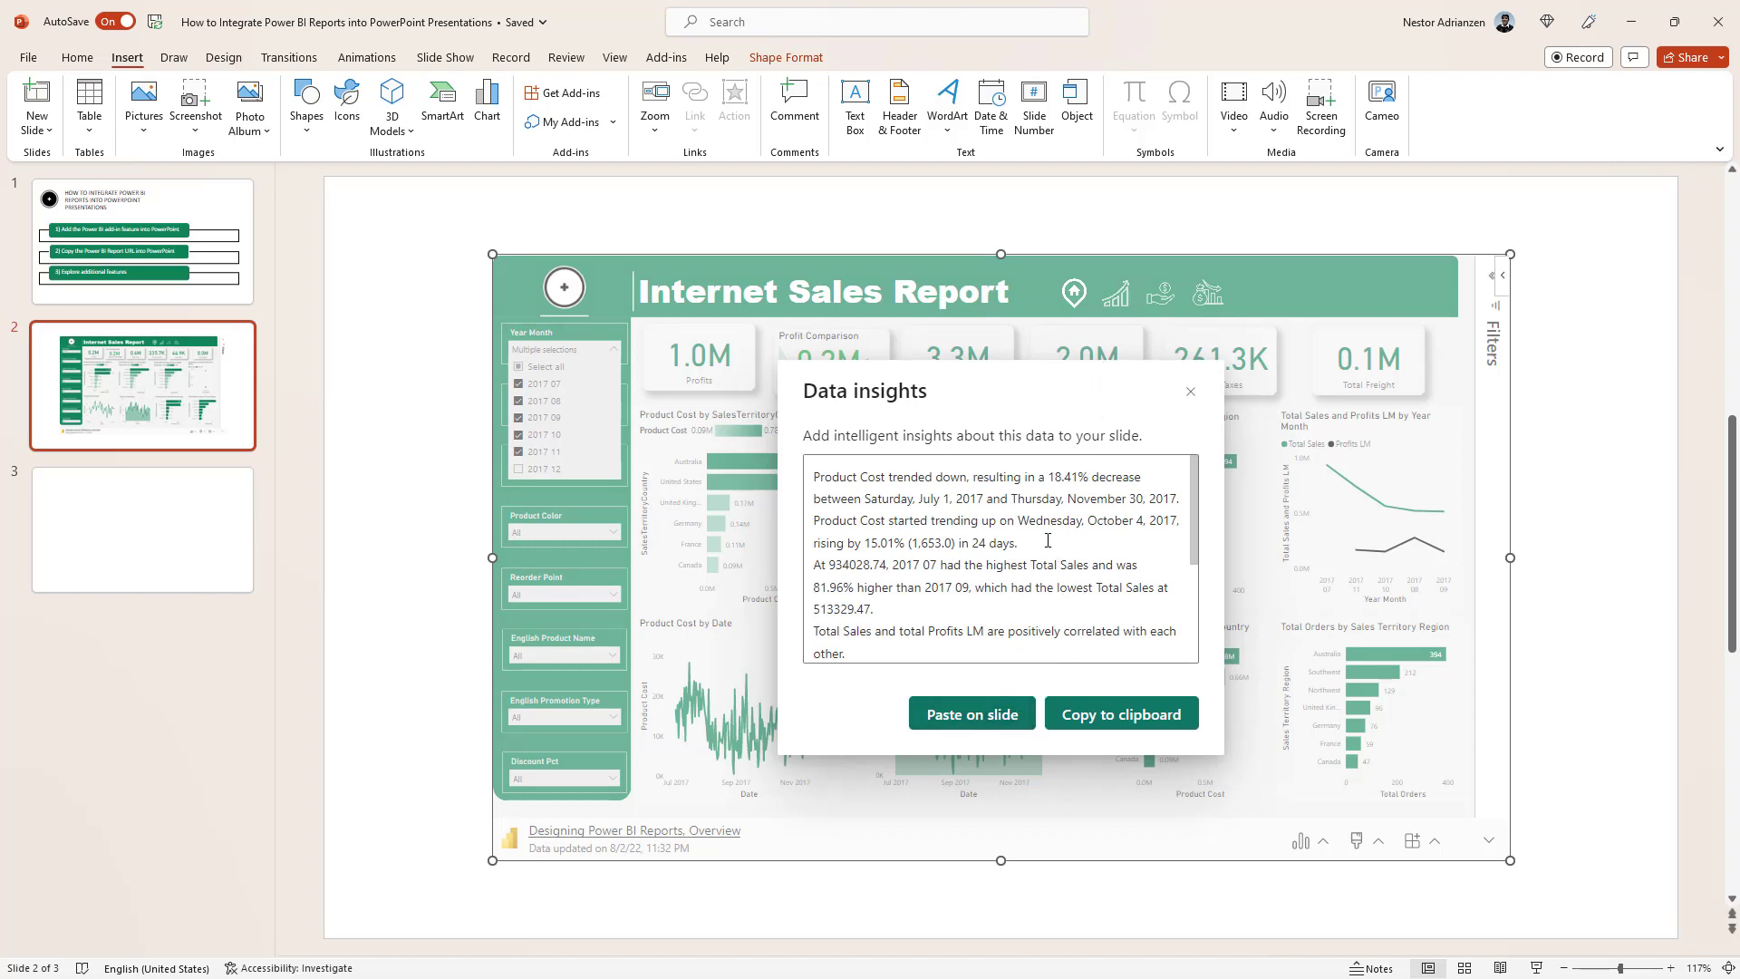
click(1105, 716)
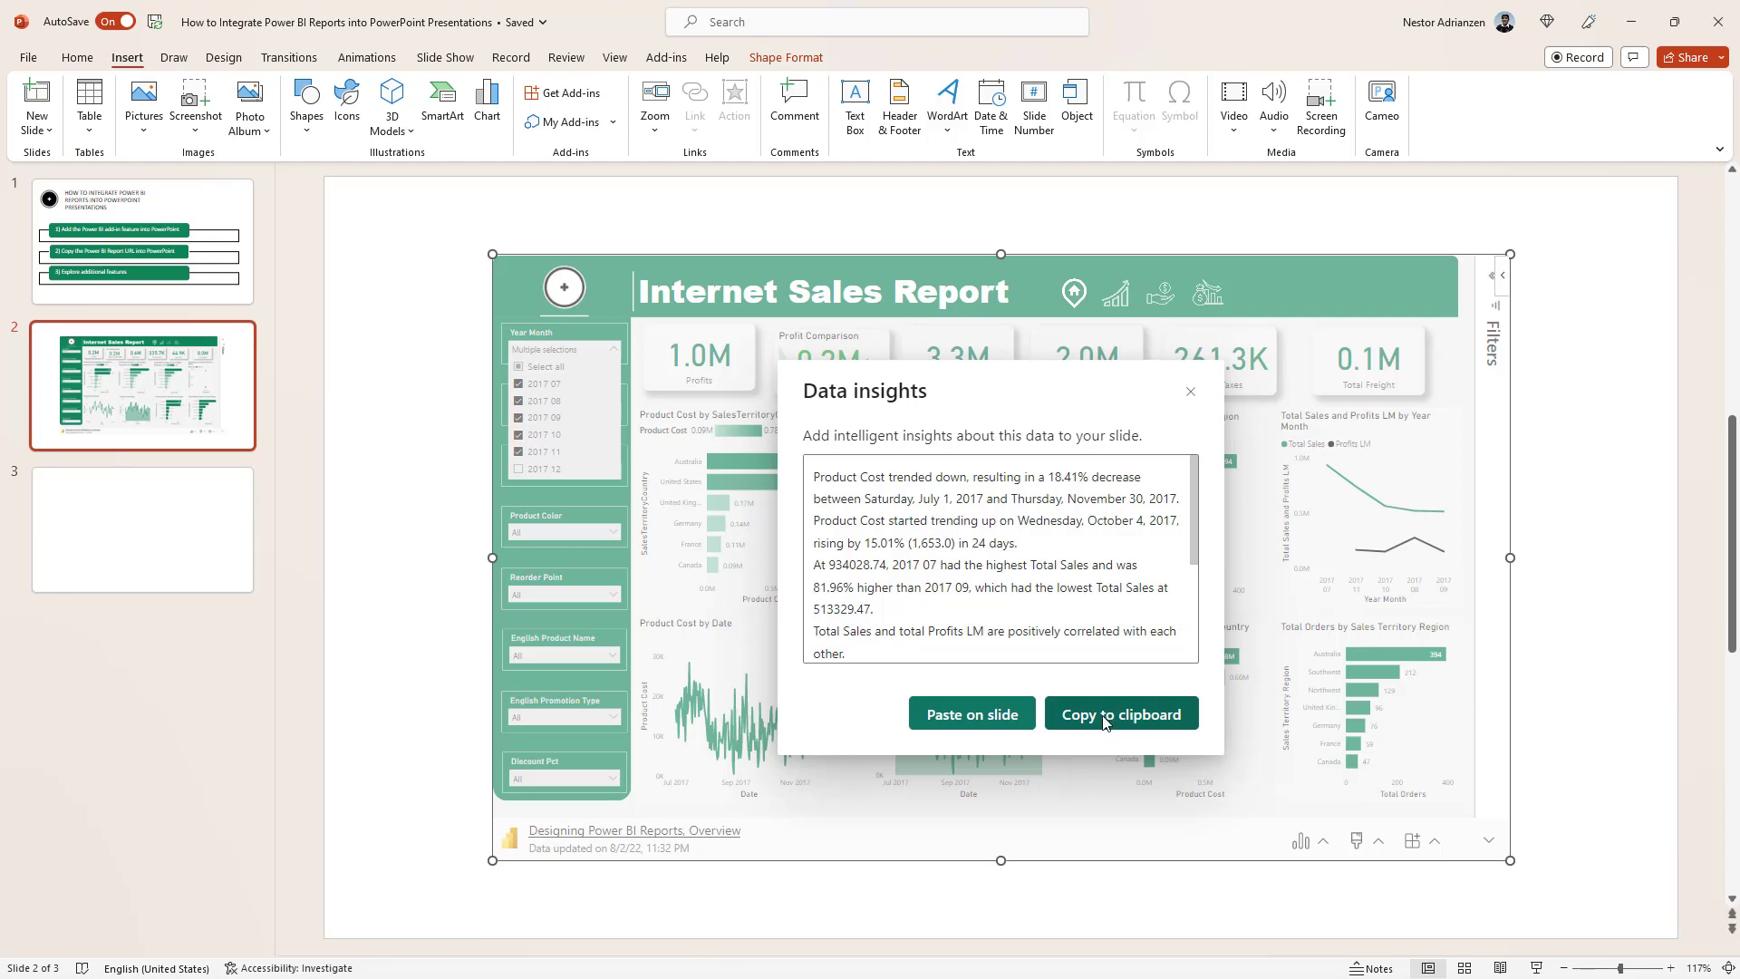
click(1104, 719)
- Paste the copied Power BI insights into slide 3's content placeholder
click(168, 509)
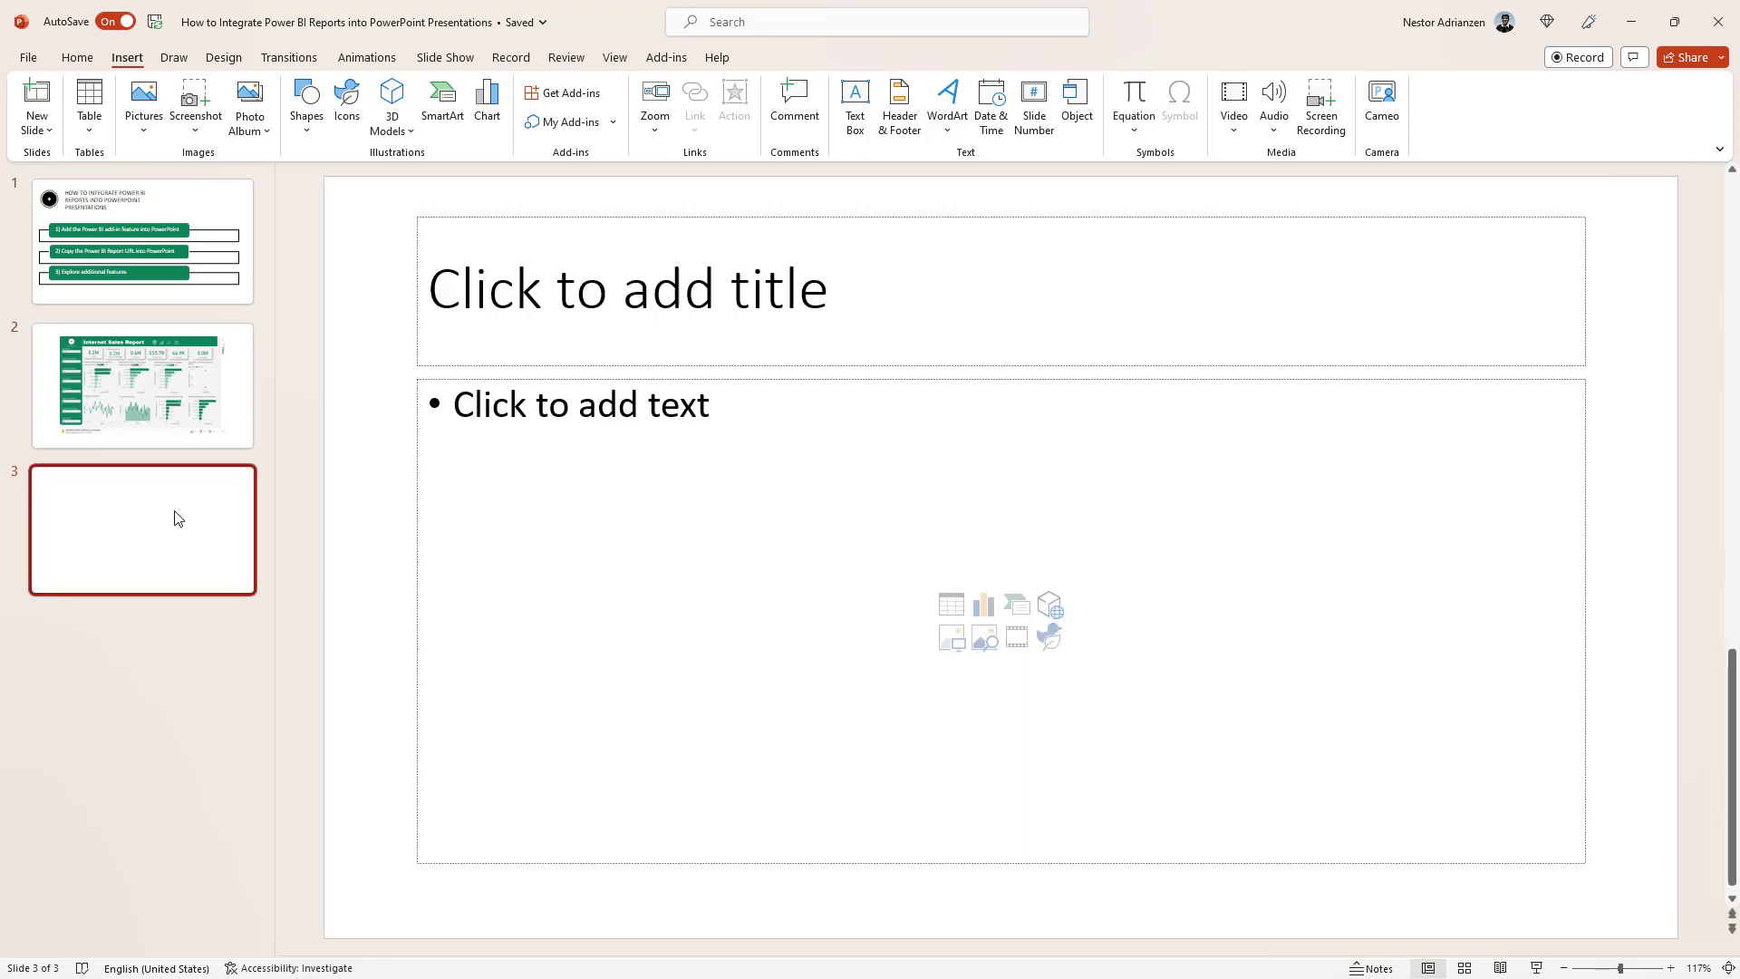
click(684, 412)
key(ctrl+v)
- Title slide 3 'Additional Insights' and go back to the report slide
click(785, 310)
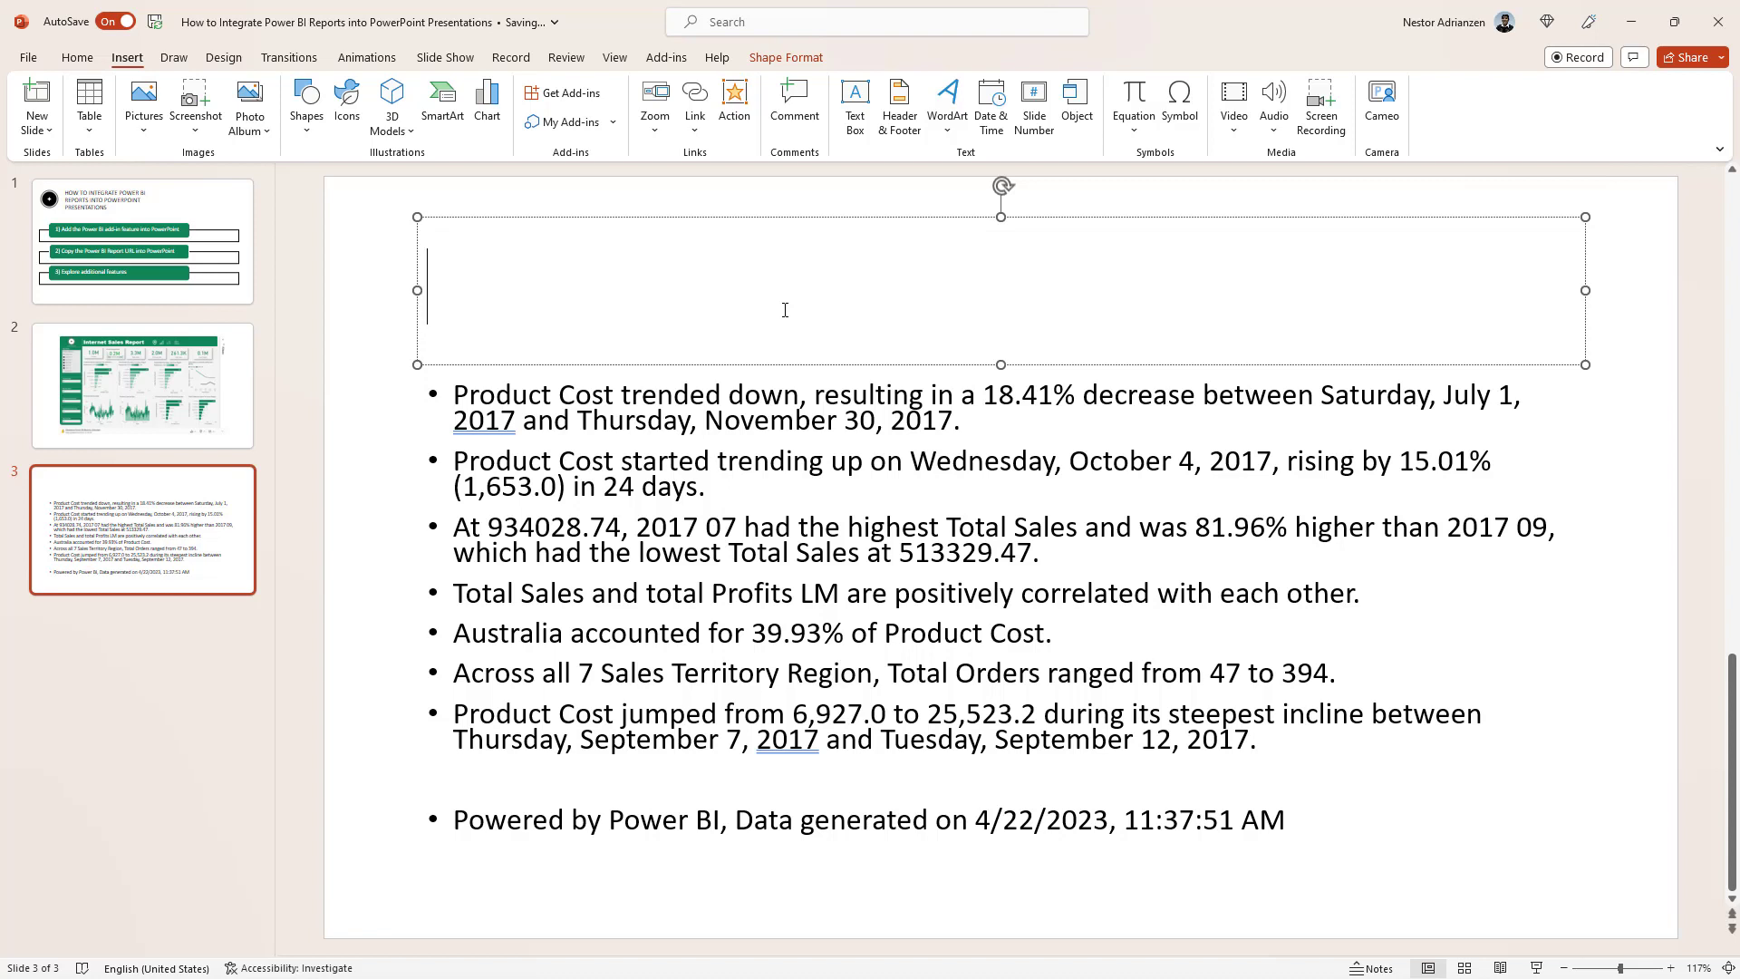
text(Additional Insights)
key(Escape)
key(Escape)
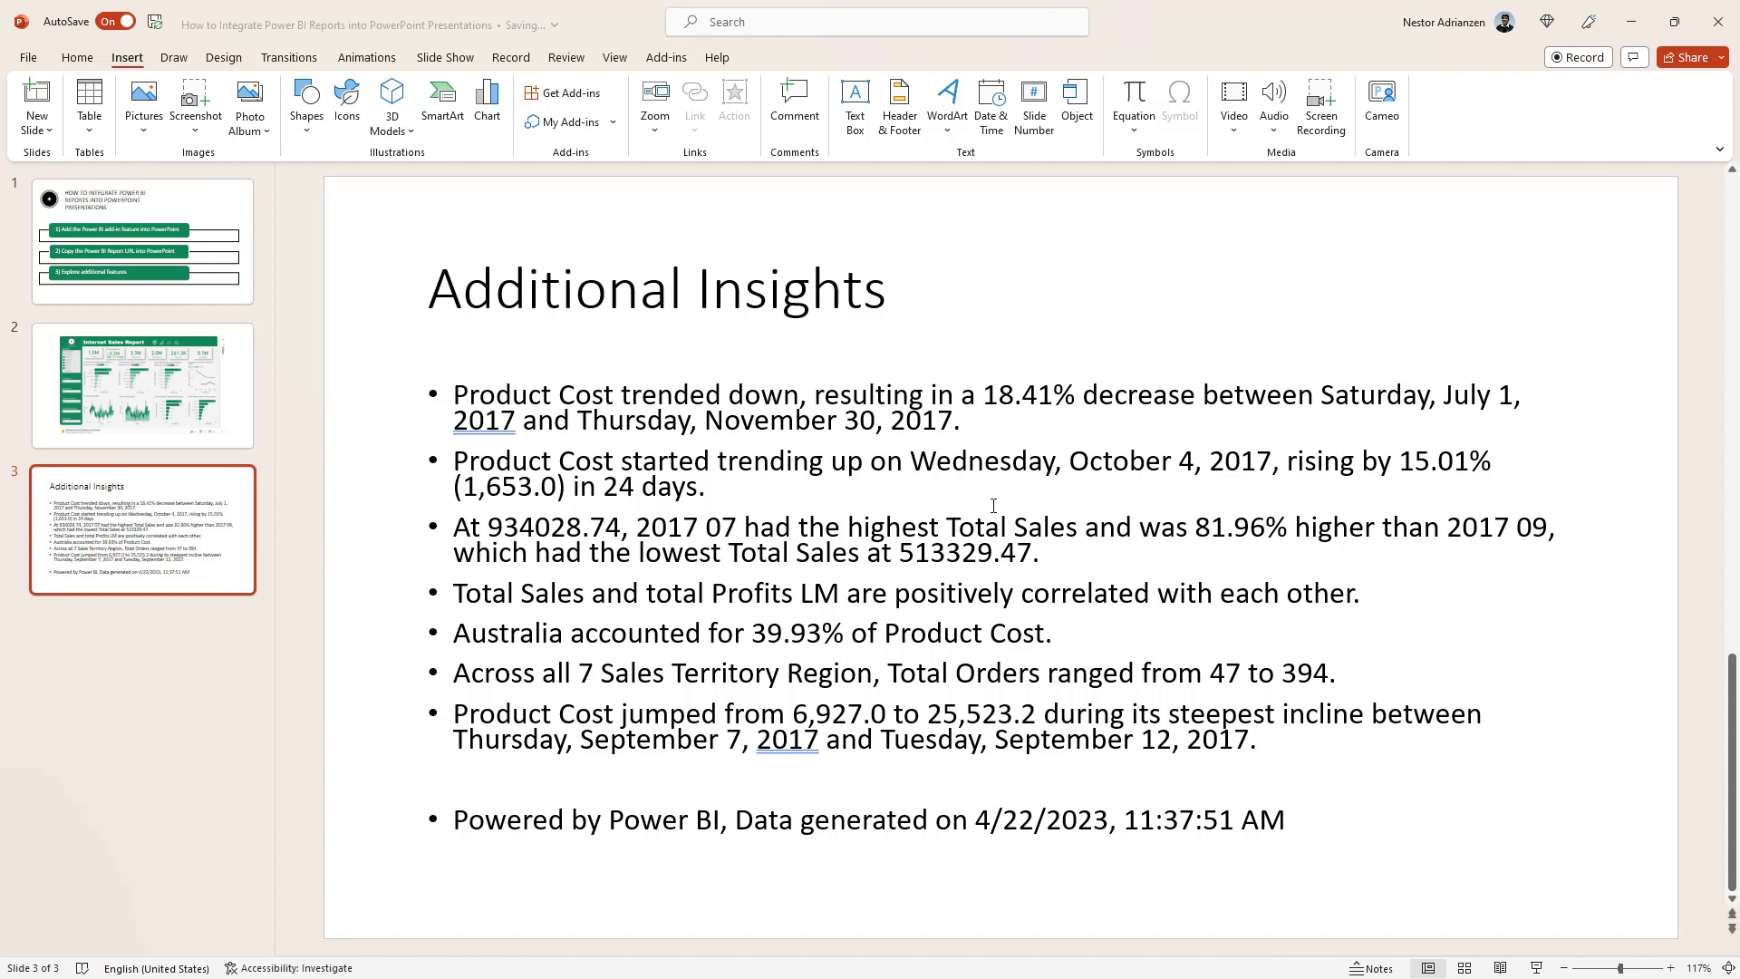
click(215, 395)
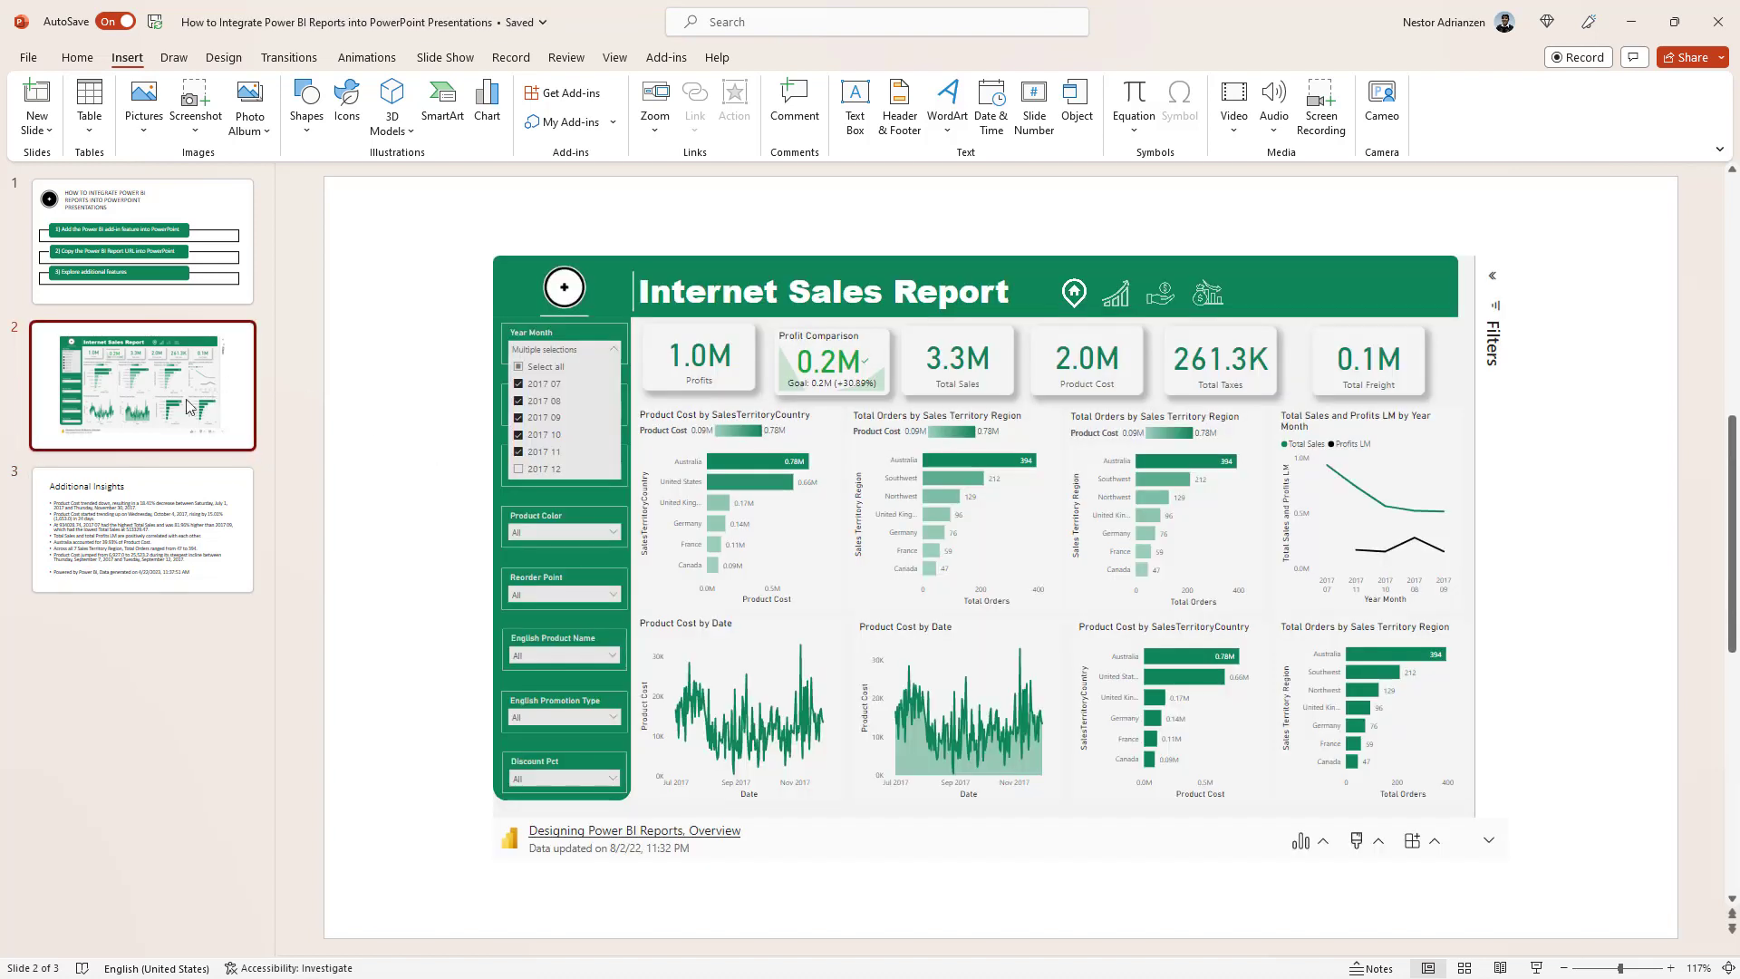
- Refresh the embedded report's data, then reset it so Year Month returns to 2017 10
click(1325, 850)
click(1326, 849)
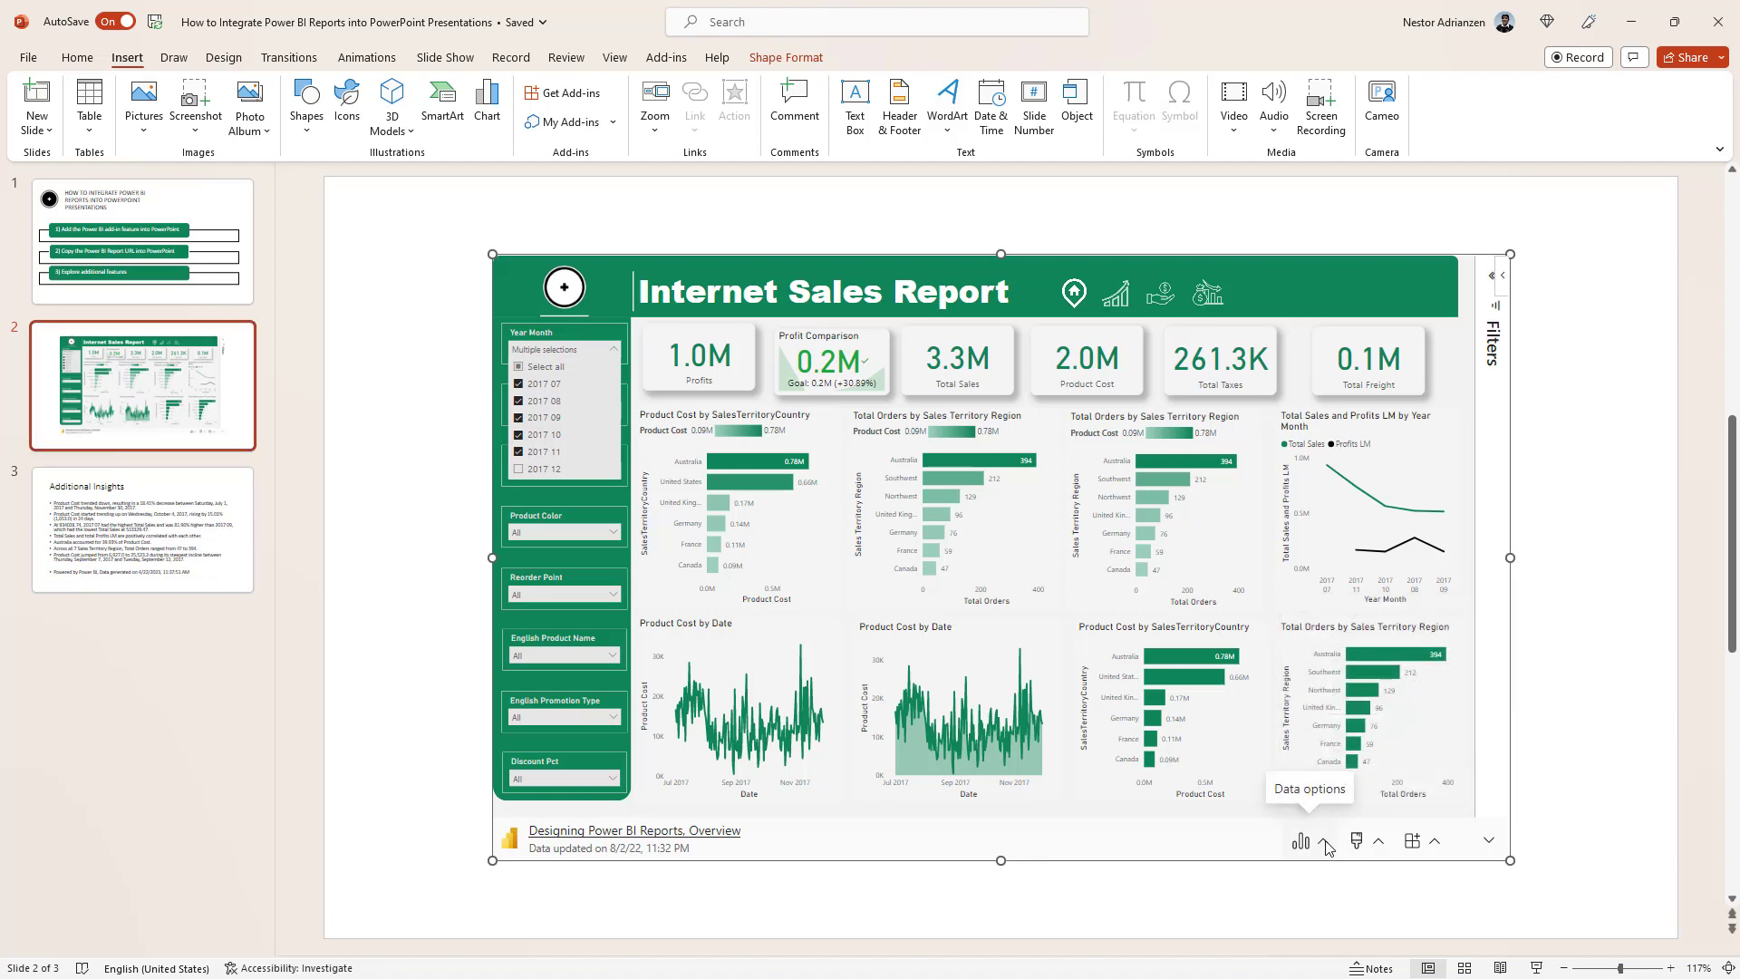
click(1326, 845)
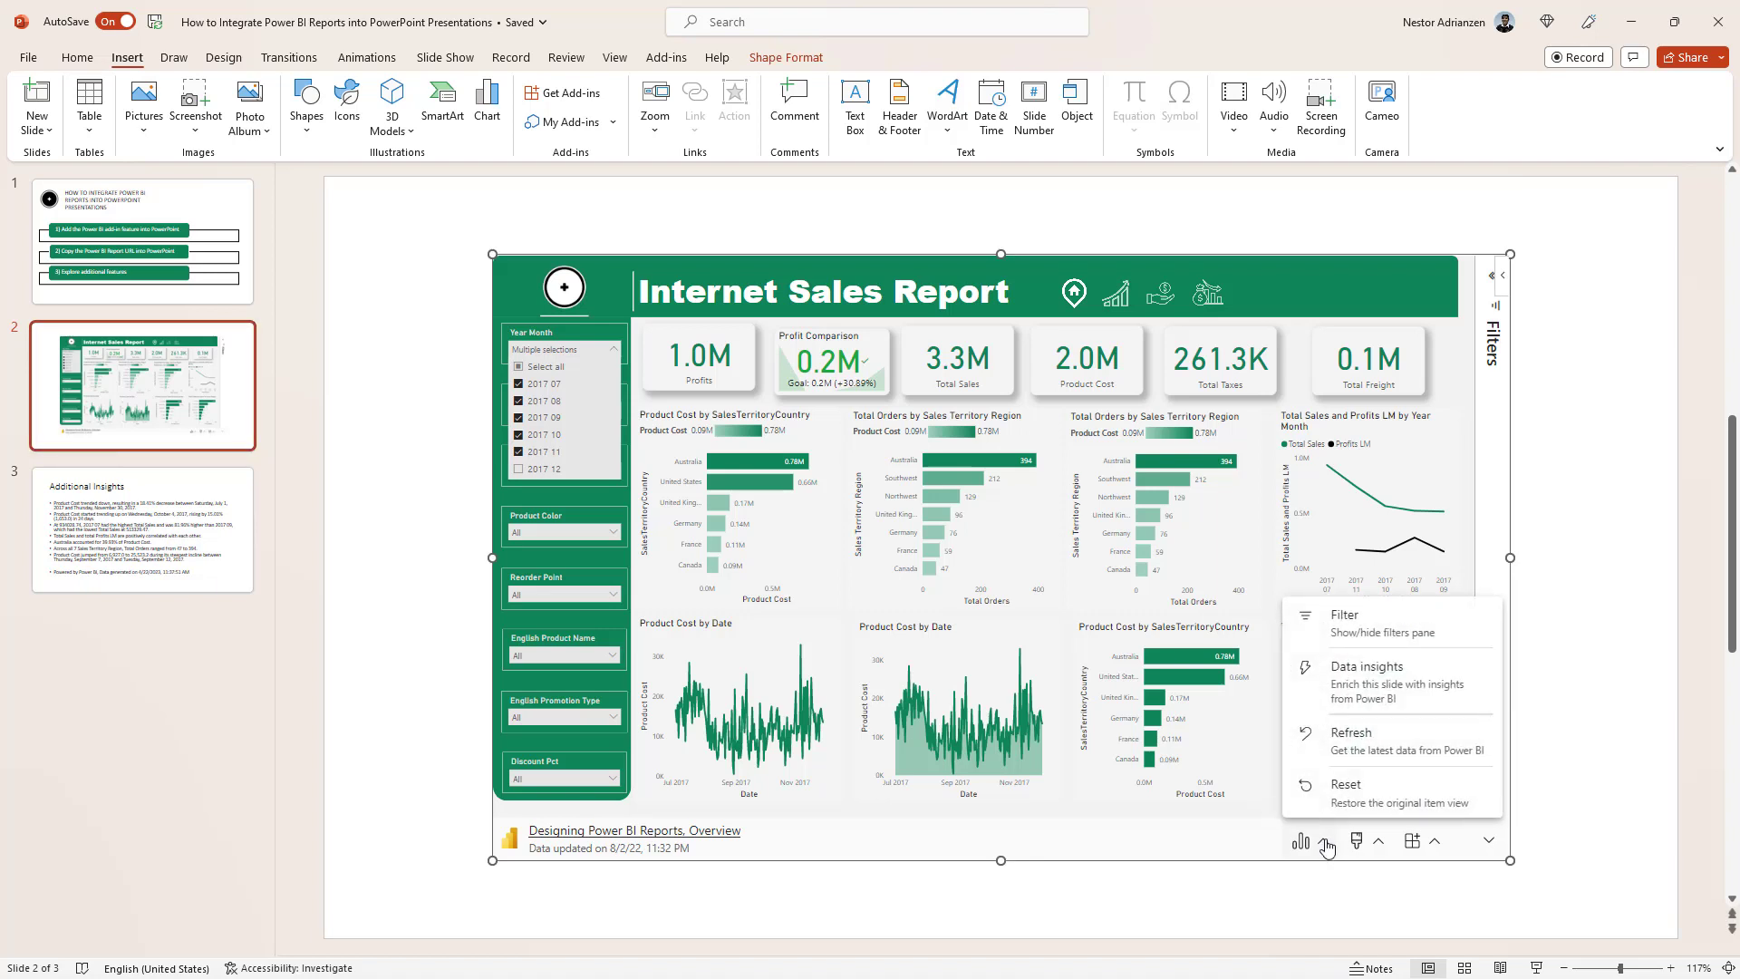
click(1348, 748)
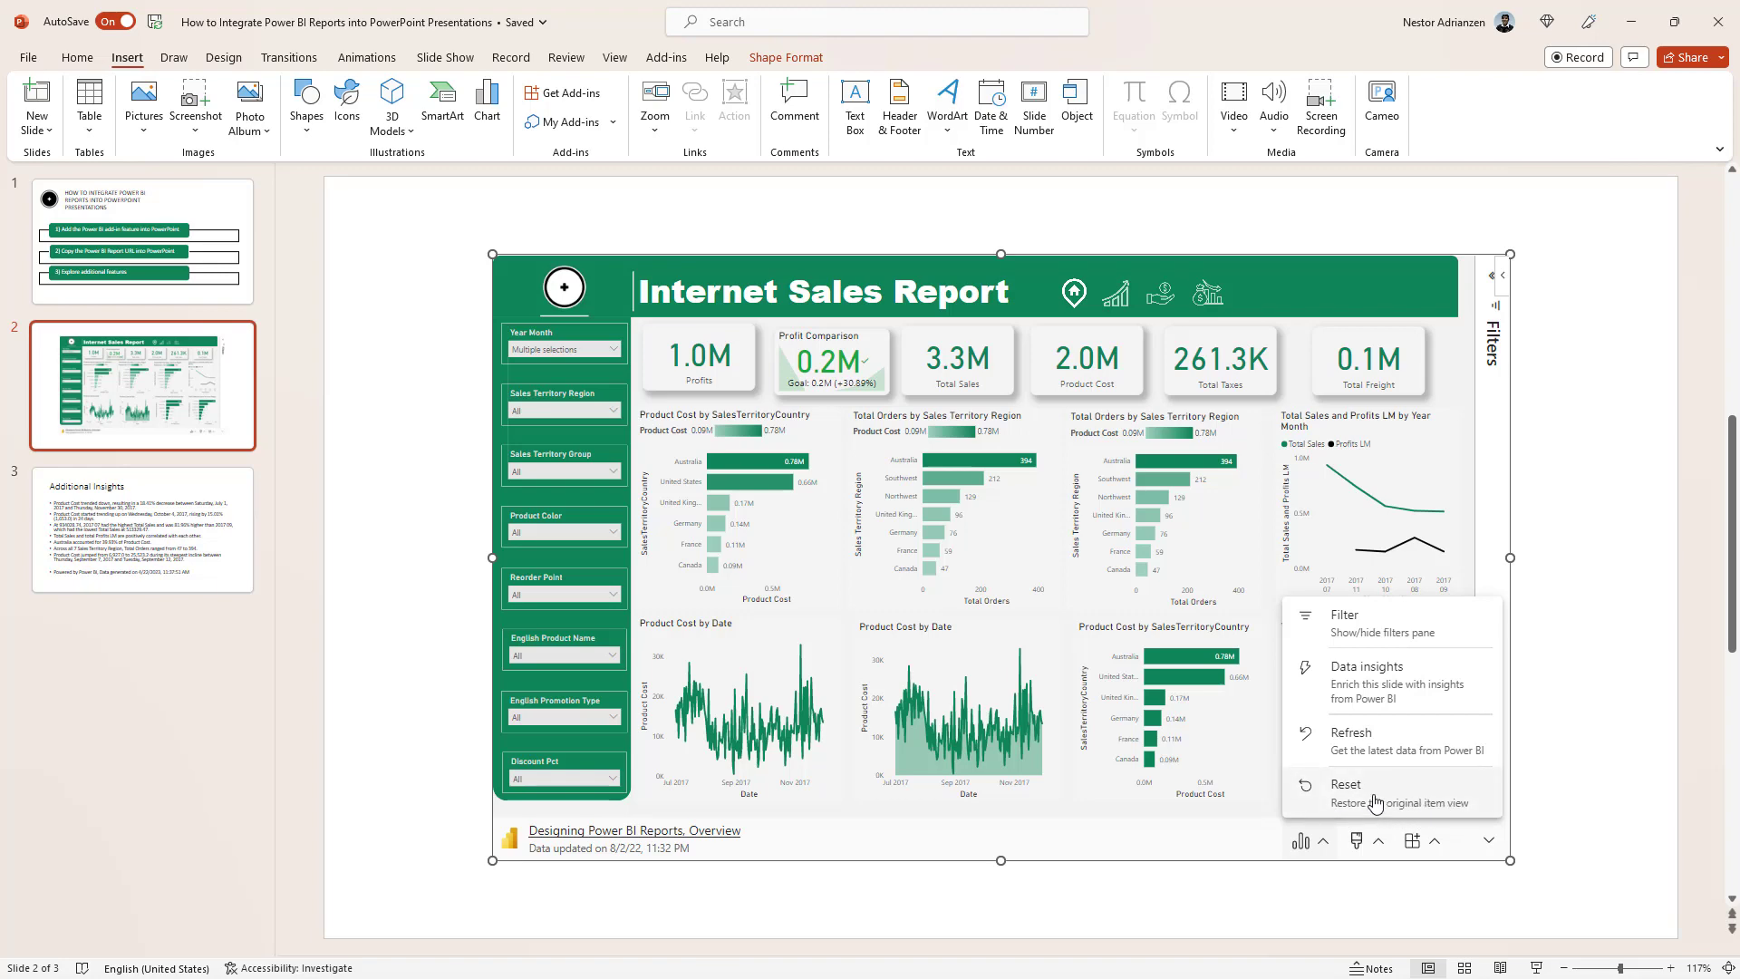
click(1356, 797)
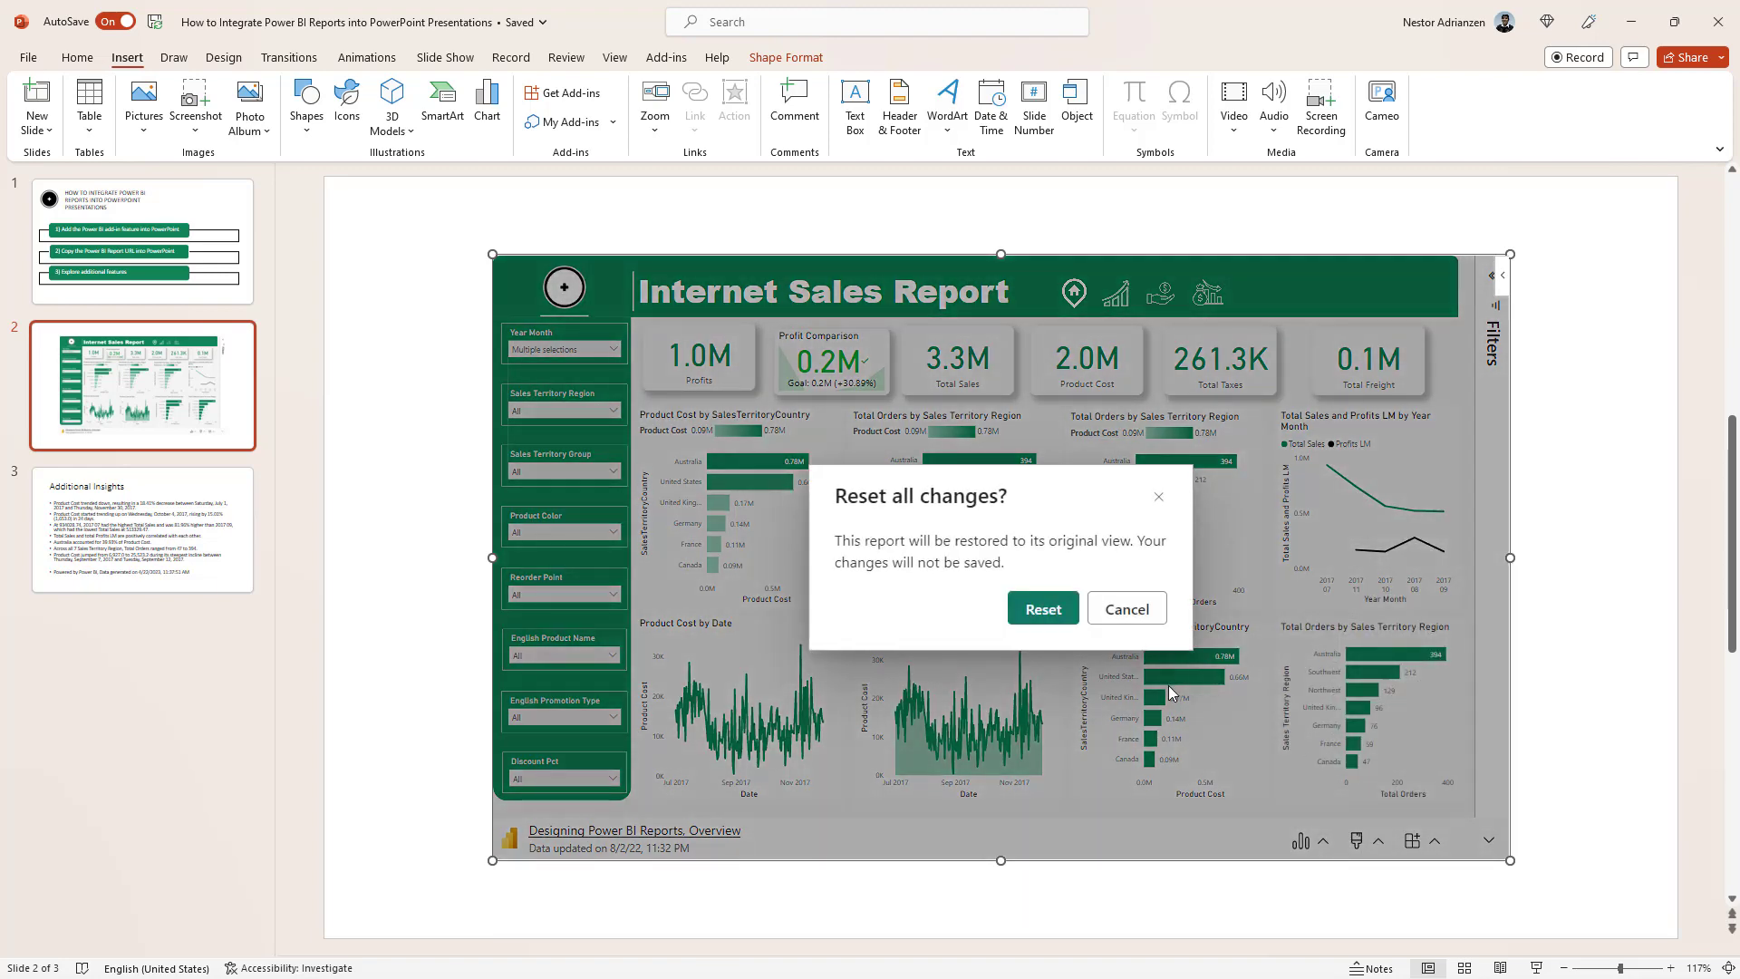
click(1043, 611)
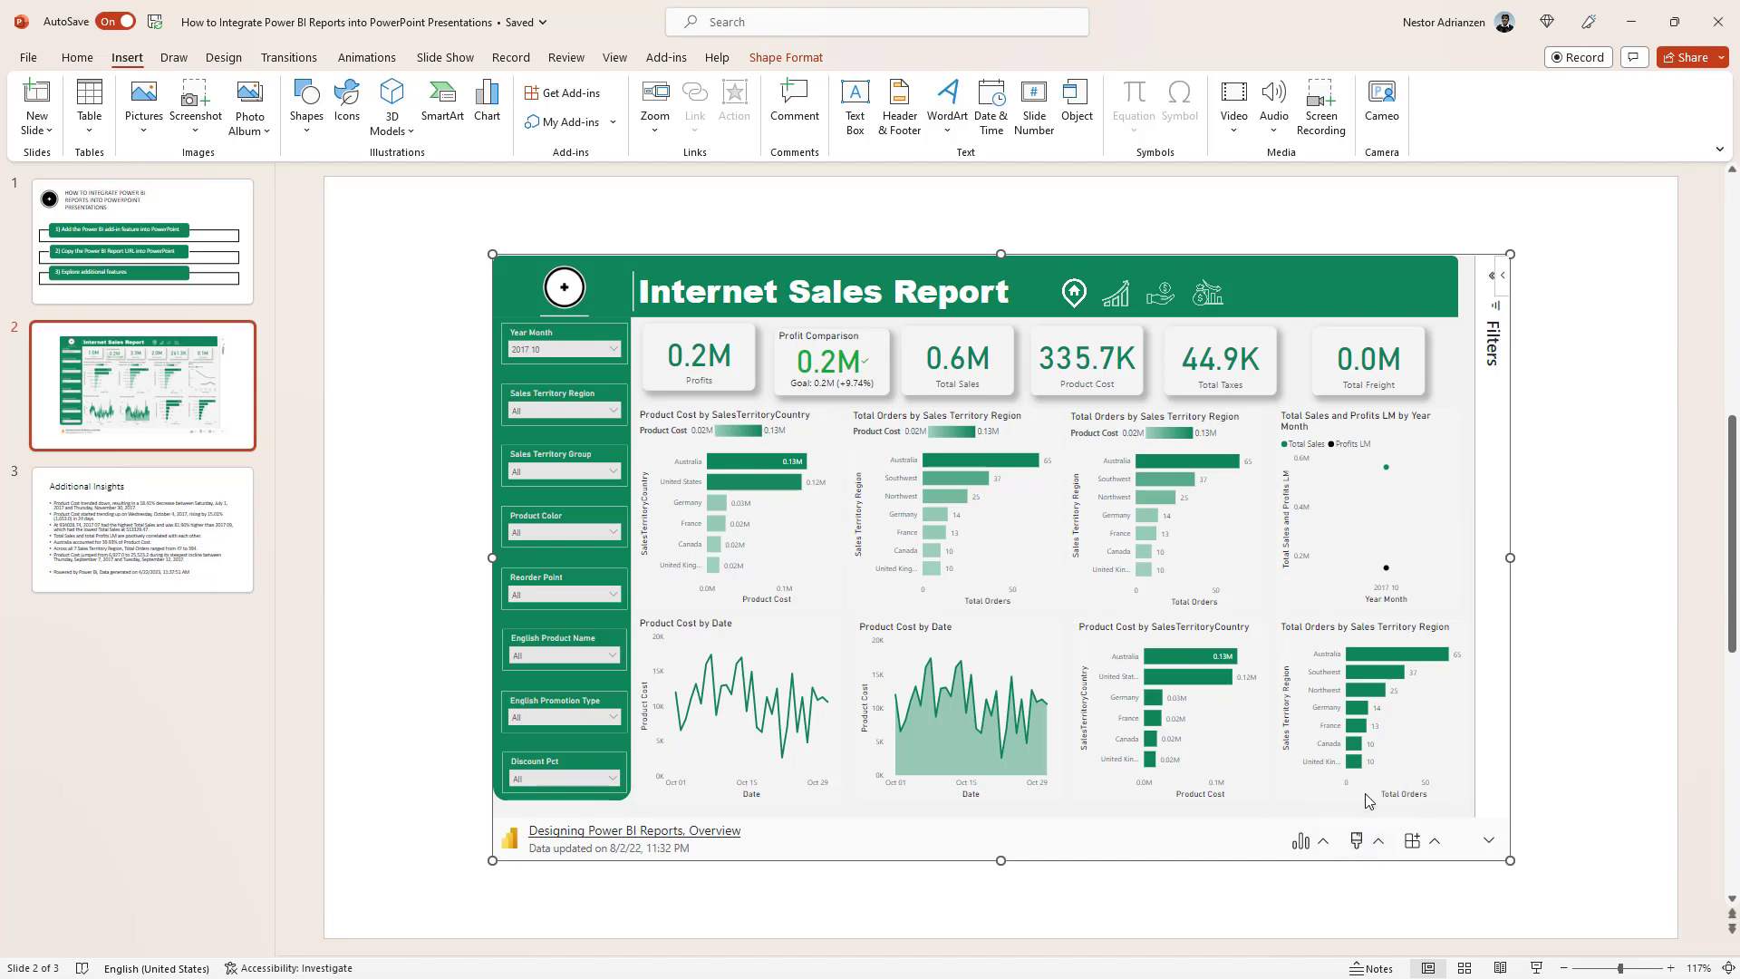
- Frame the embedded Internet Sales Report with a black outline 4 px wide
click(1378, 841)
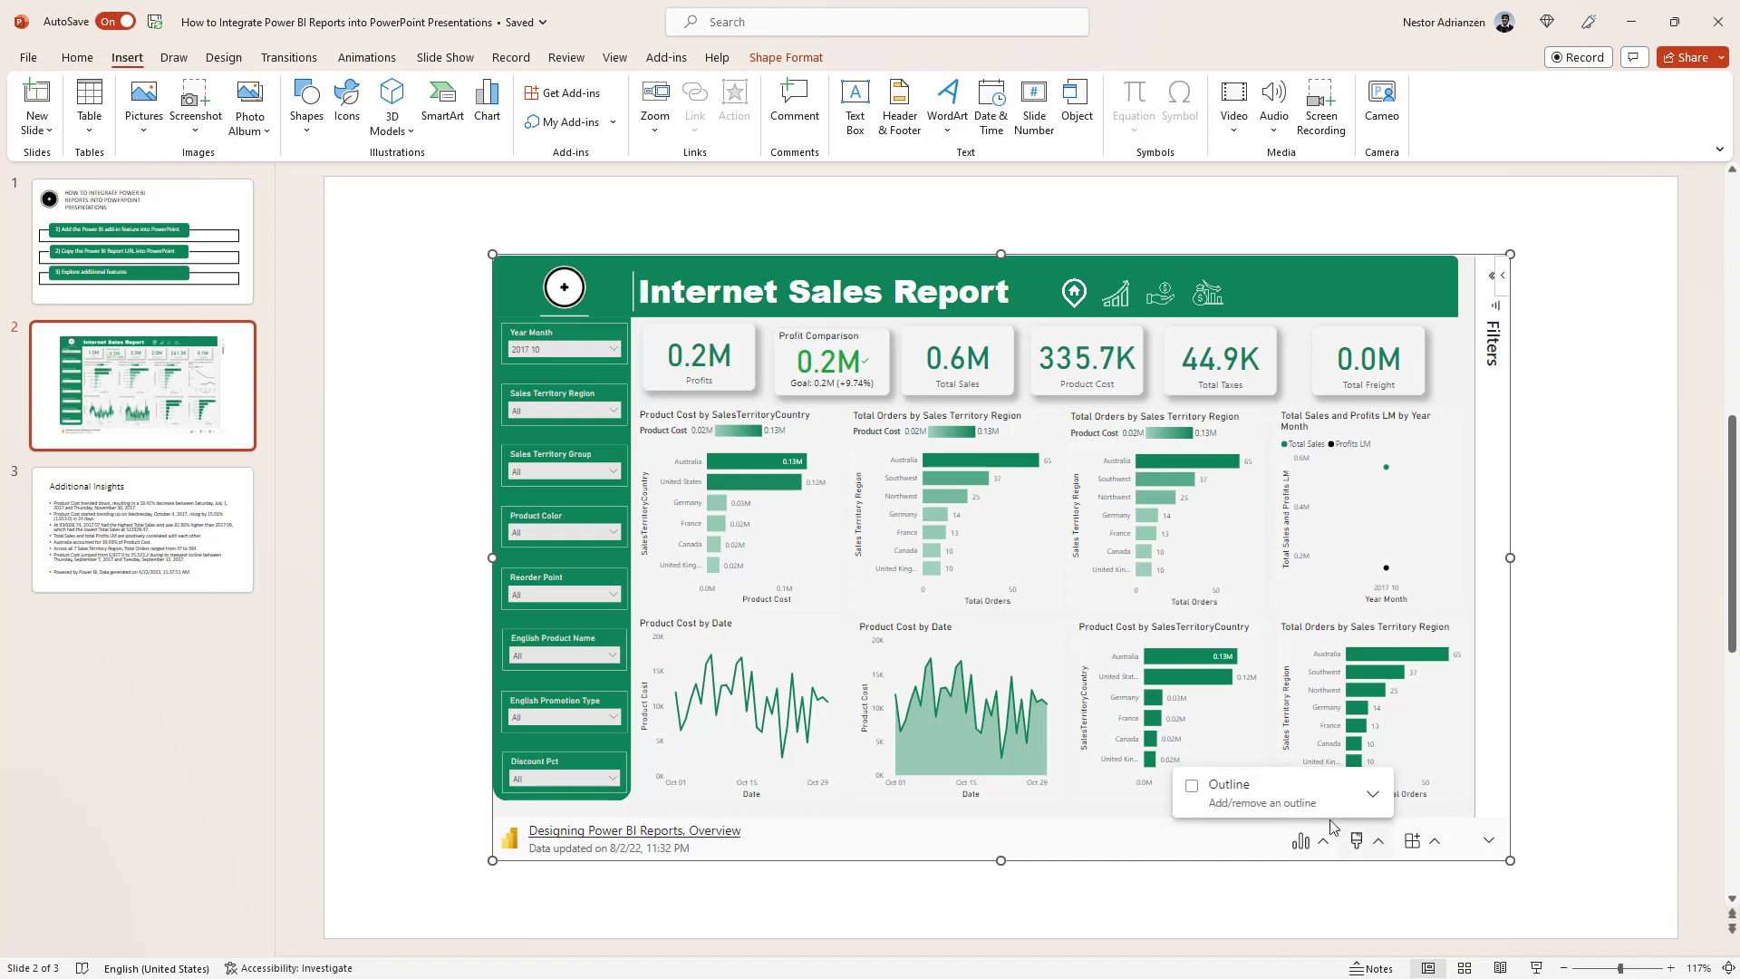
click(1193, 790)
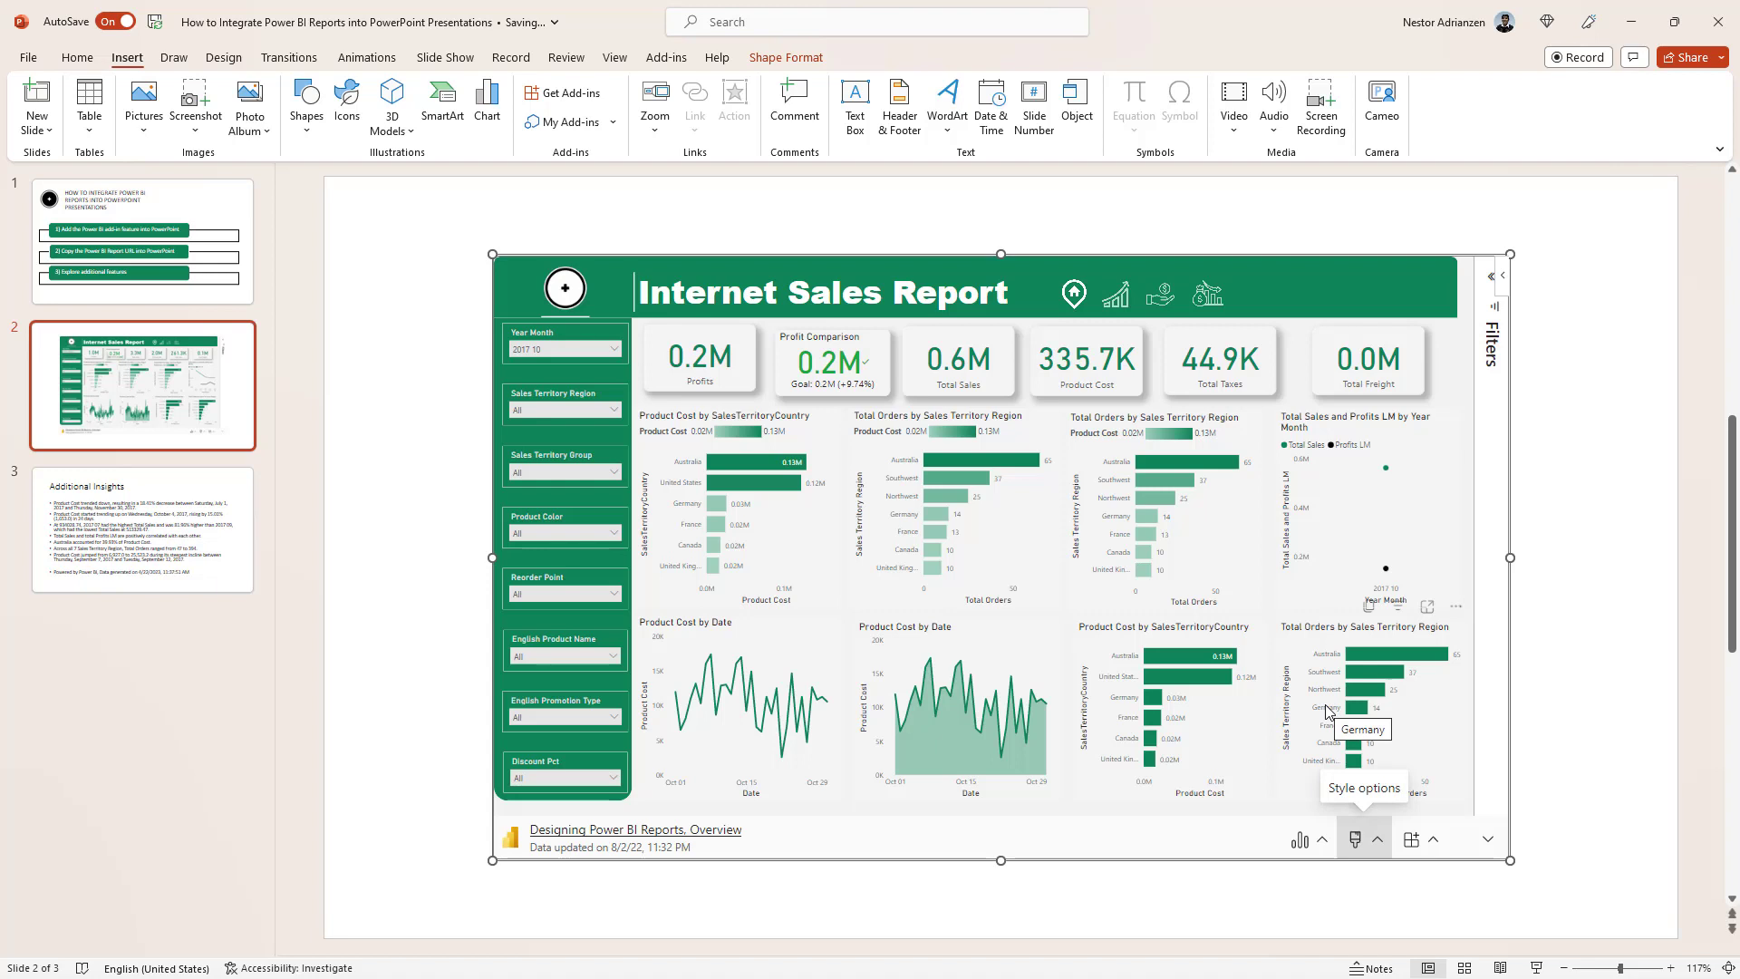
click(1554, 585)
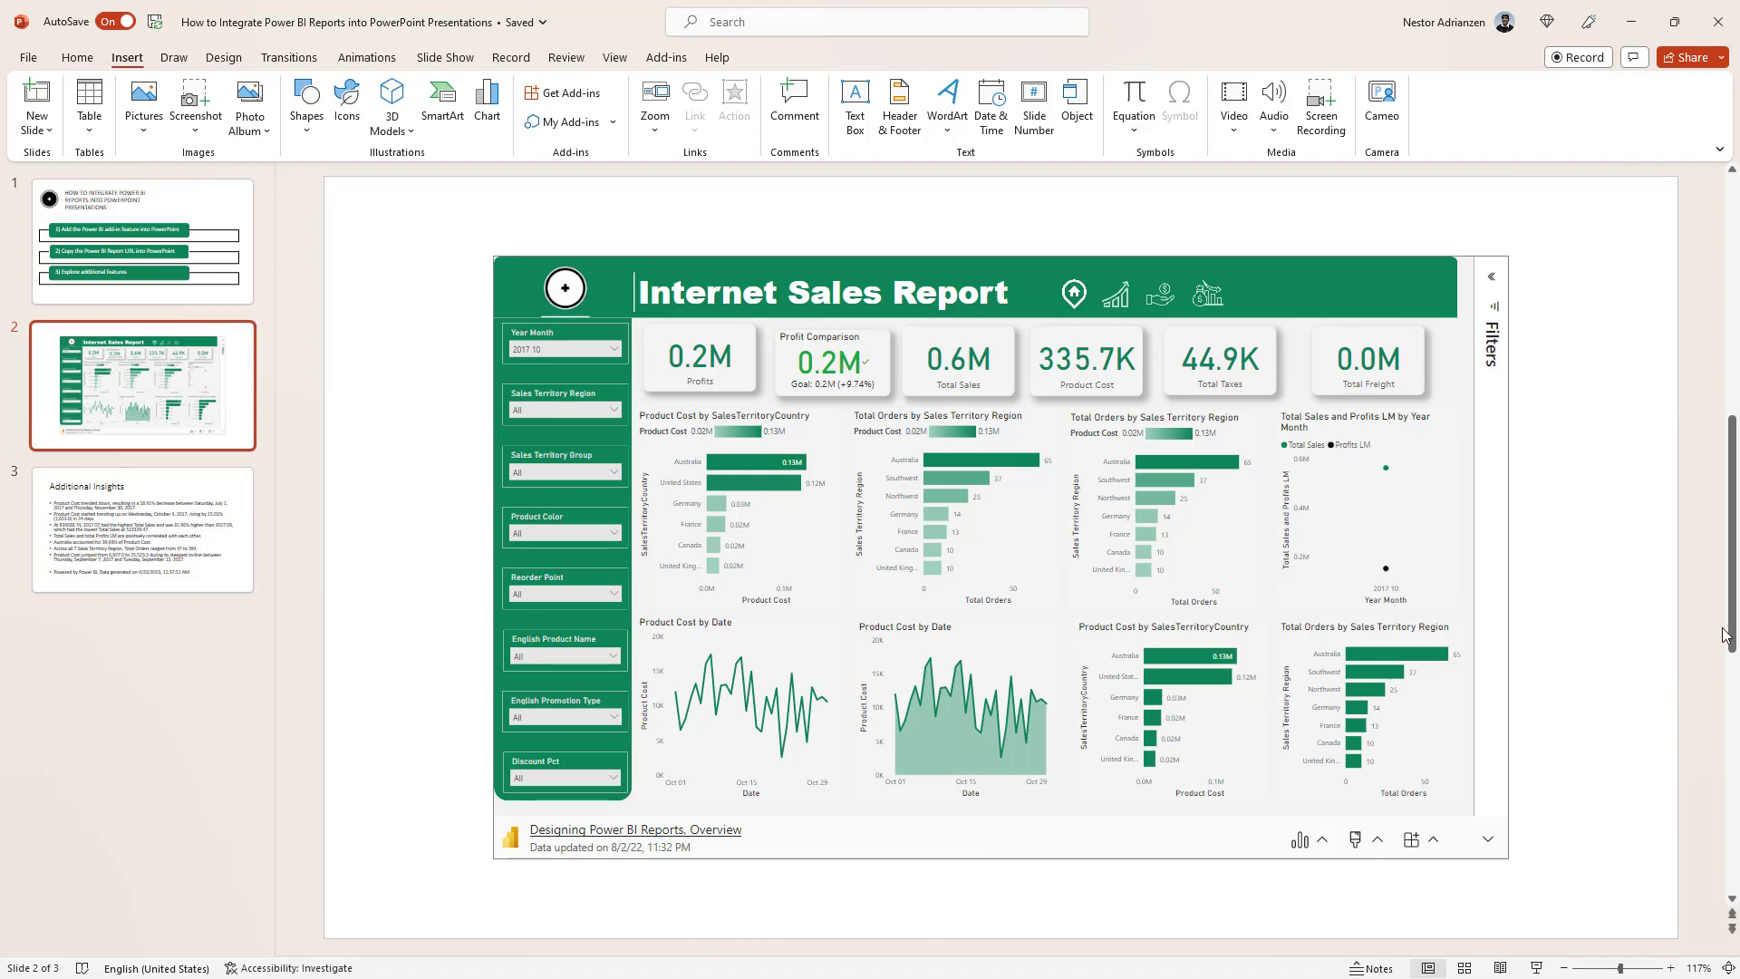
click(1379, 840)
click(1379, 840)
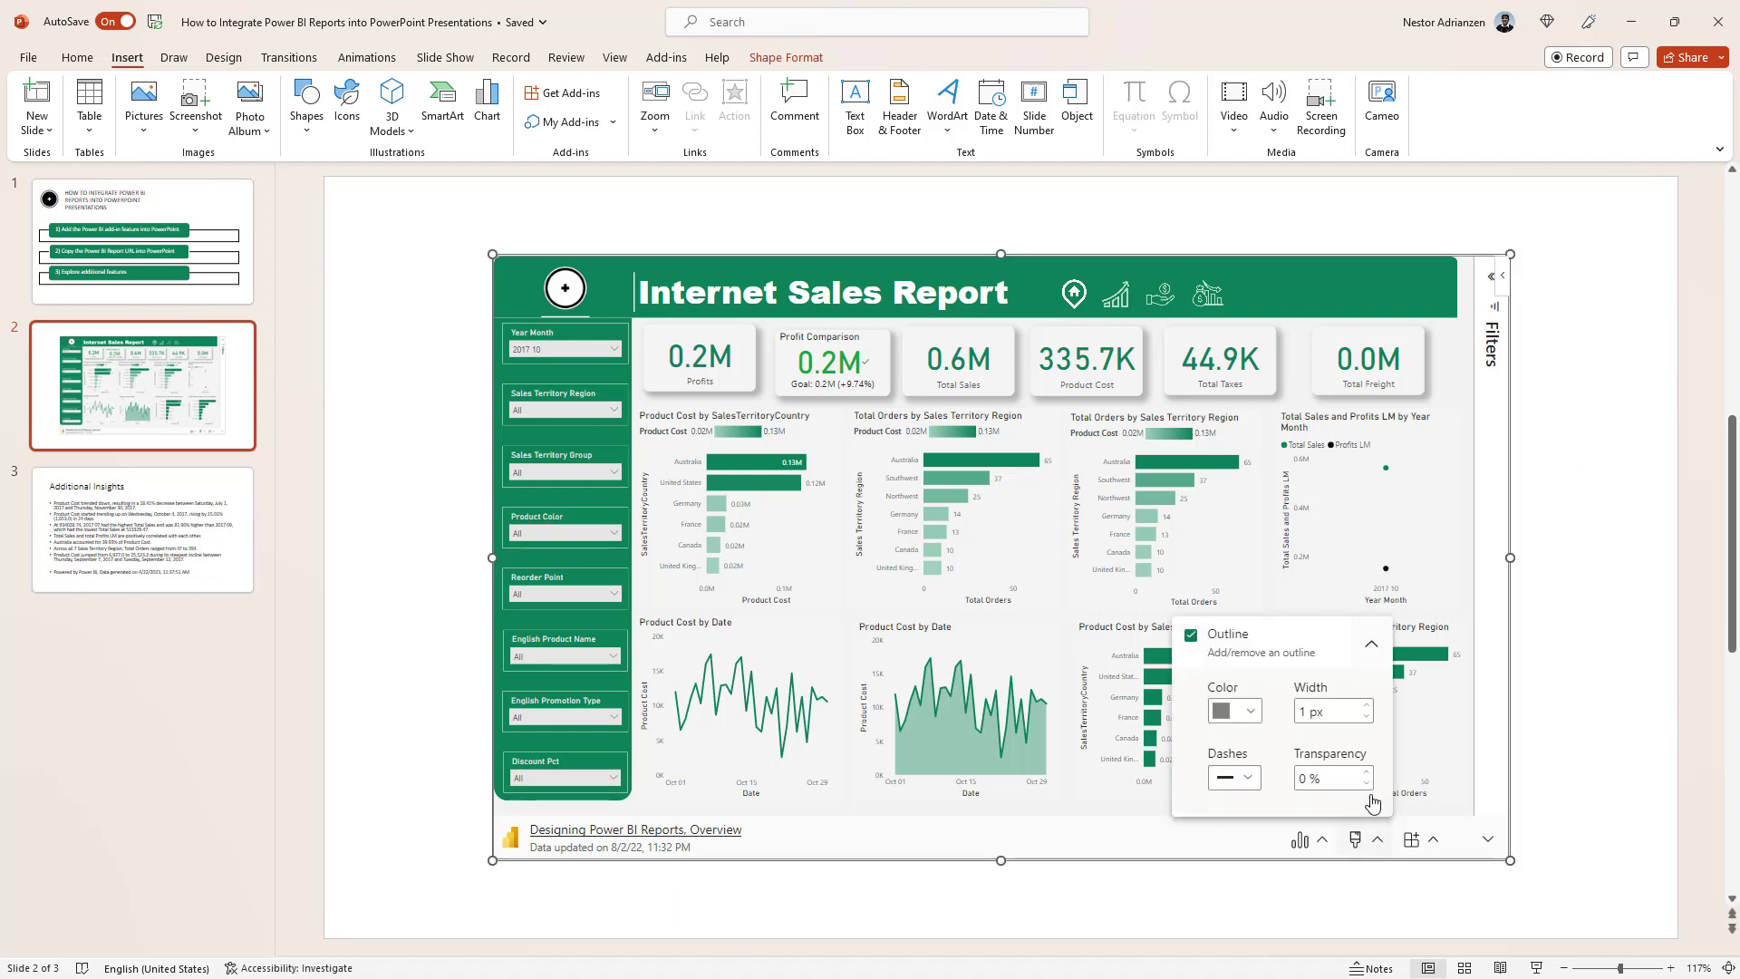
click(1252, 713)
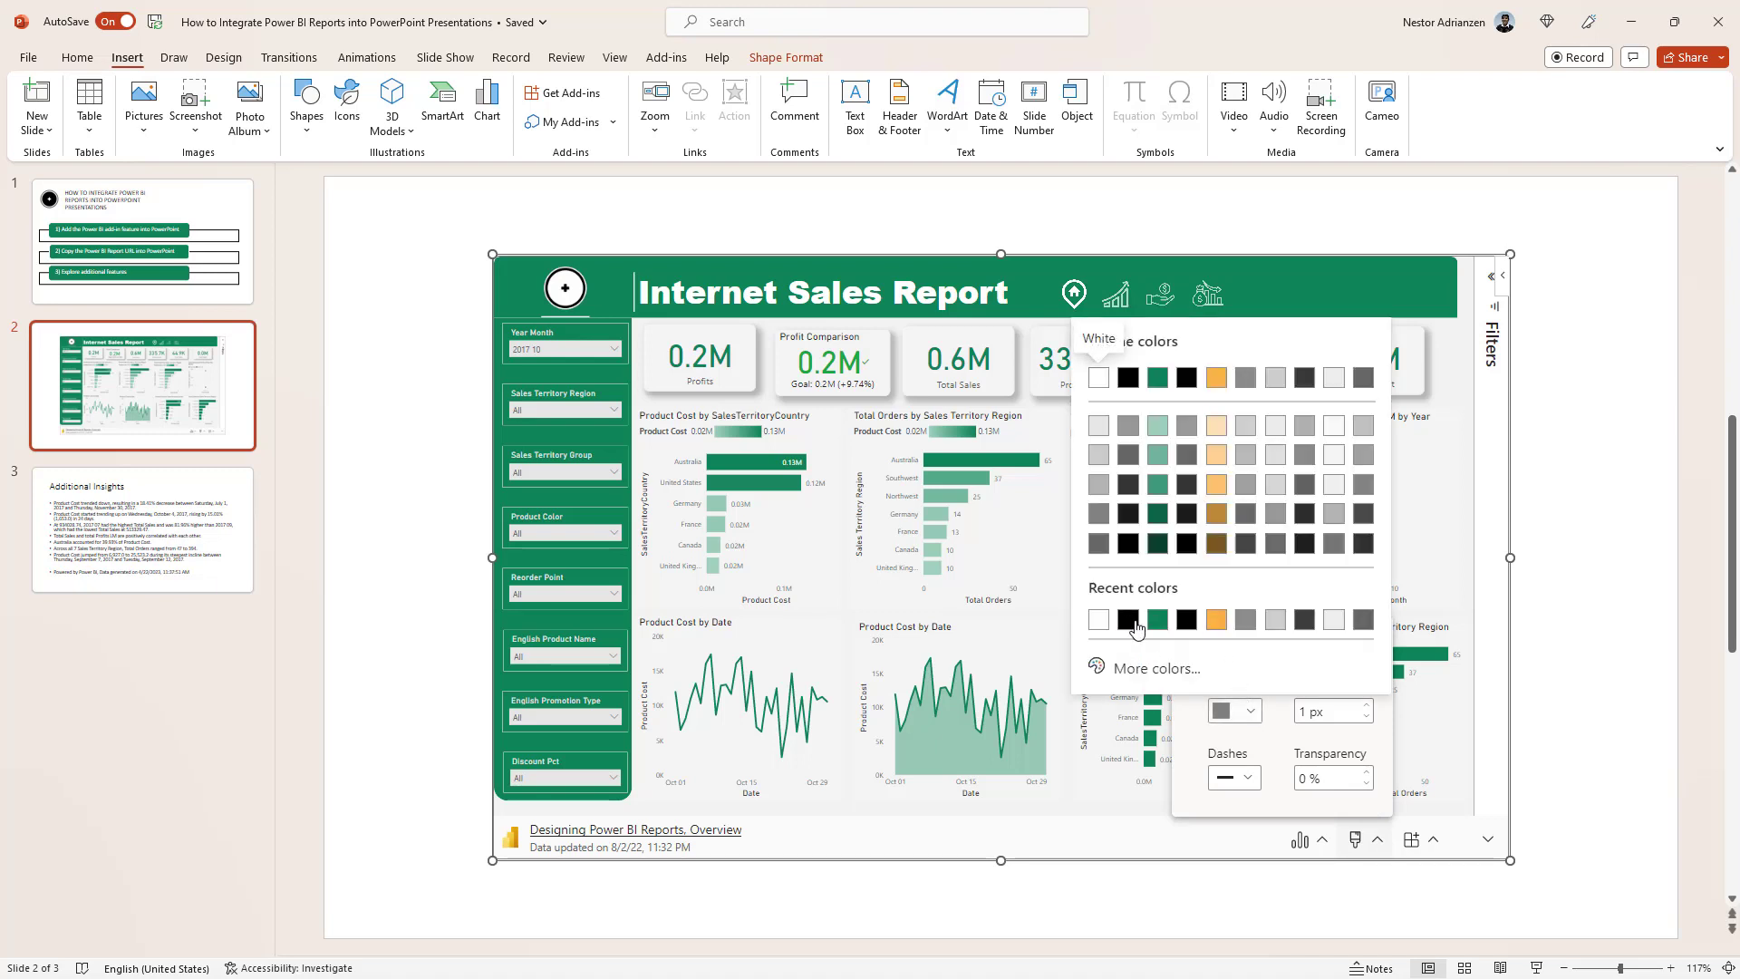
click(1128, 621)
click(1367, 705)
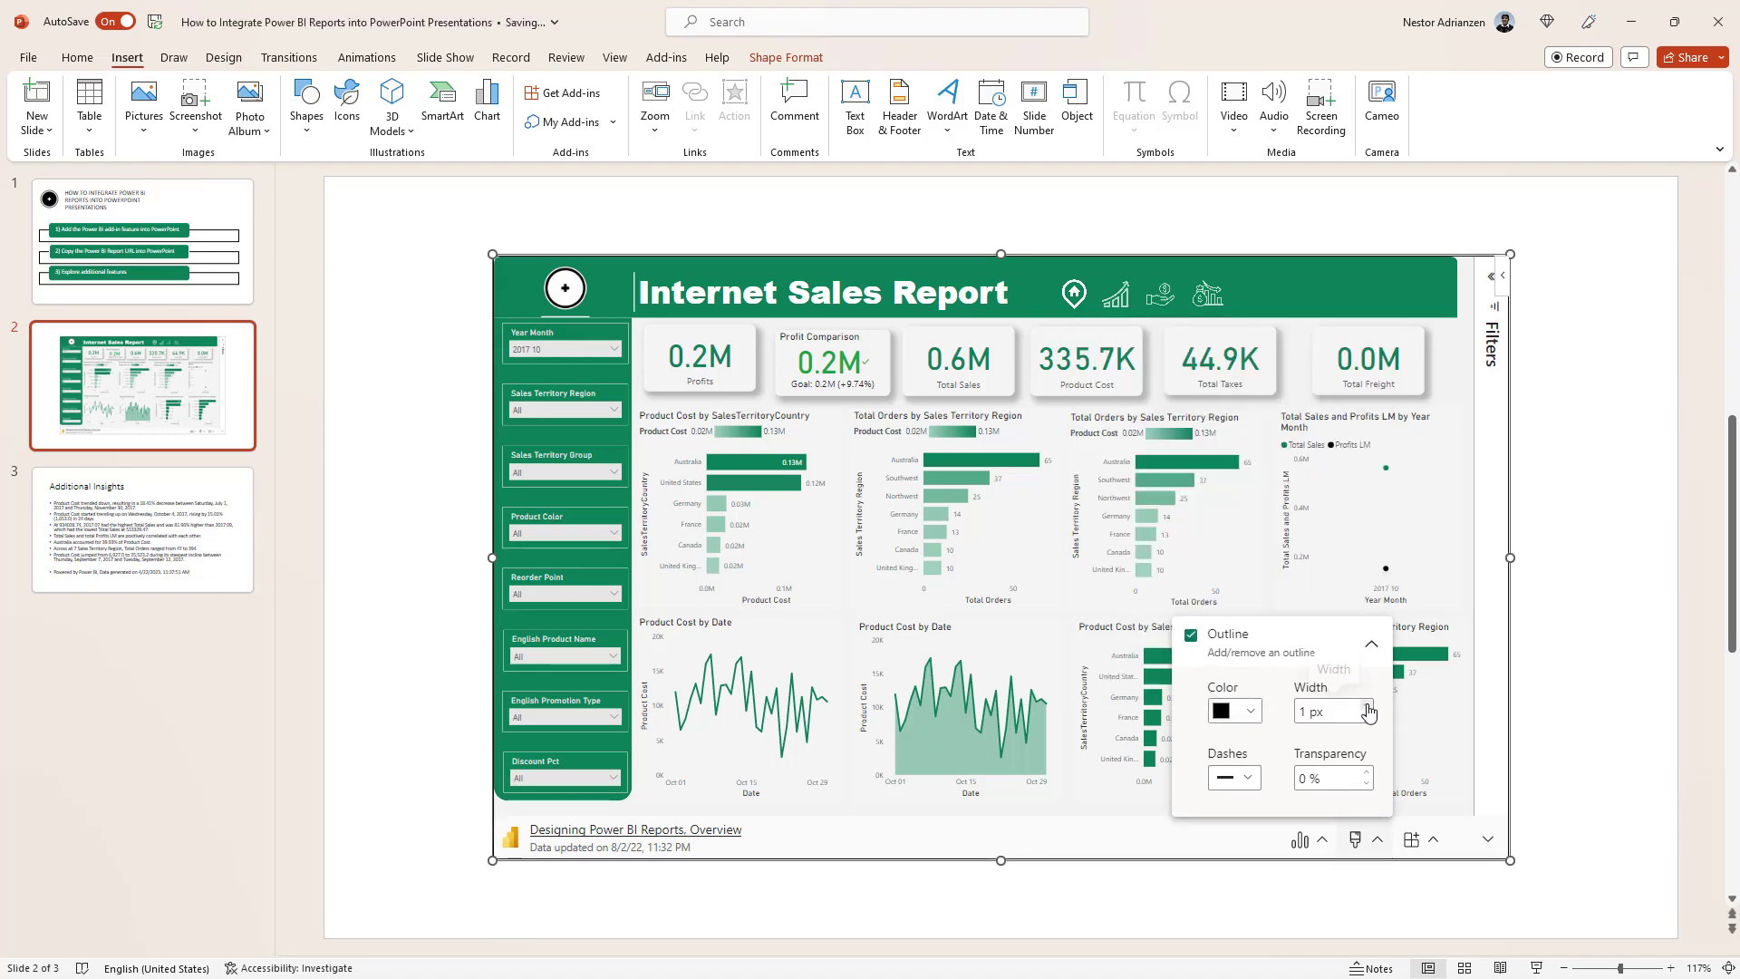
click(1367, 706)
click(1368, 706)
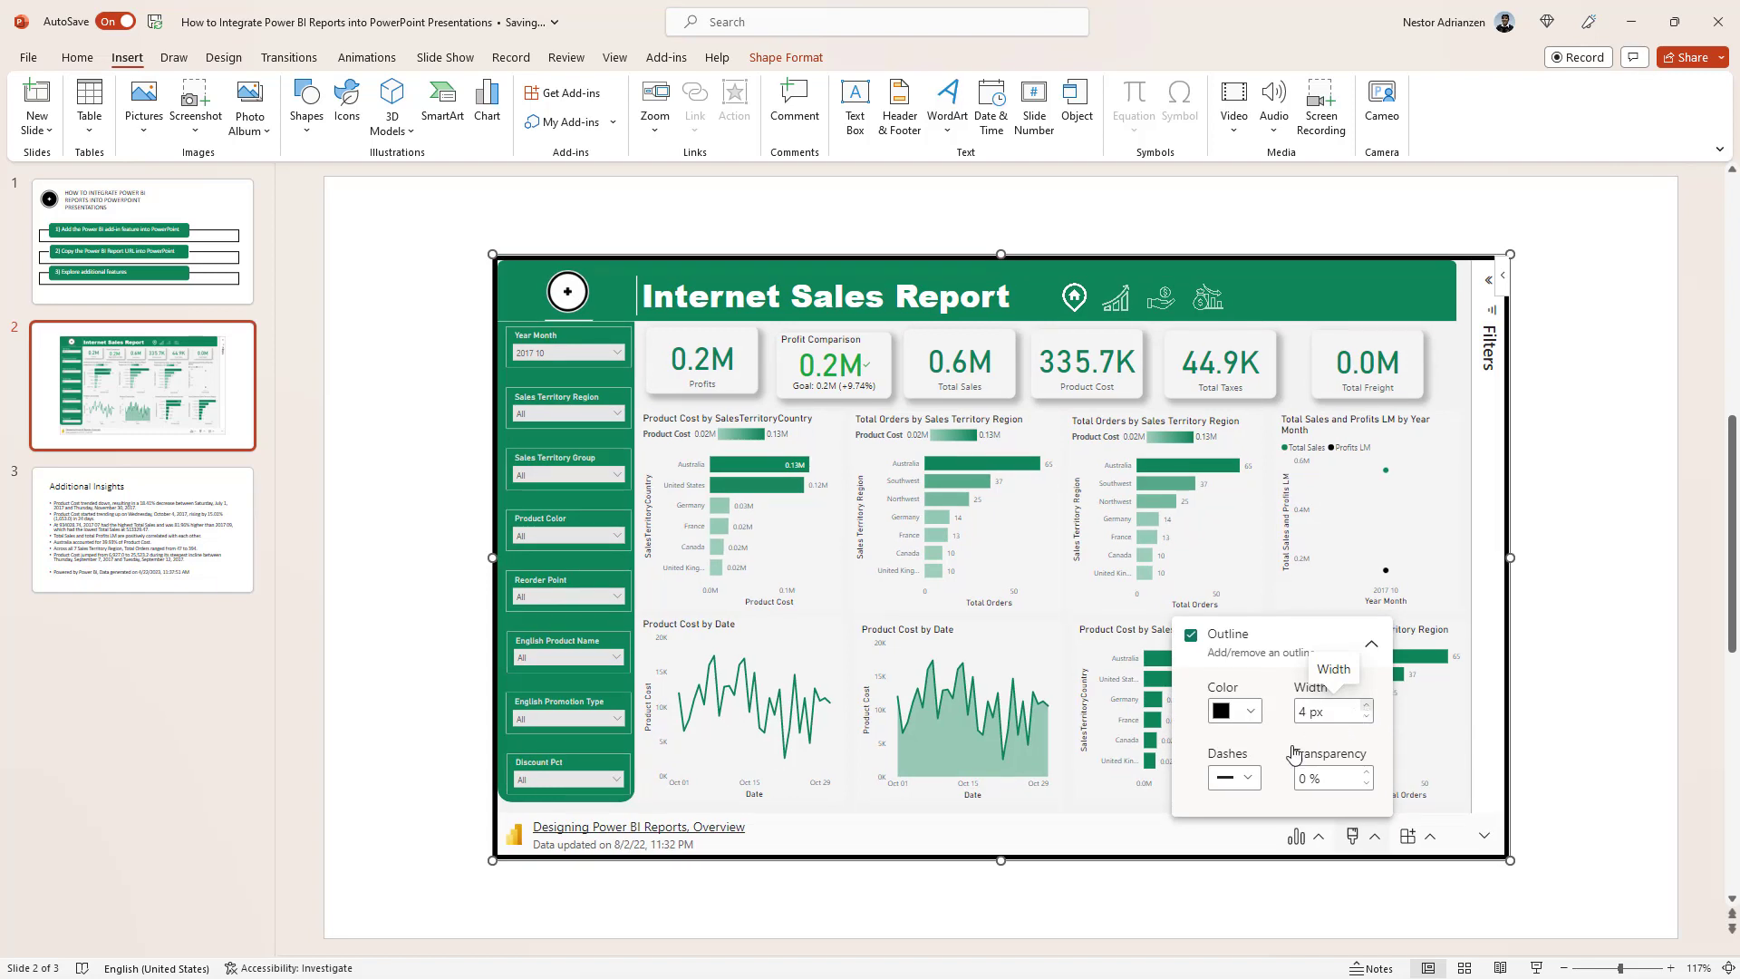
click(1572, 651)
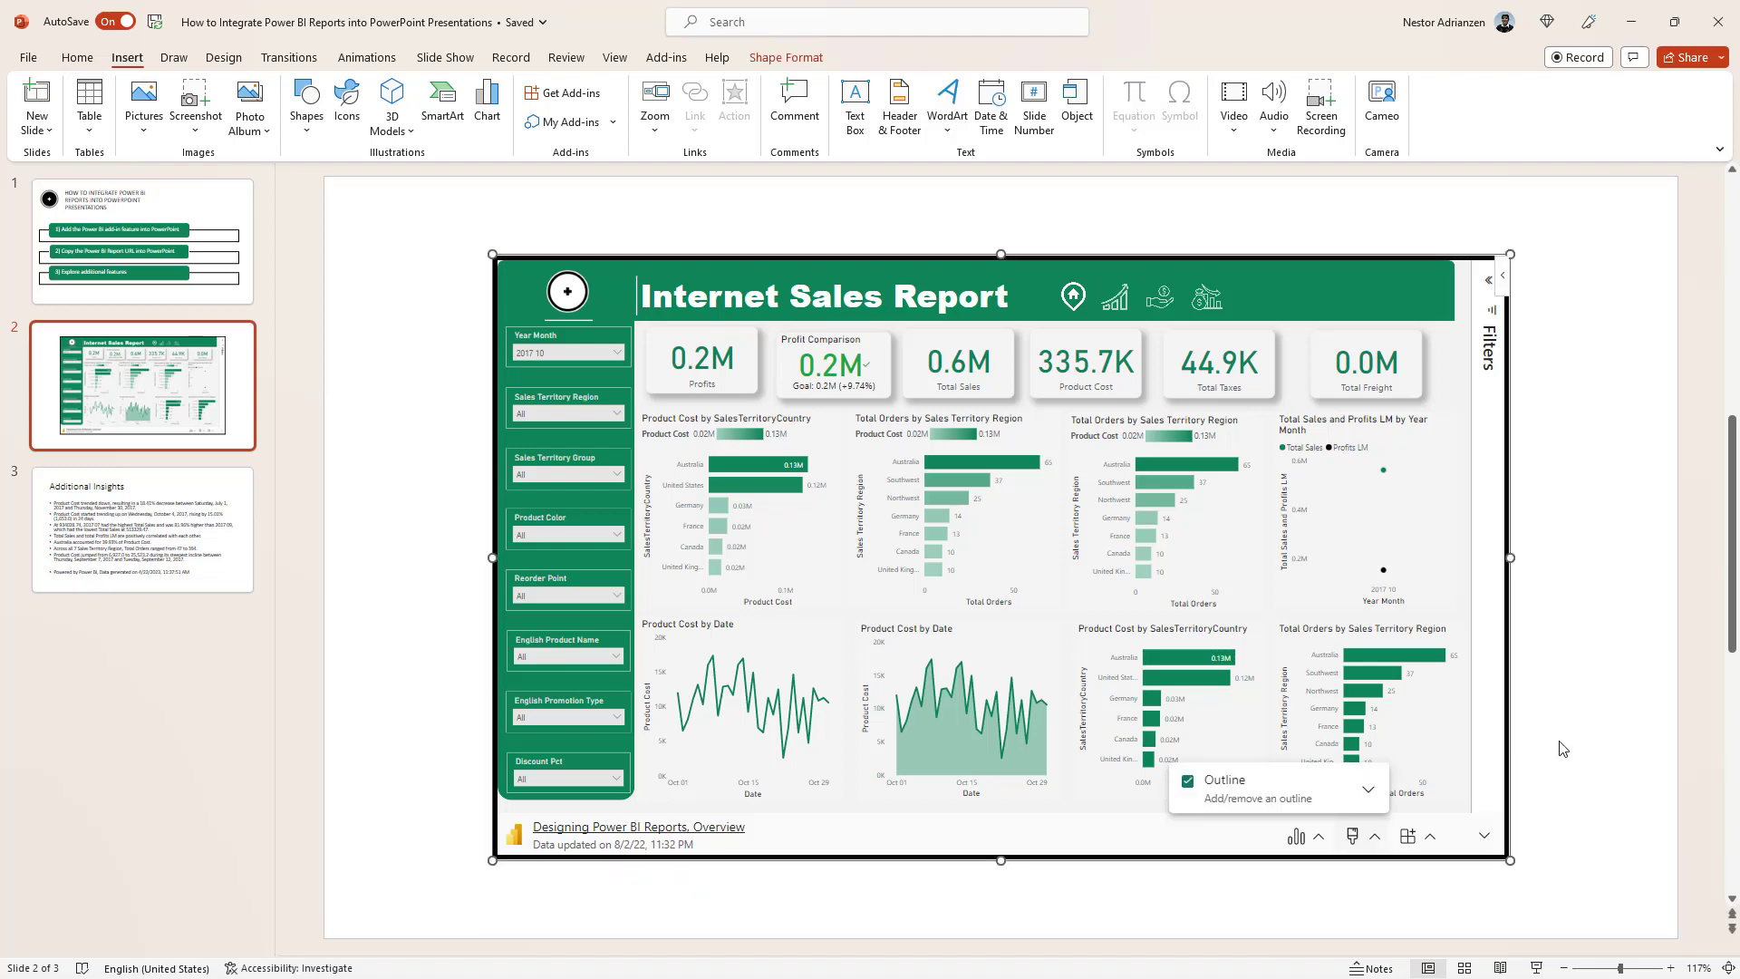
- Clear the Internet Sales Report from the Power BI add-in, then switch to the browser
click(1431, 838)
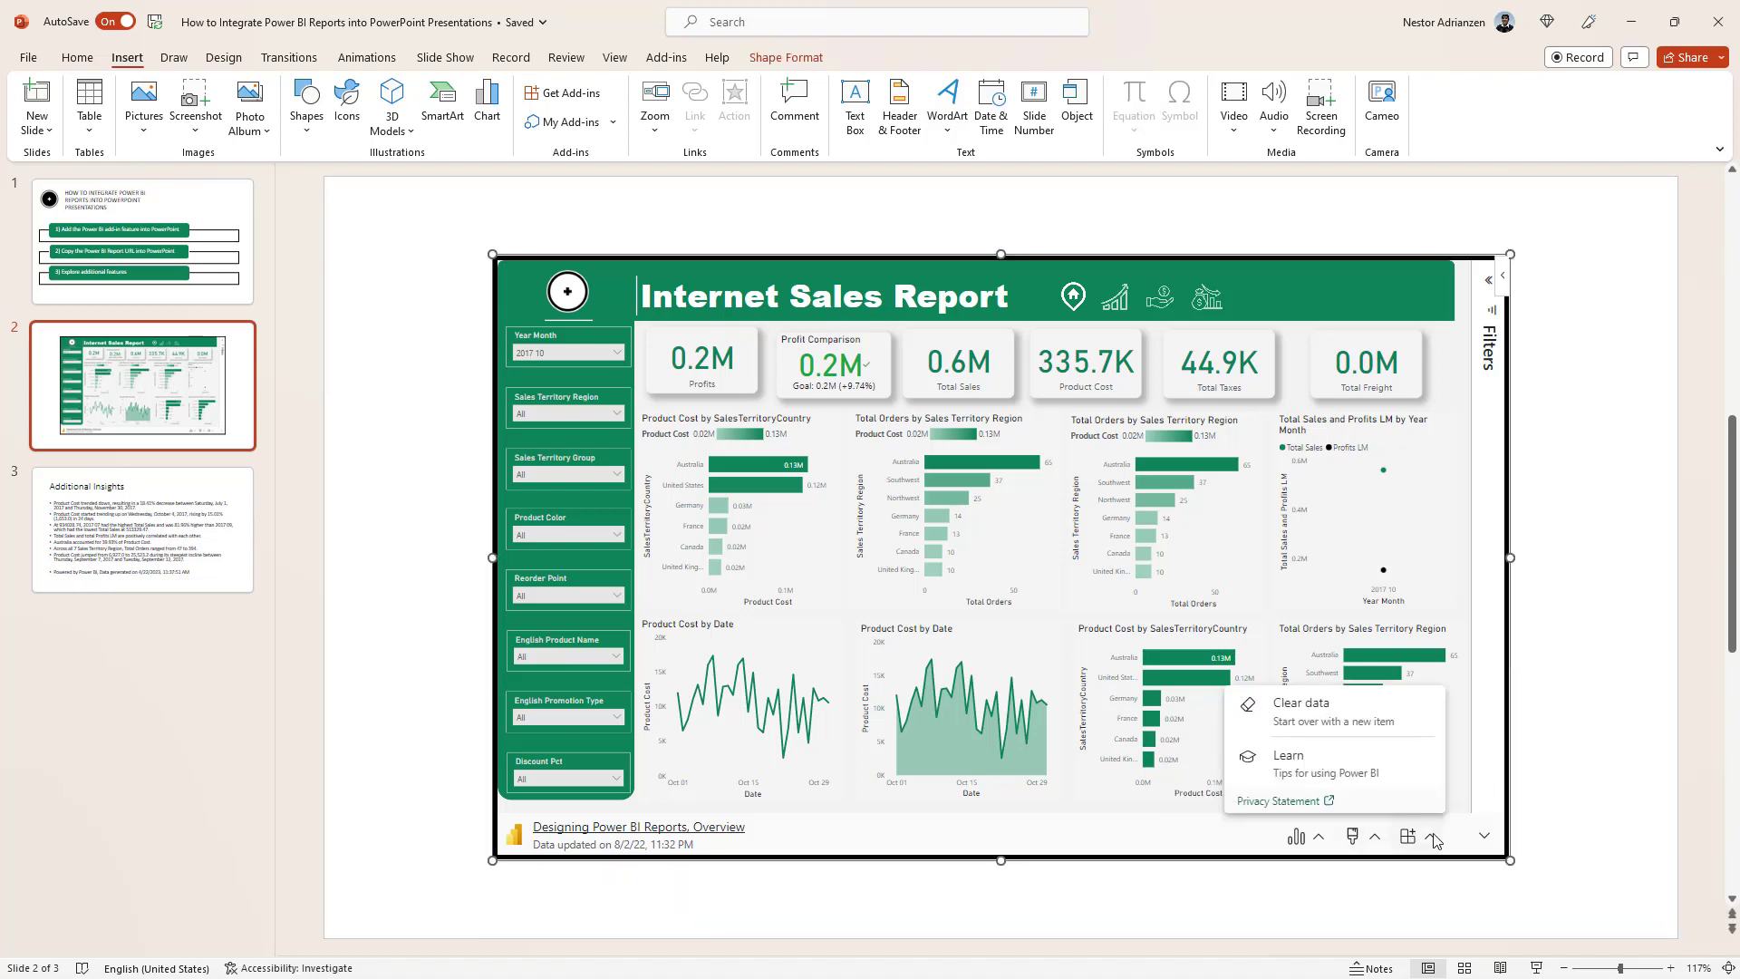
click(1314, 712)
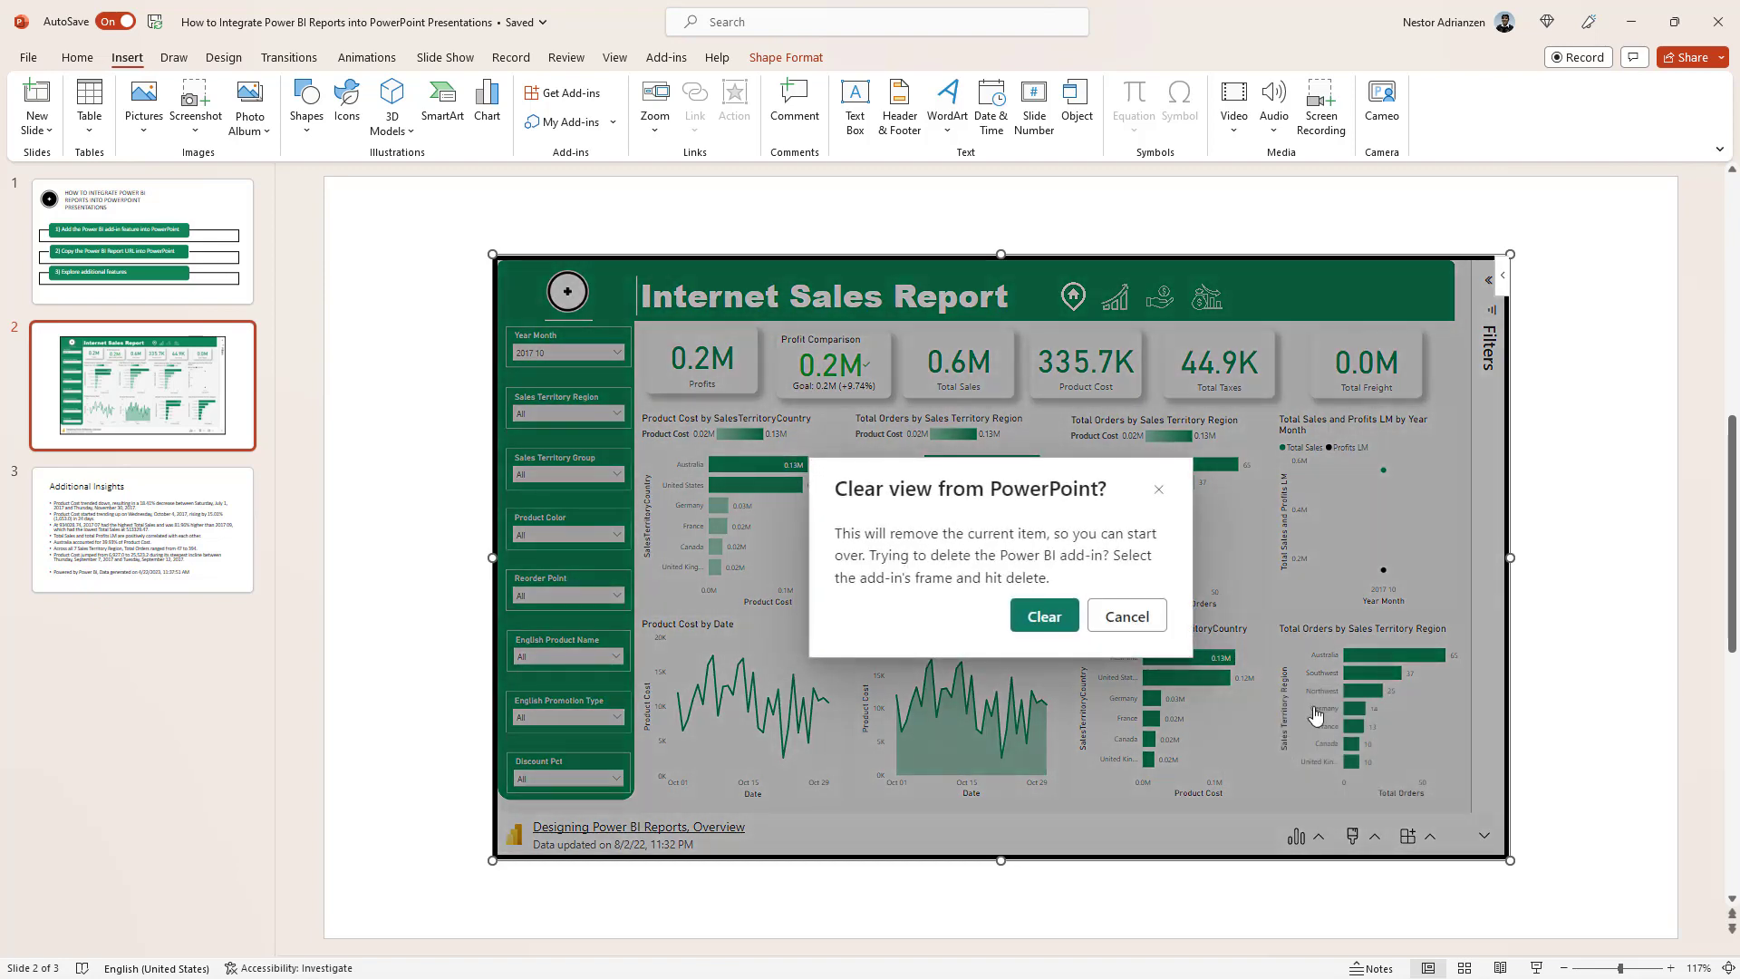
click(1042, 615)
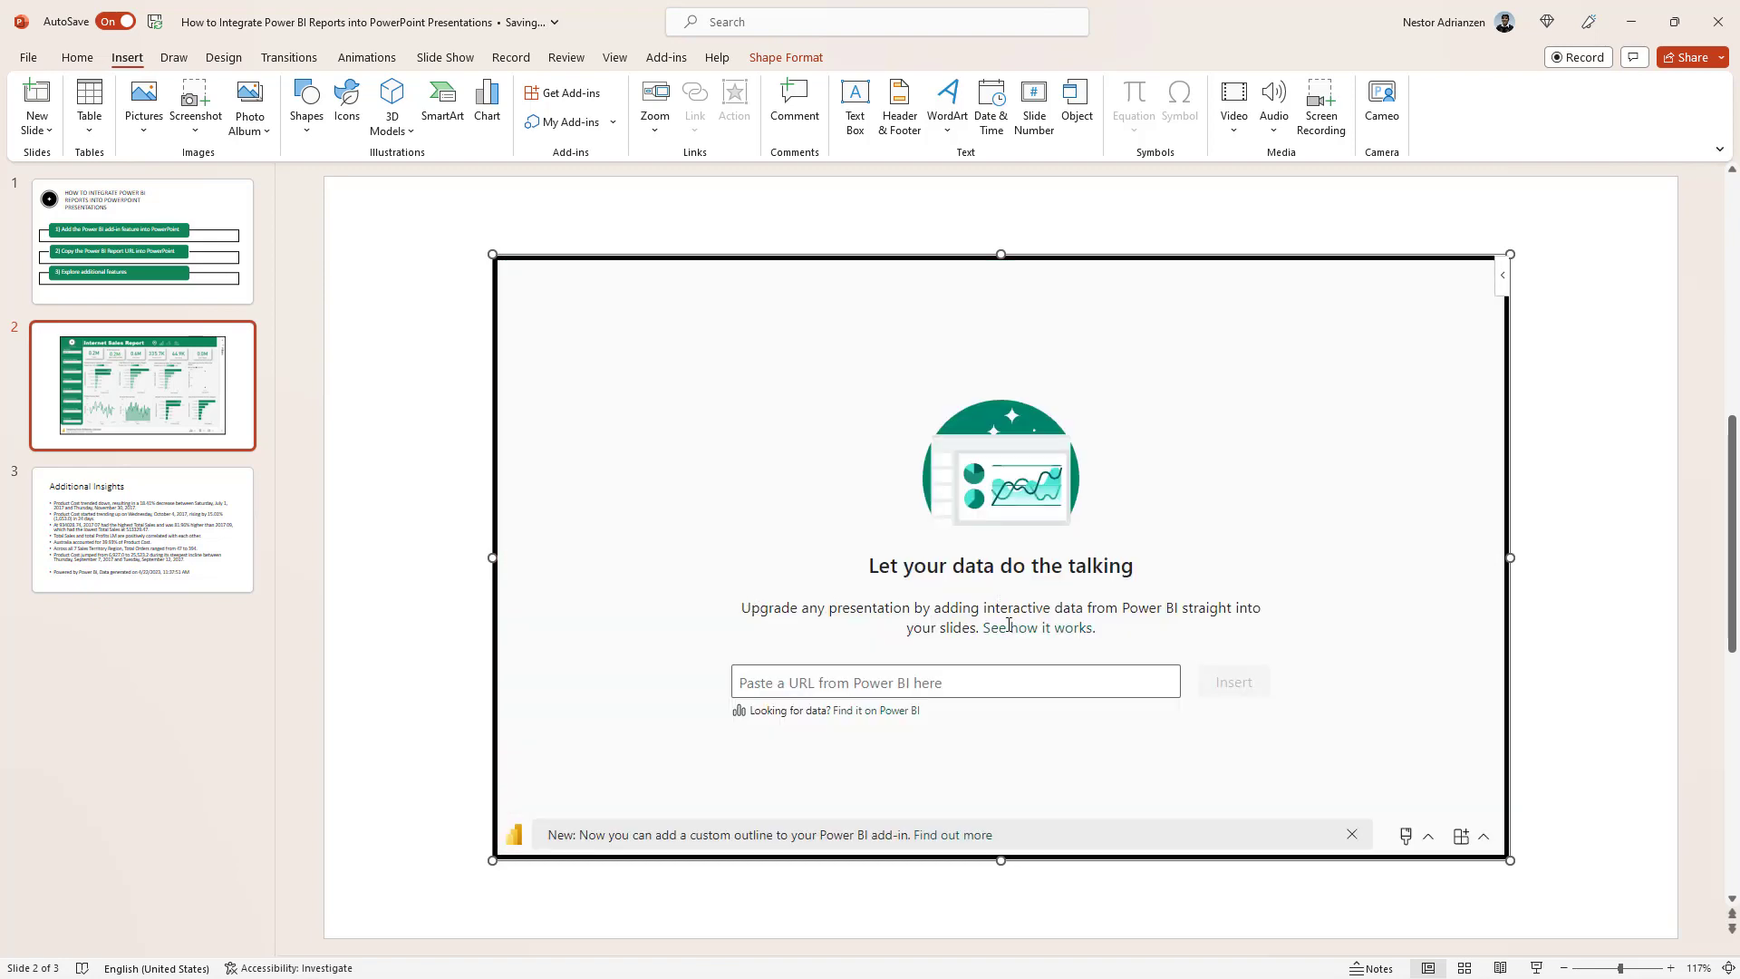
click(767, 671)
key(alt+Tab)
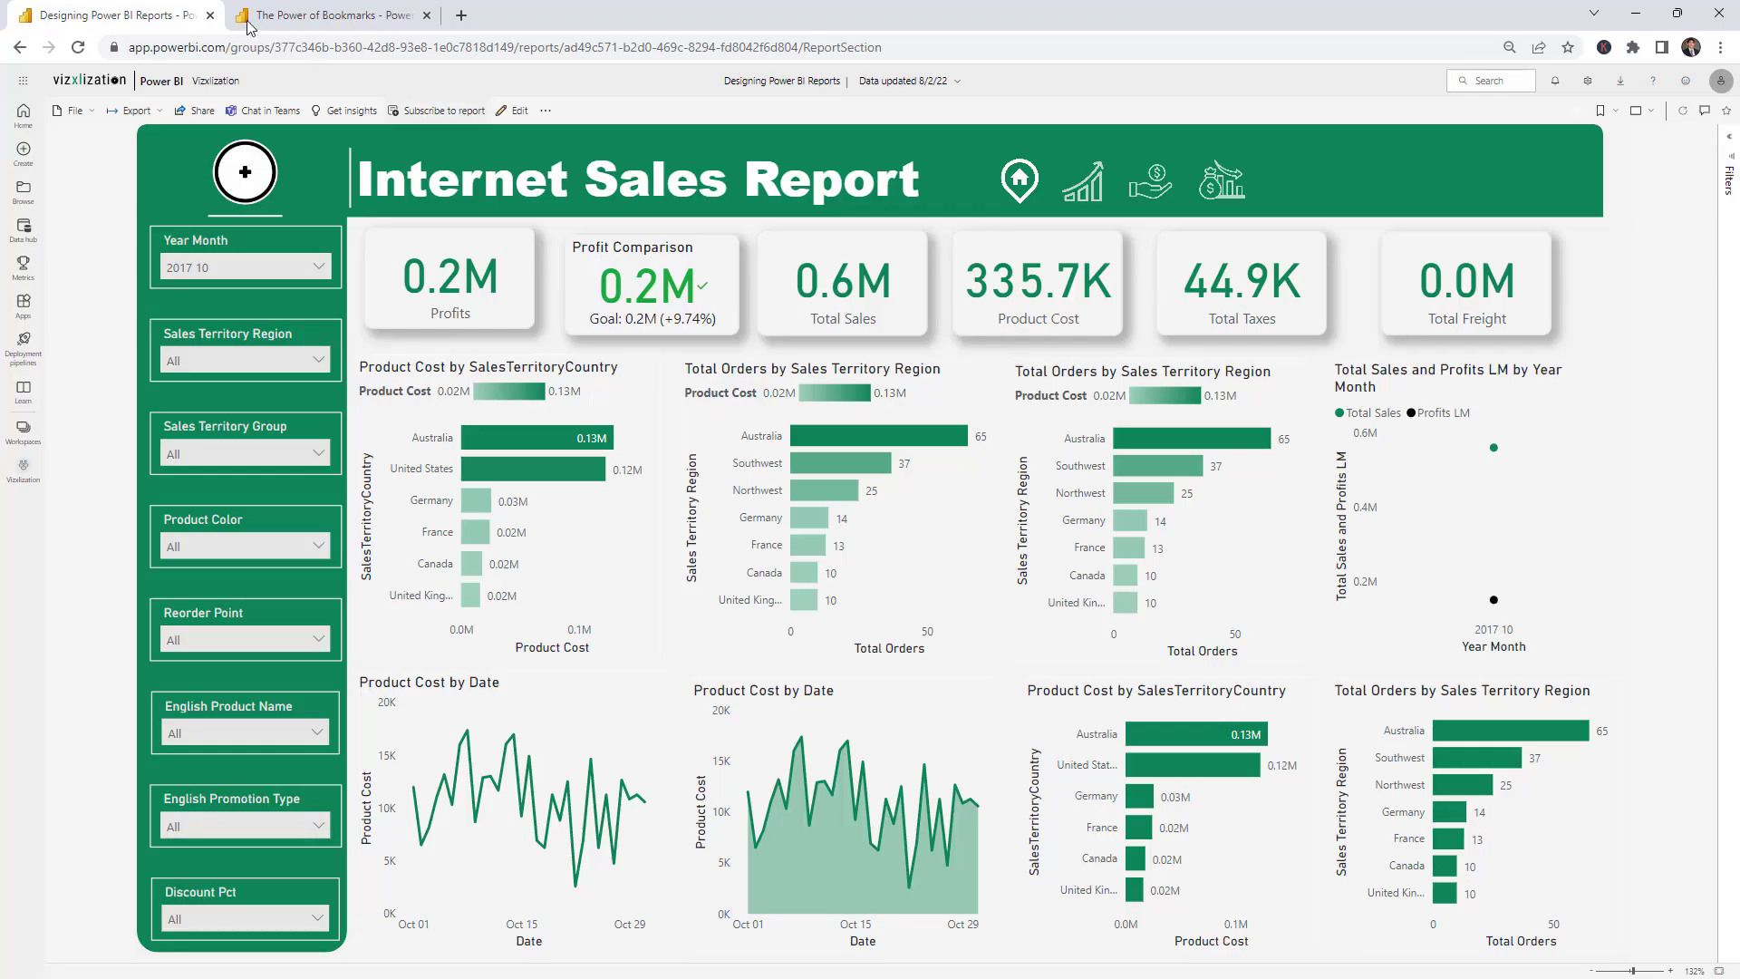
- Copy the PowerPoint embed link for The Power of Bookmarks report page
click(332, 18)
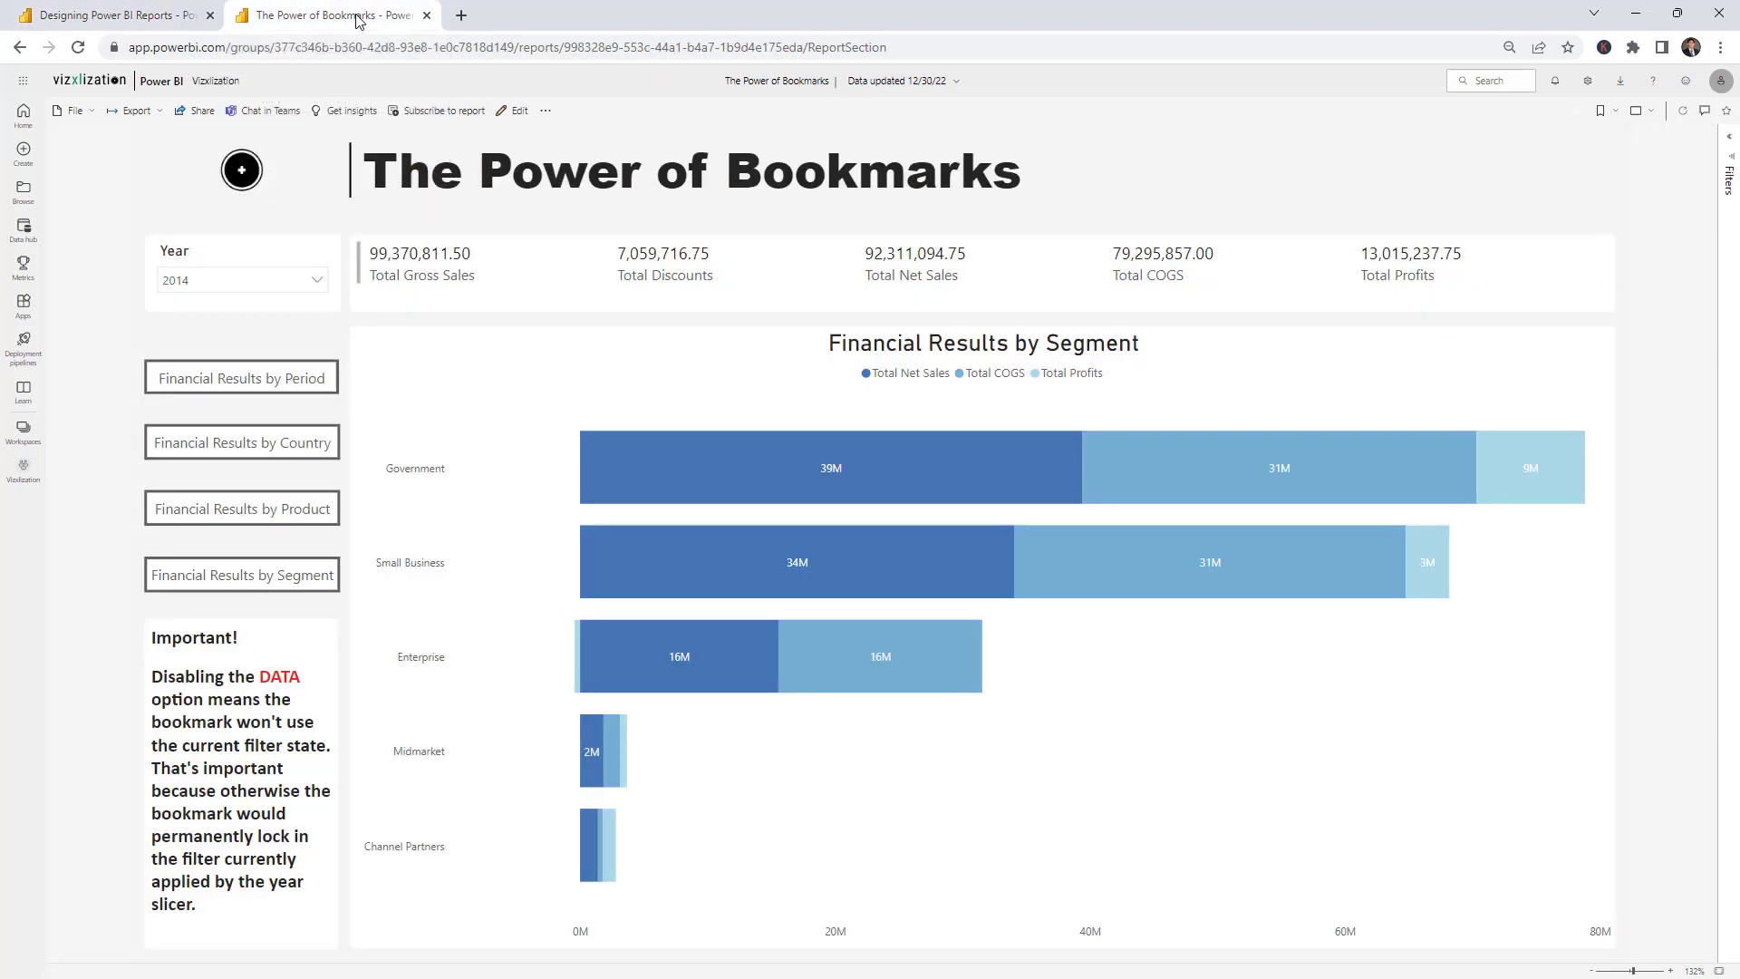
click(203, 112)
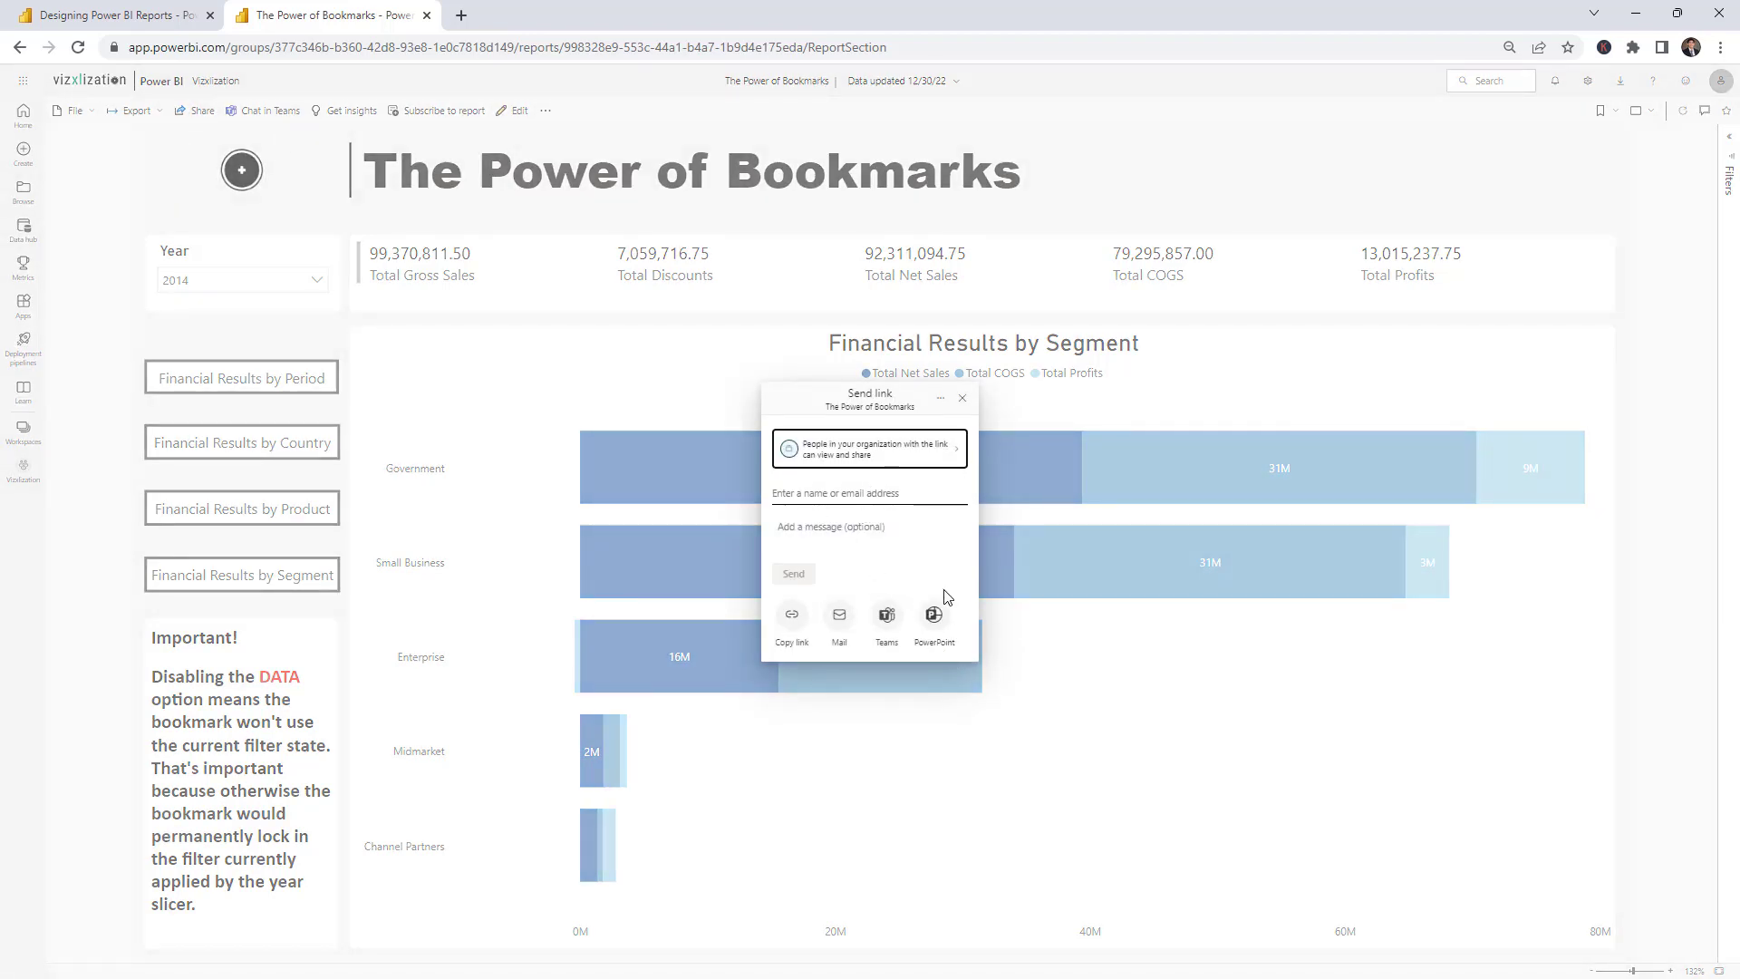
click(936, 615)
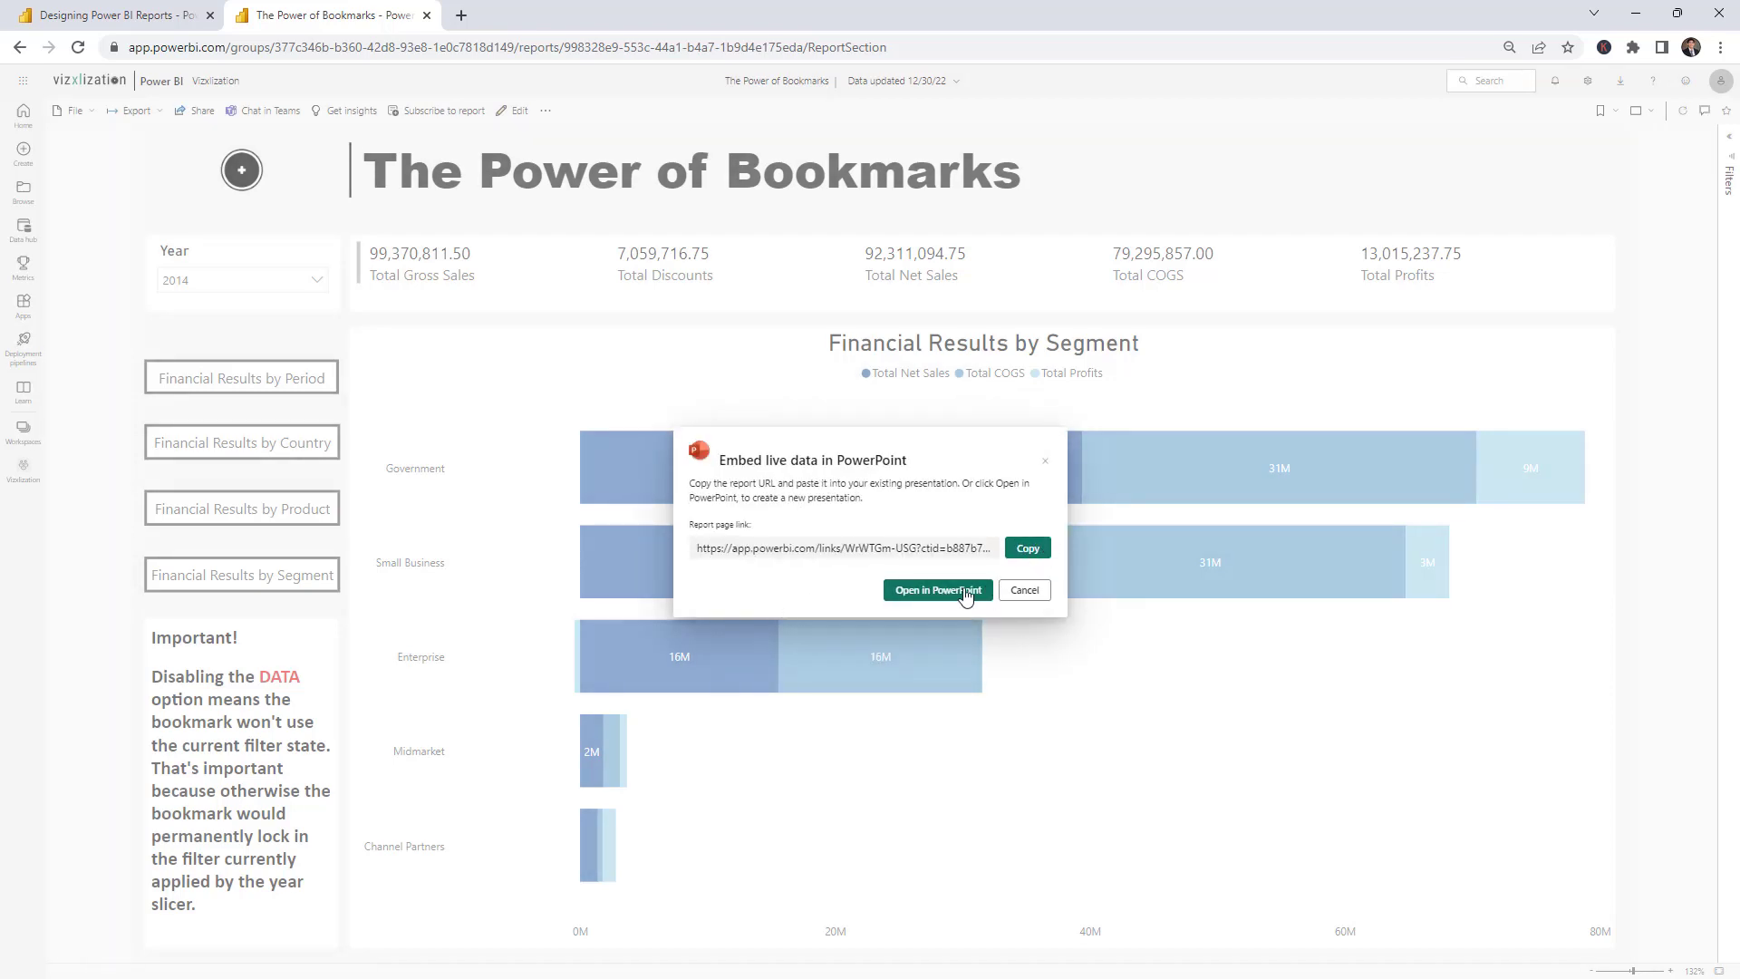
click(1026, 549)
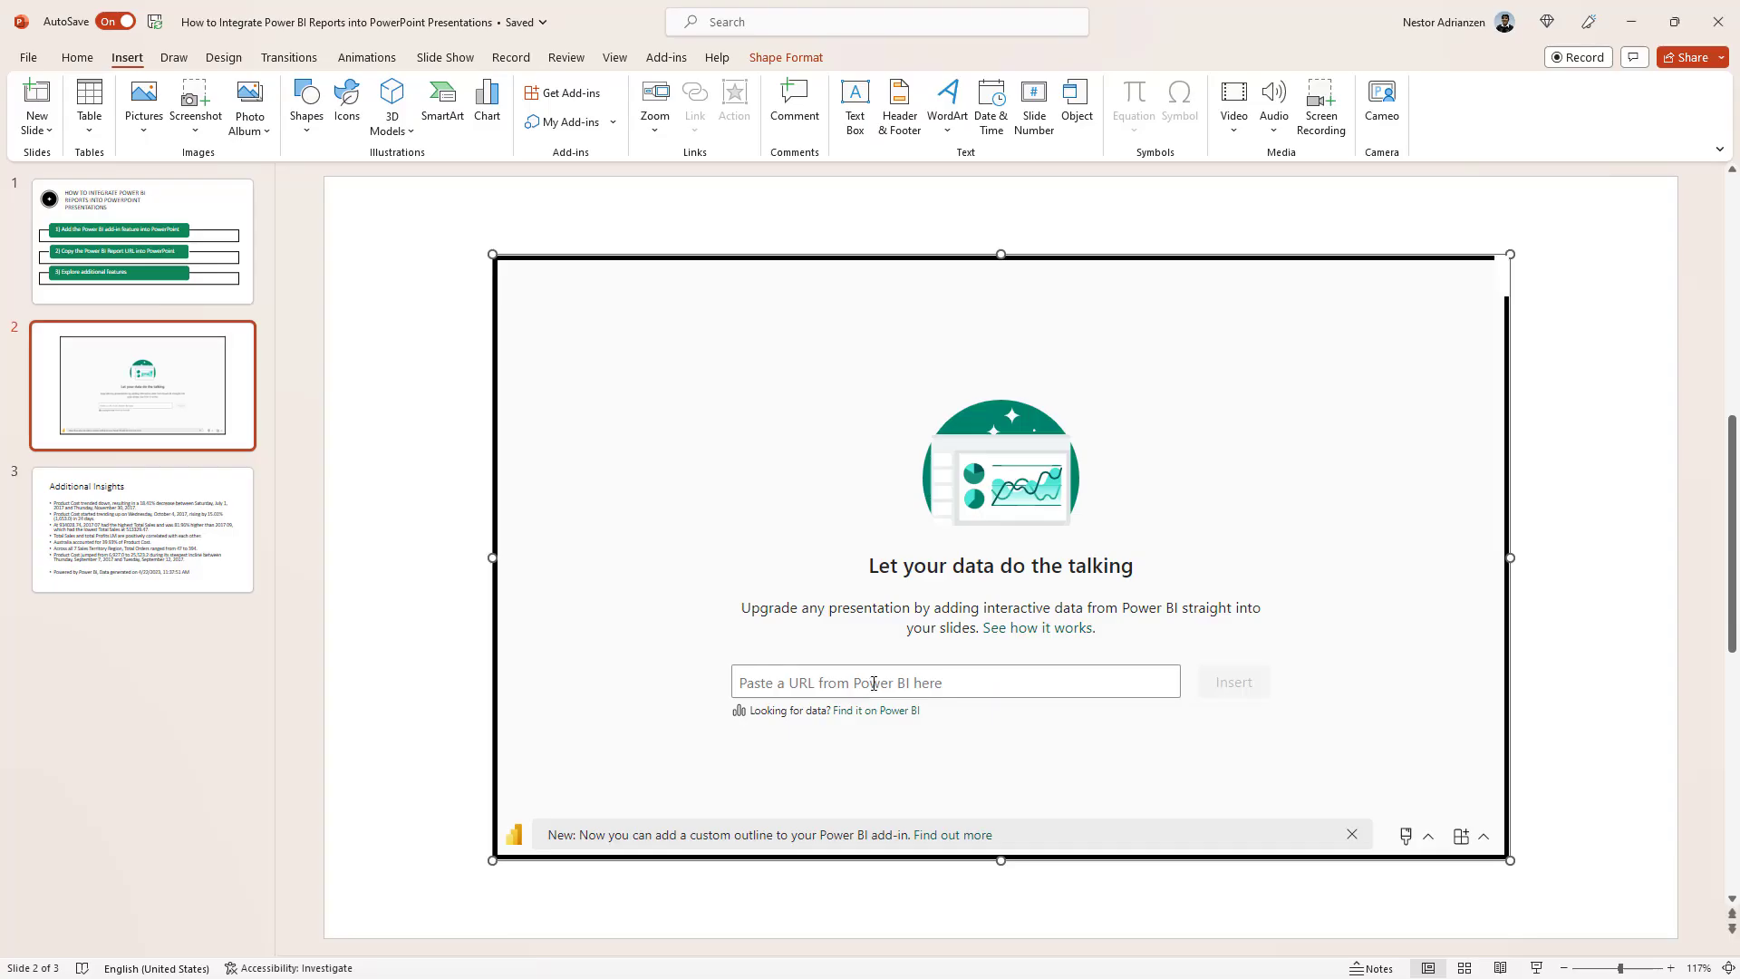
- Paste The Power of Bookmarks link into the add-in and insert the report
right_click(874, 681)
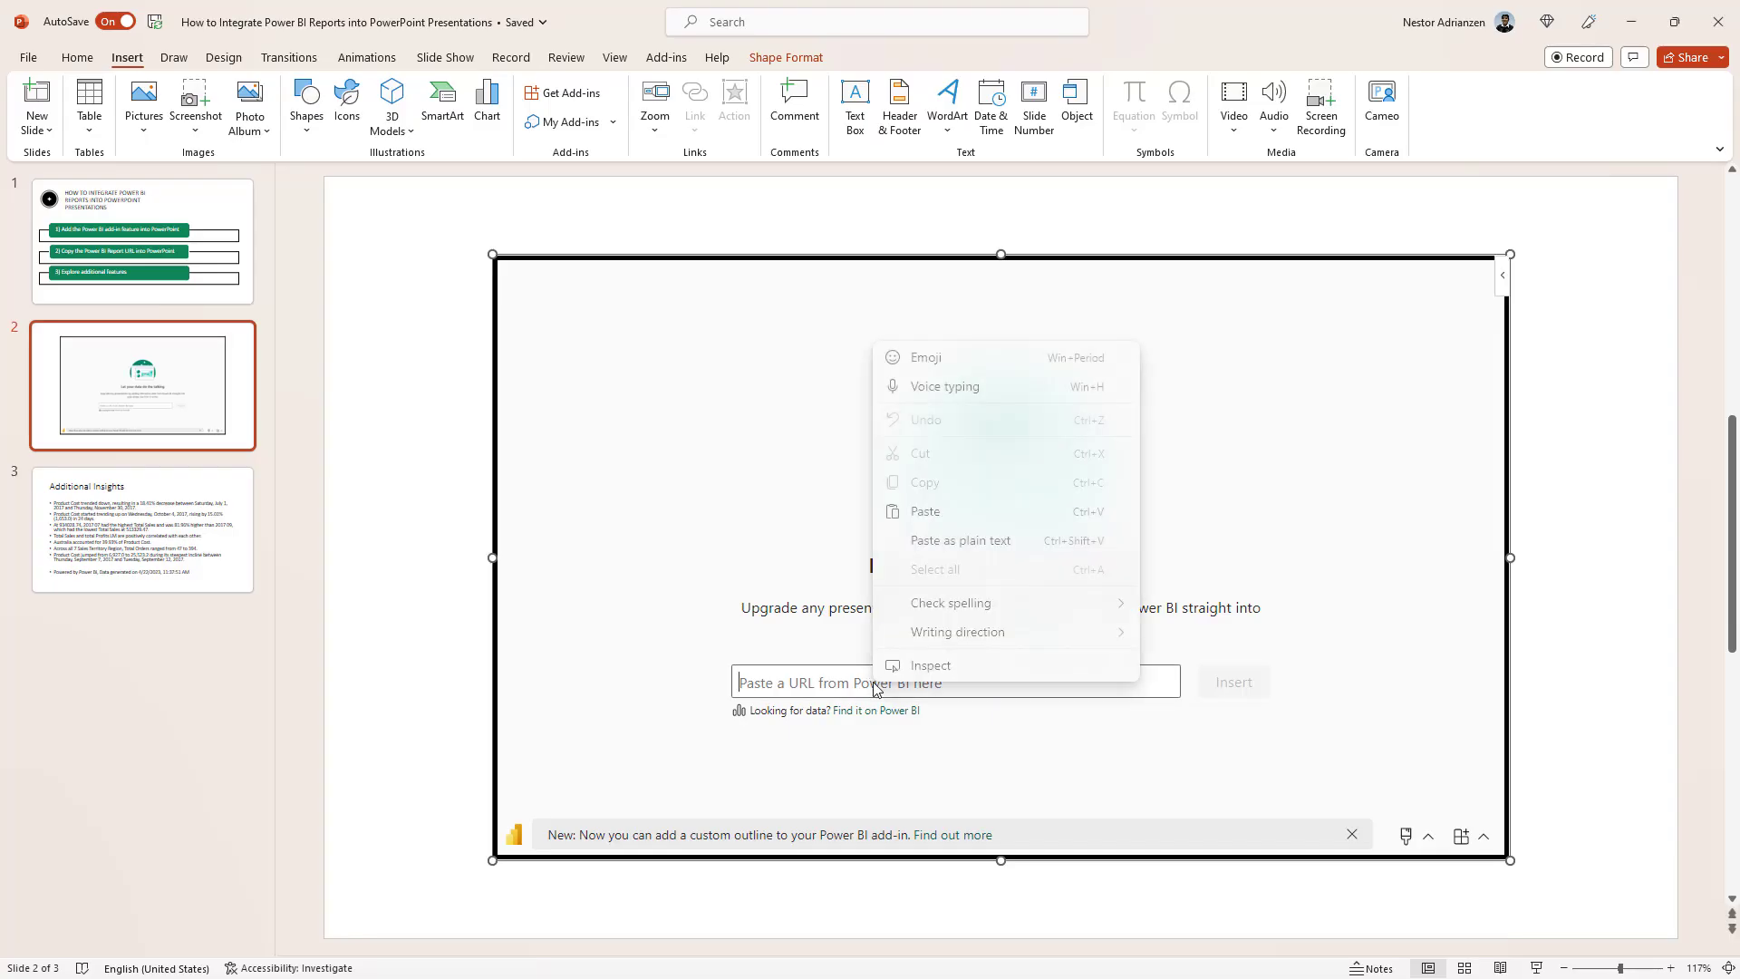
click(932, 511)
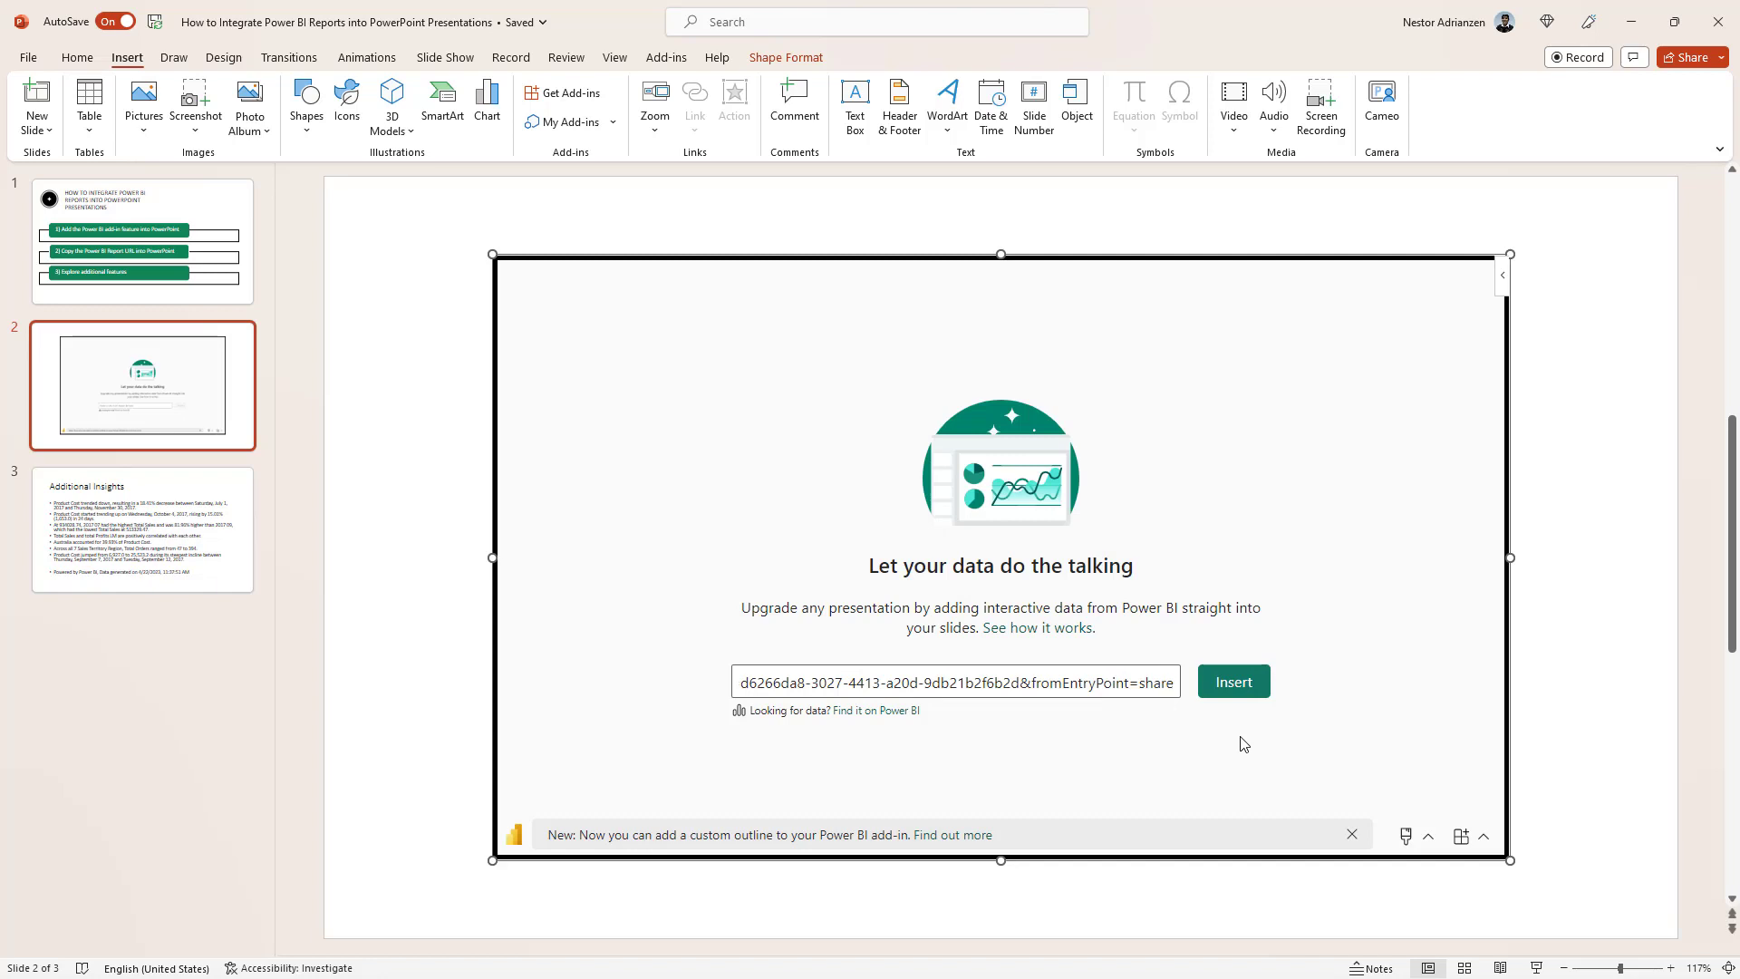
click(1225, 686)
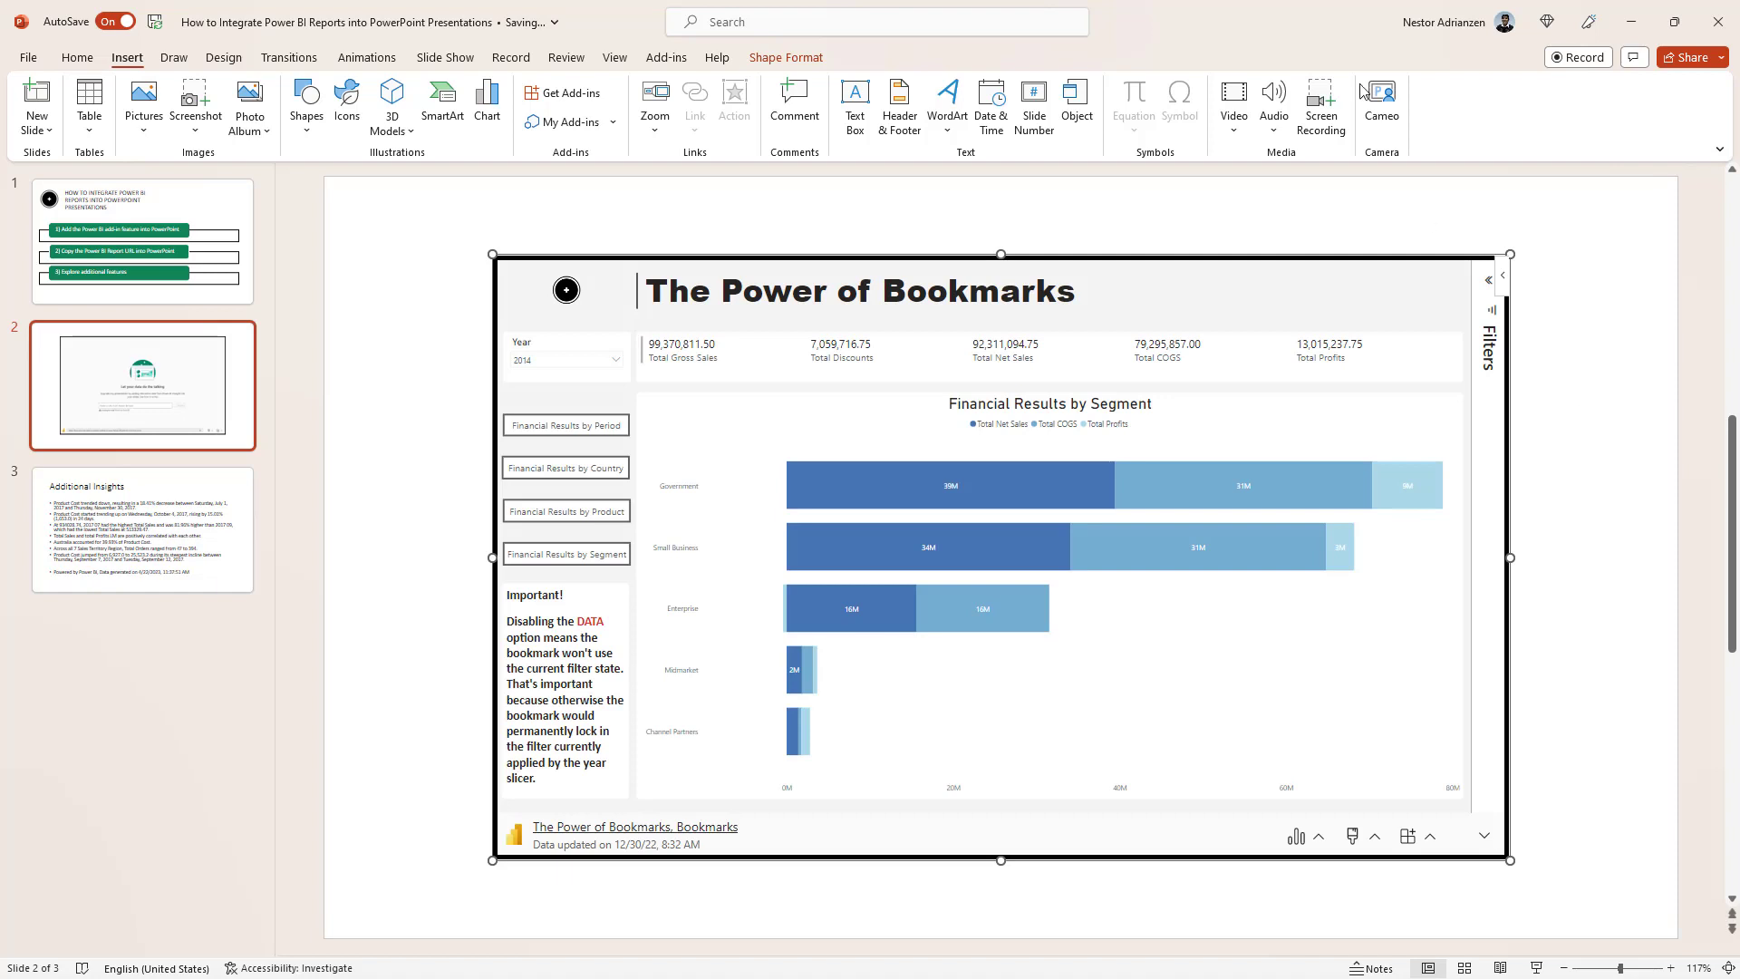
- Add 2013 to the Year slicer so it shows 2013 and 2014
click(614, 362)
click(521, 393)
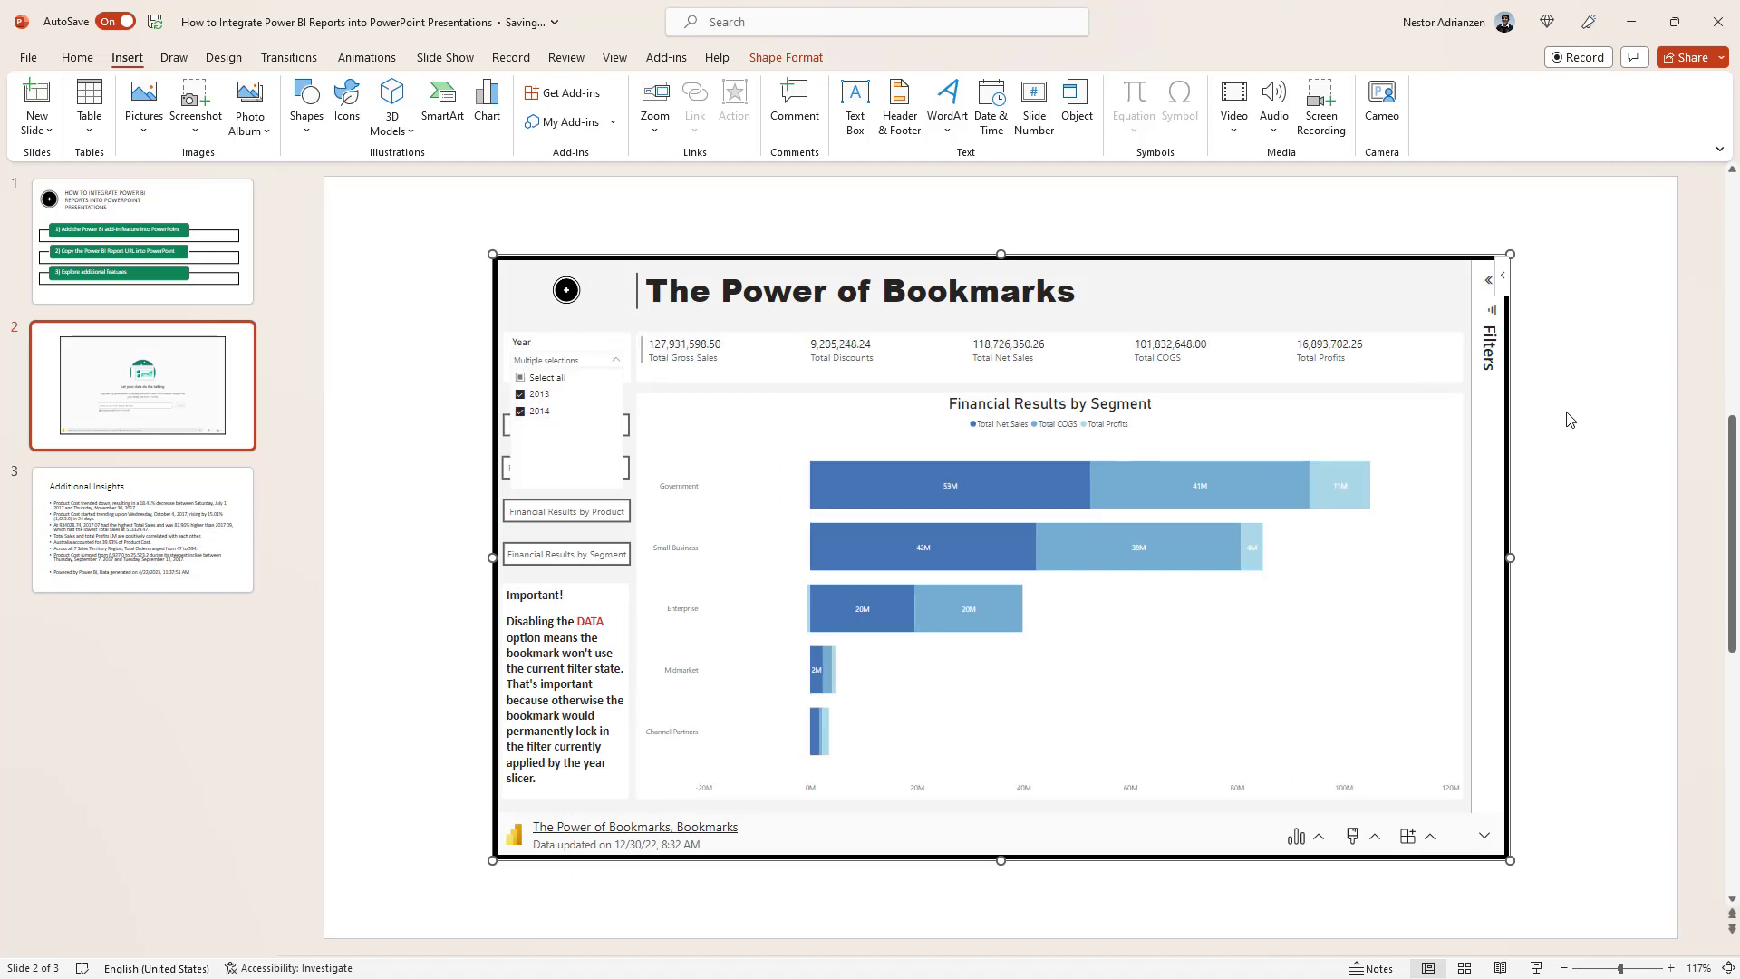
click(1232, 538)
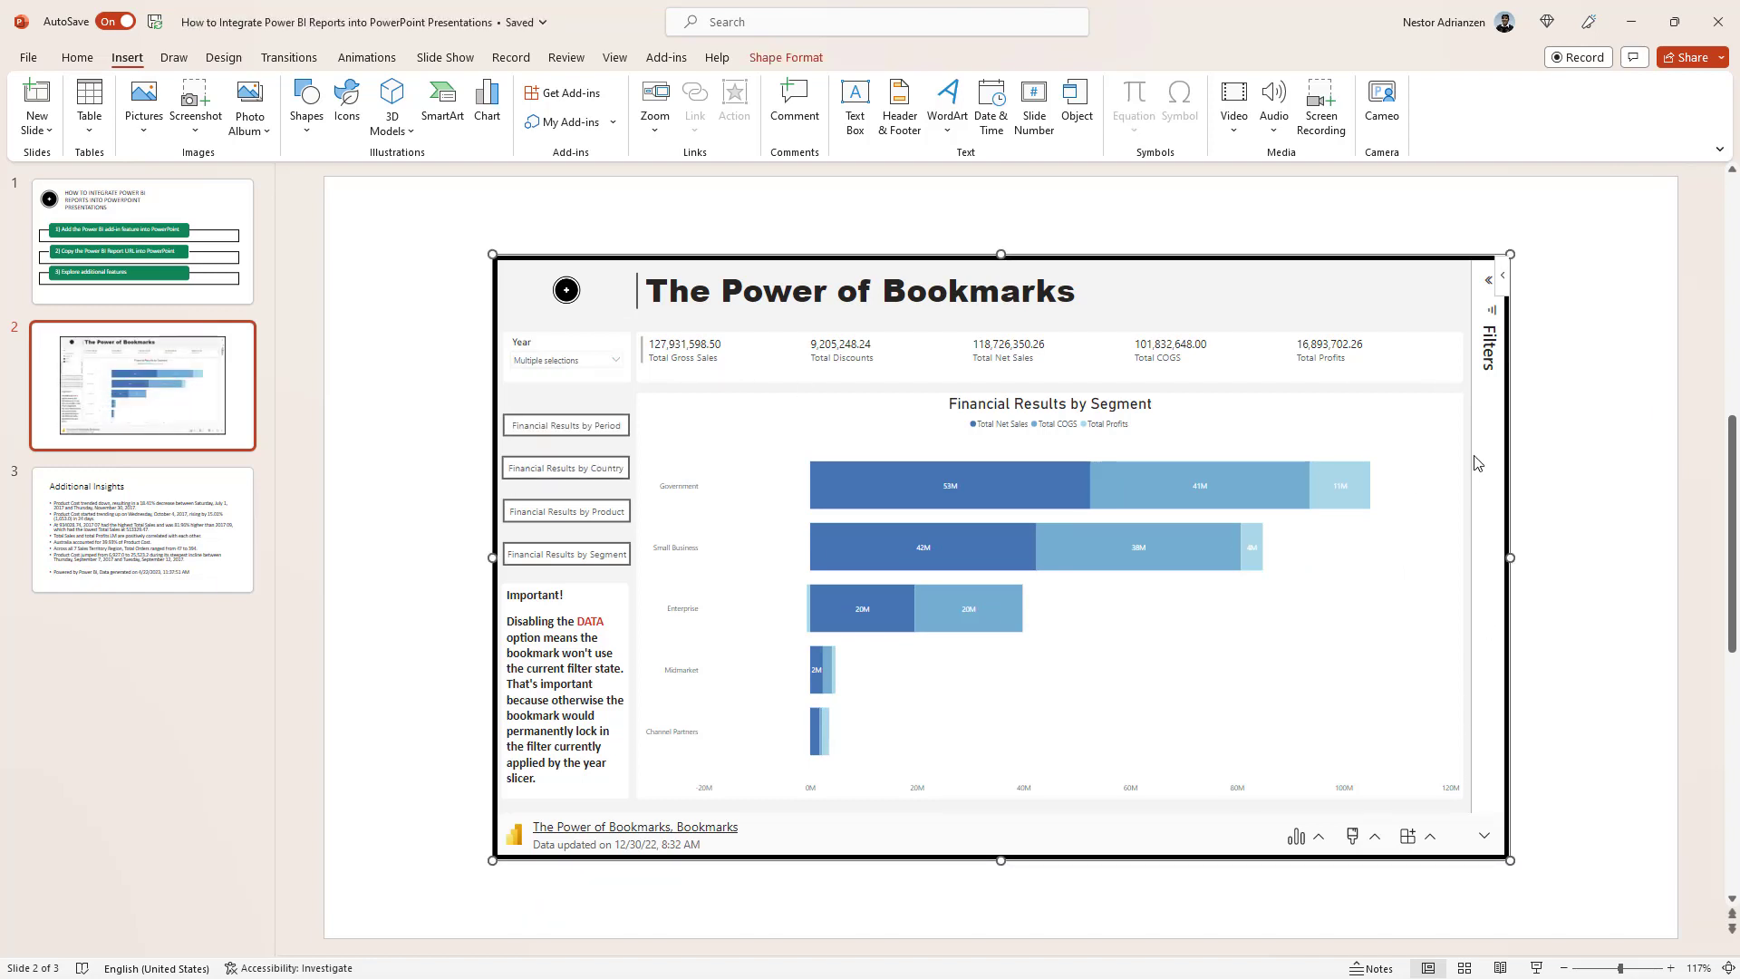
- Set slide 2's Power BI add-in to Show as Saved Image
click(1504, 282)
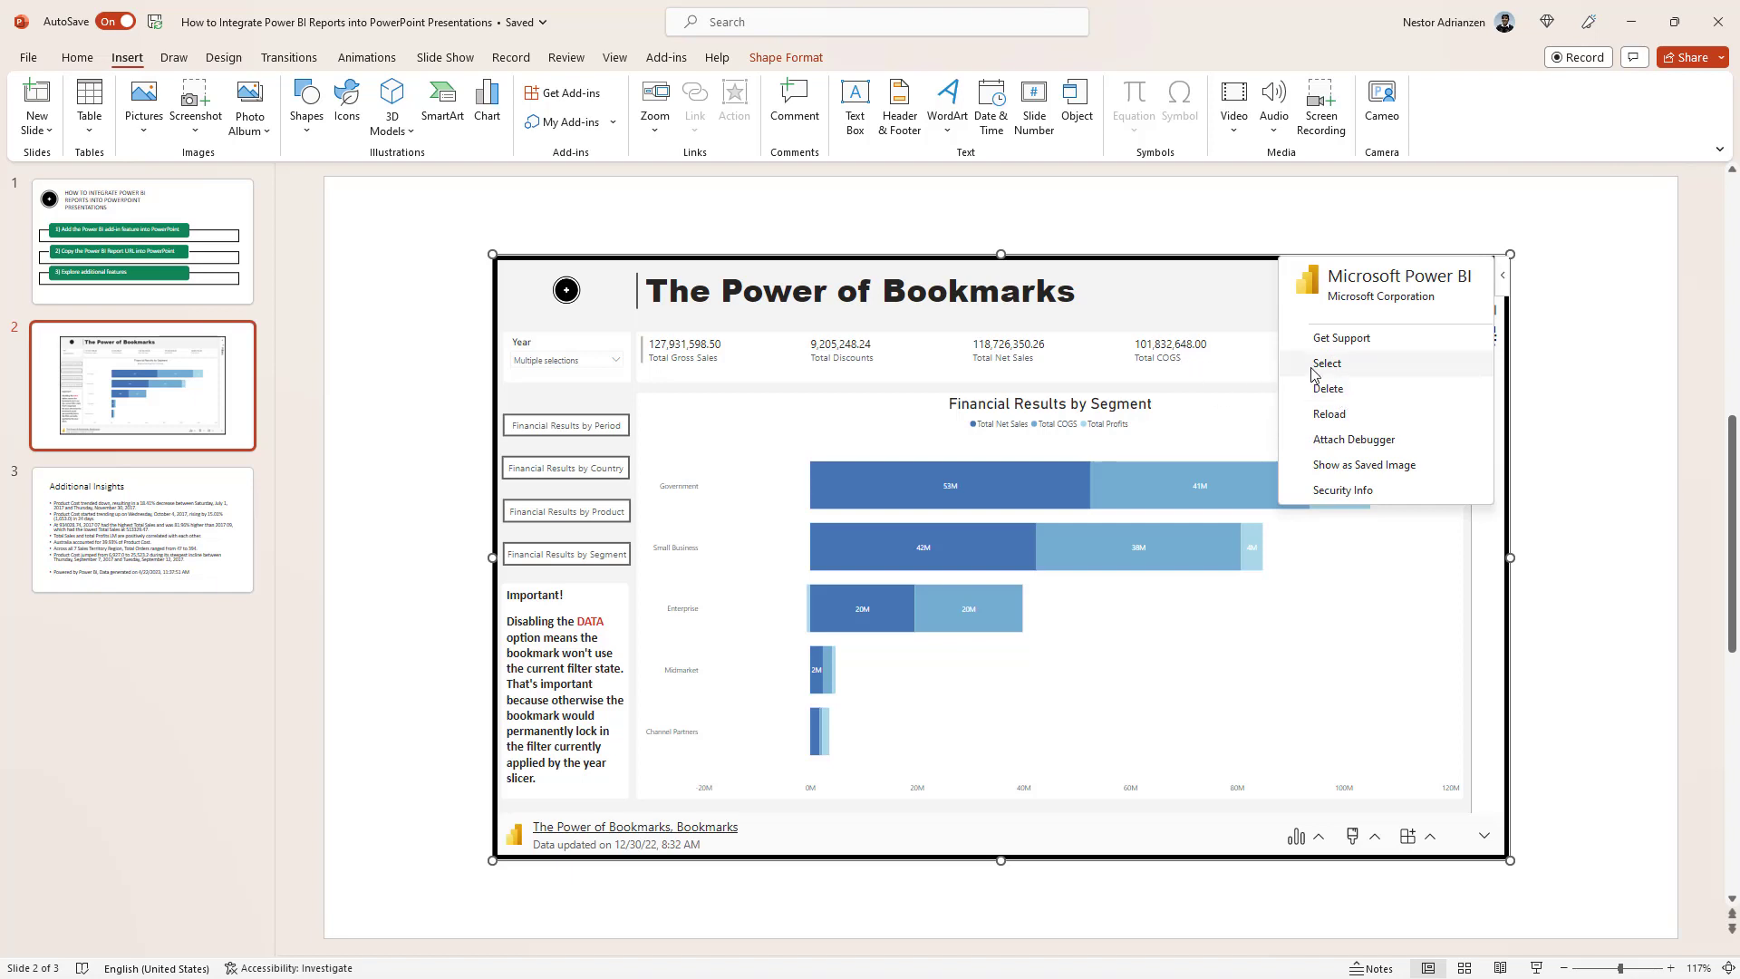
click(1348, 472)
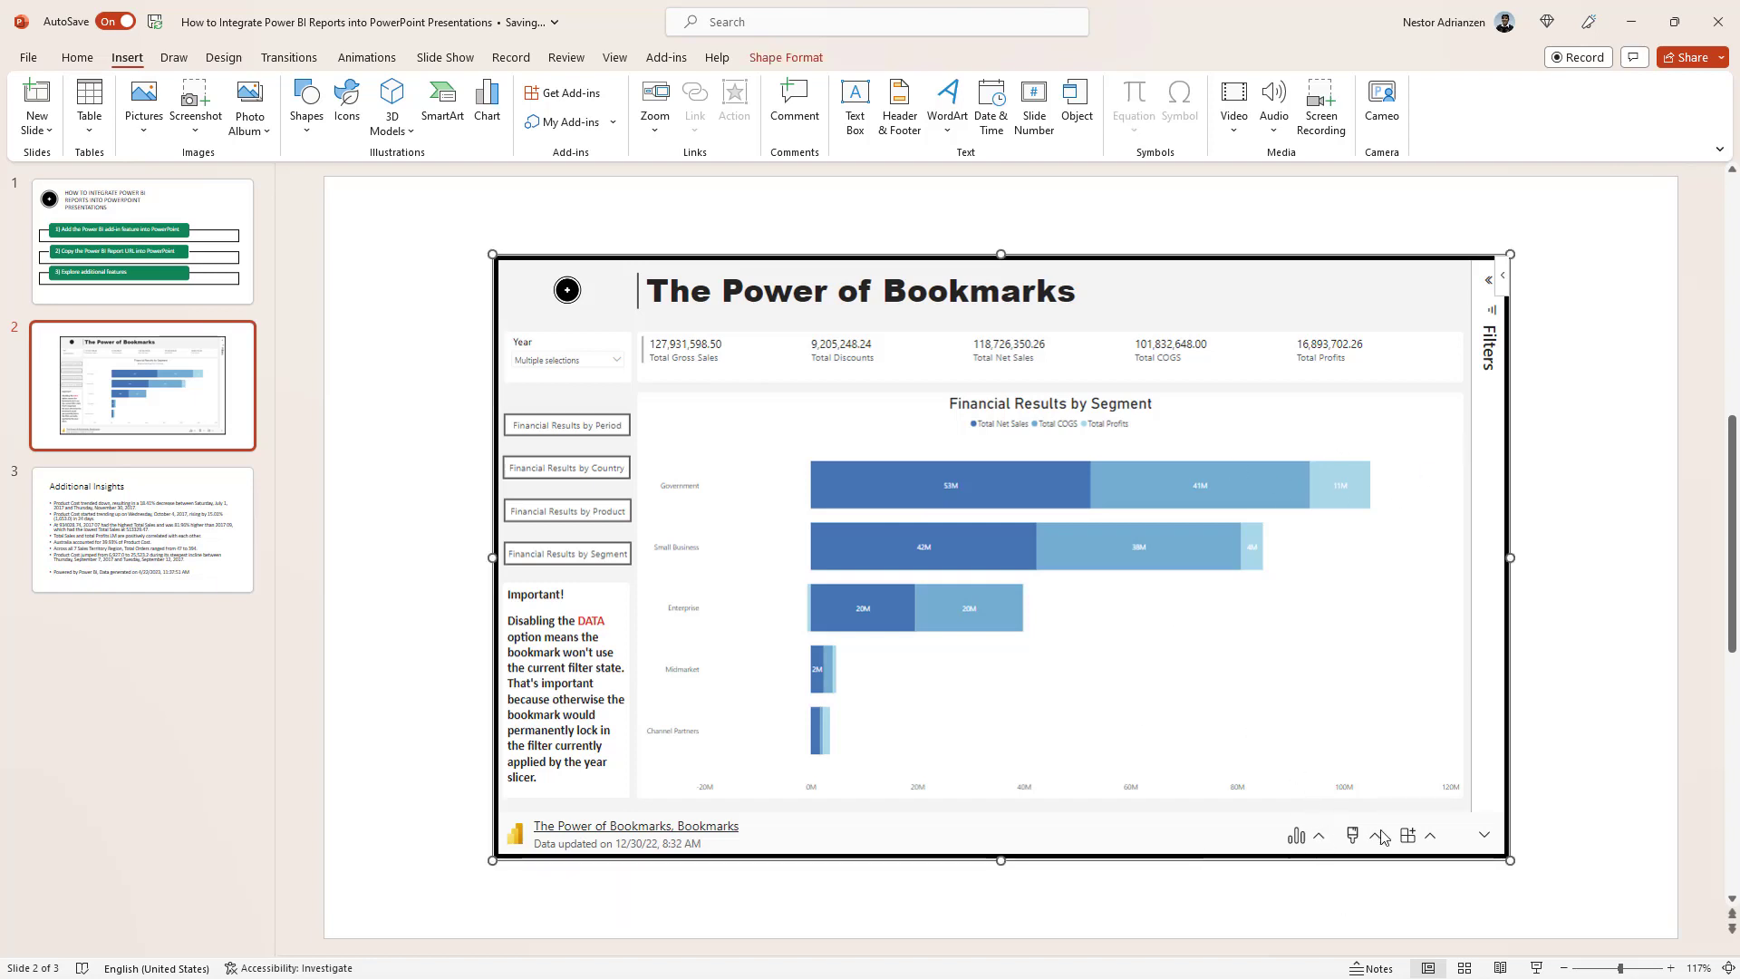
click(1616, 556)
click(1319, 436)
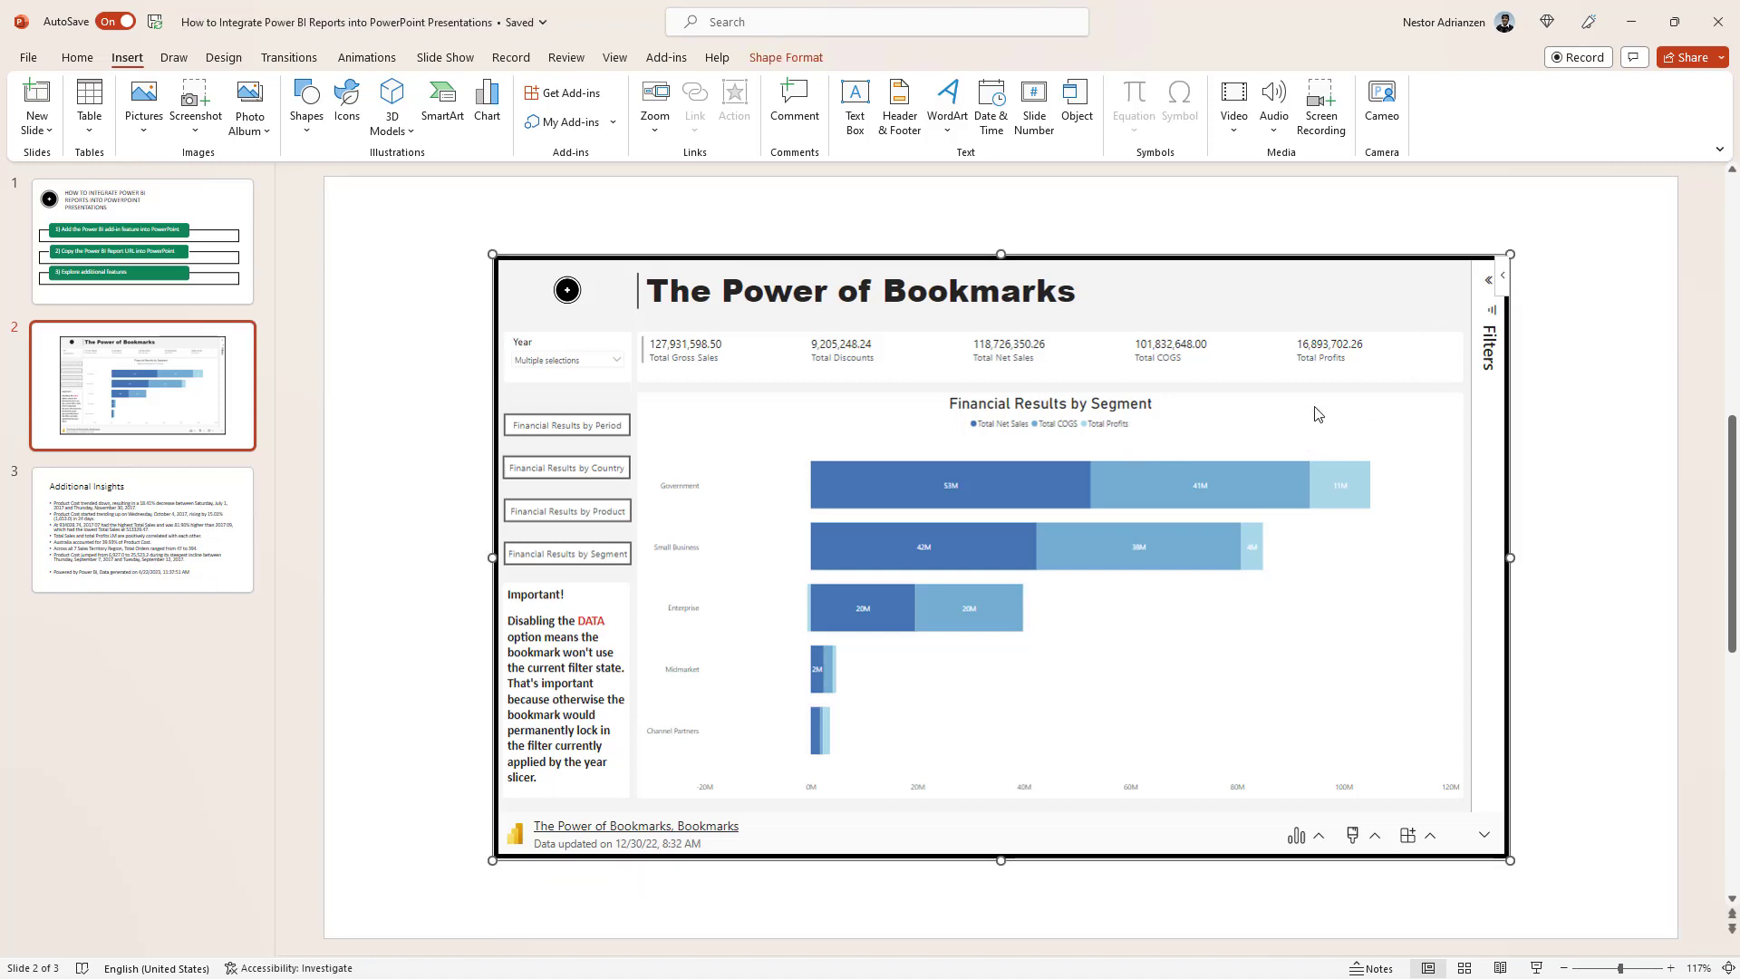
click(1504, 284)
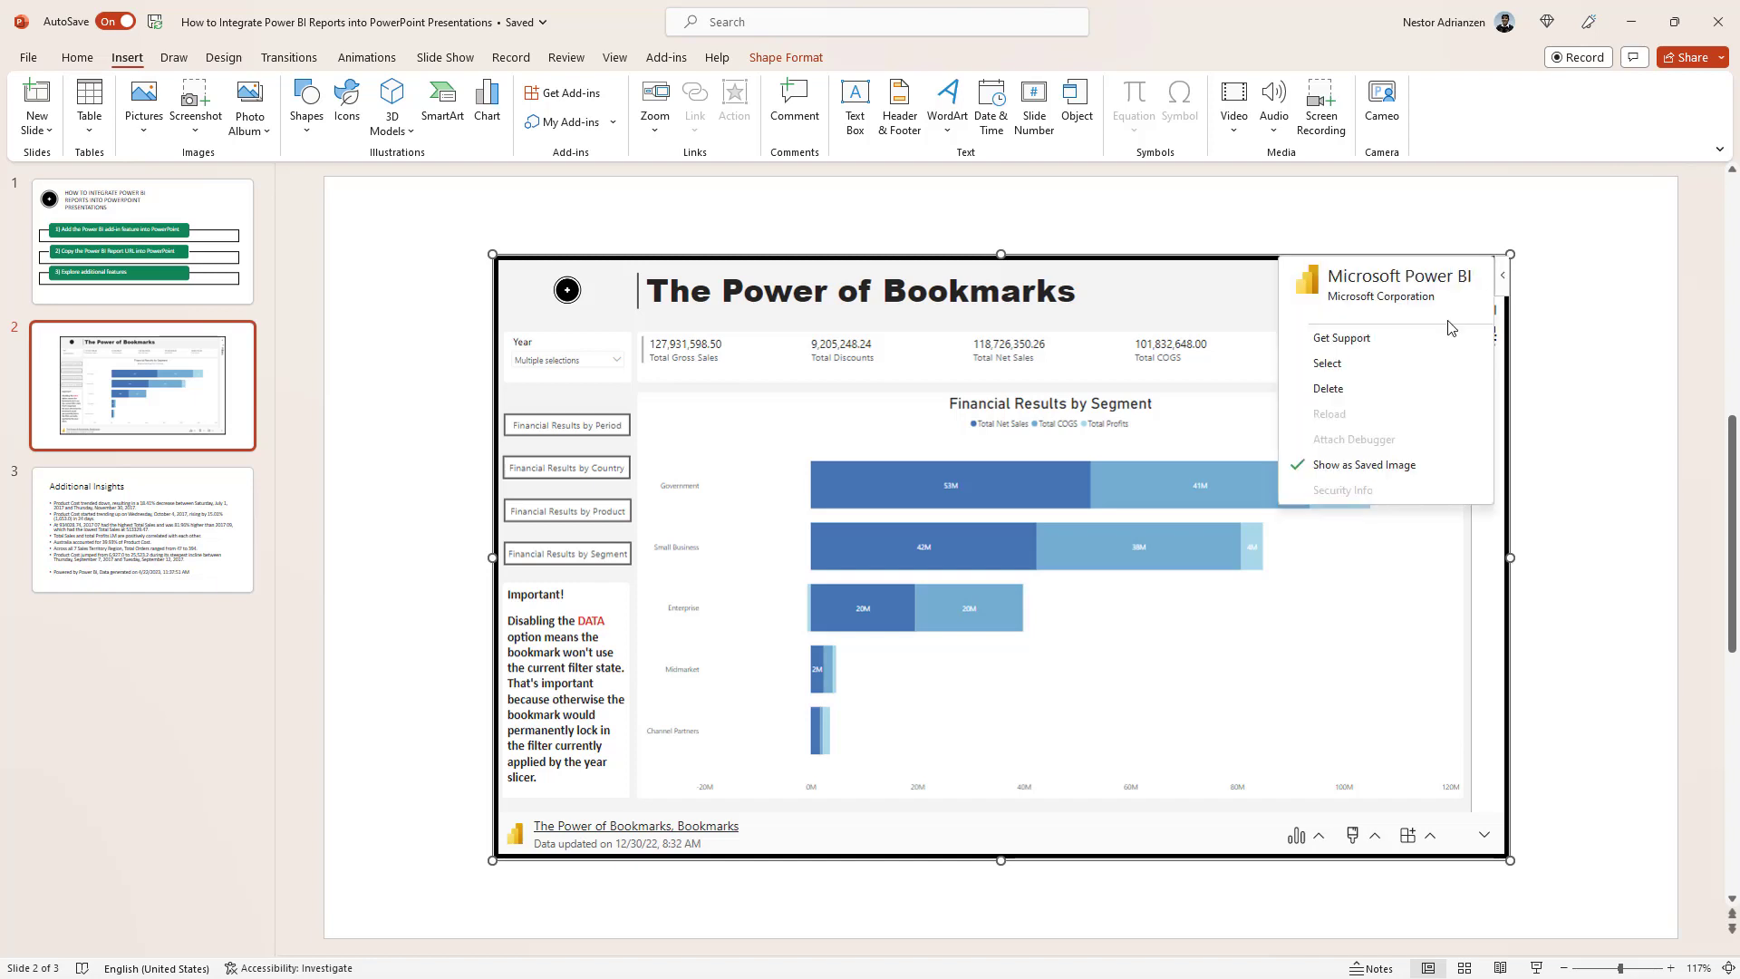
click(1331, 467)
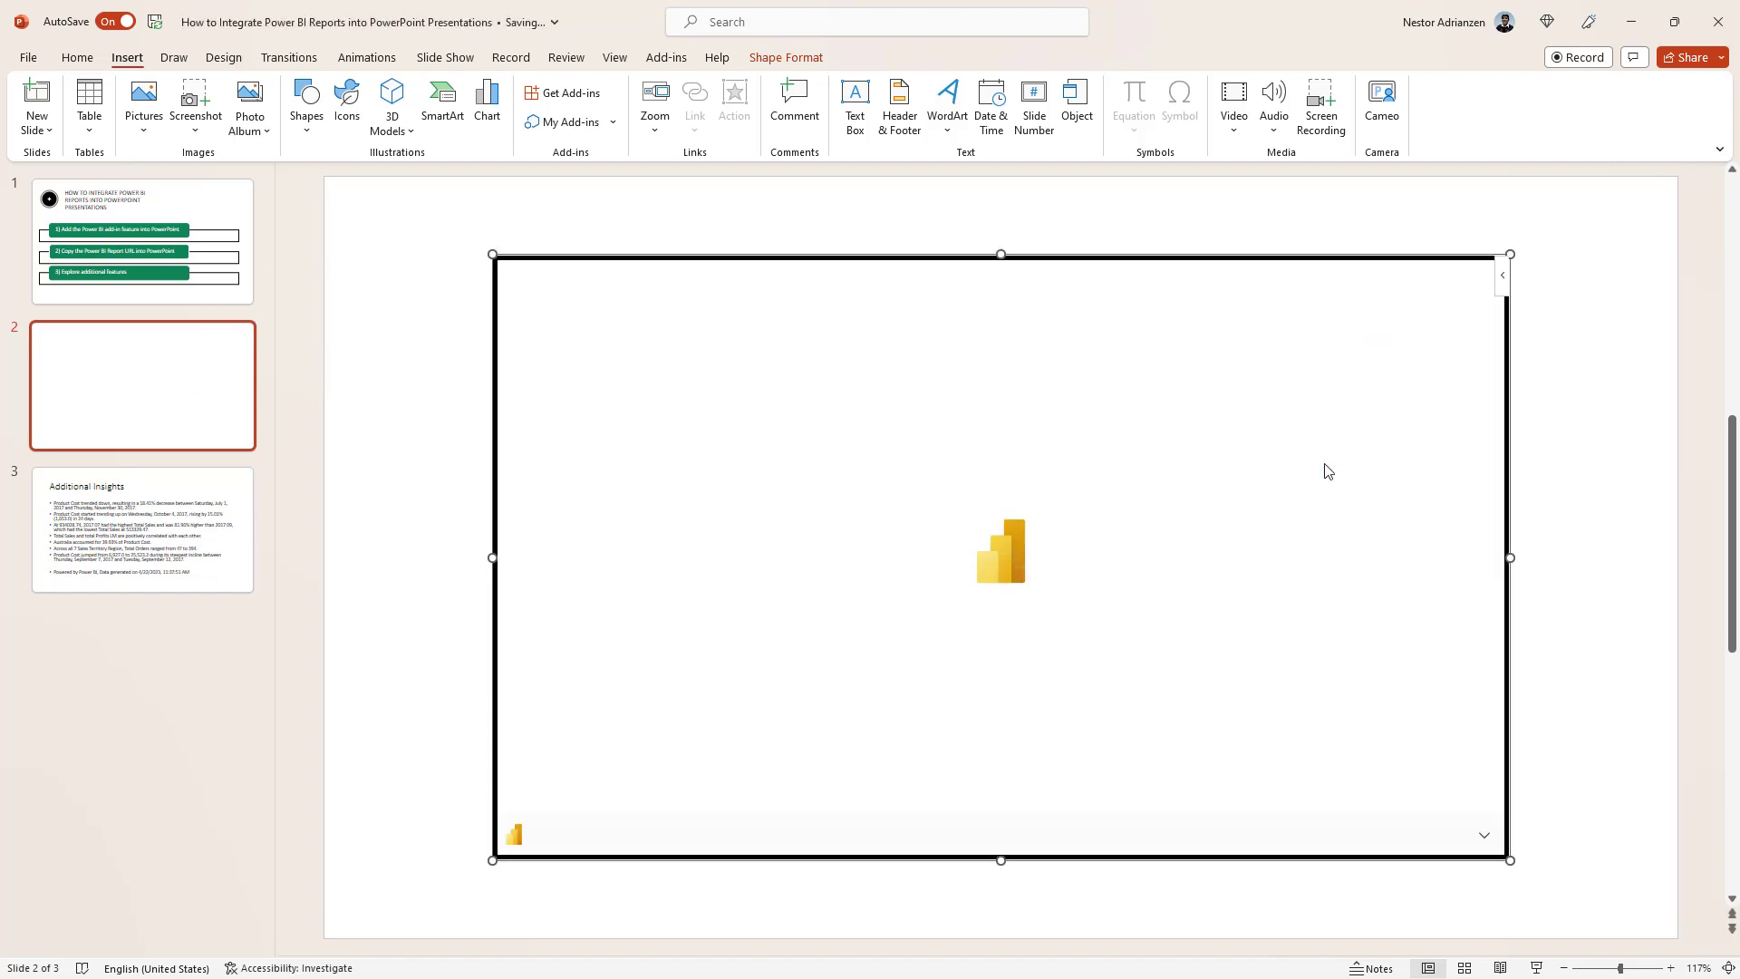